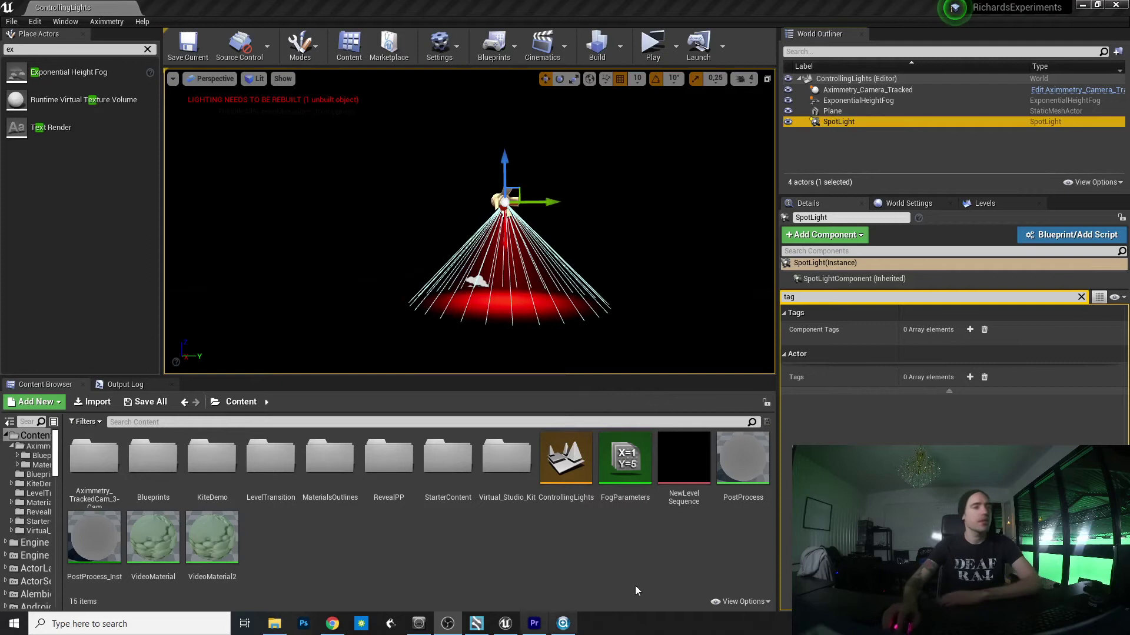
# - Create a new level named ControllingLights2 in the Content folder and open it
pyautogui.click(461, 544)
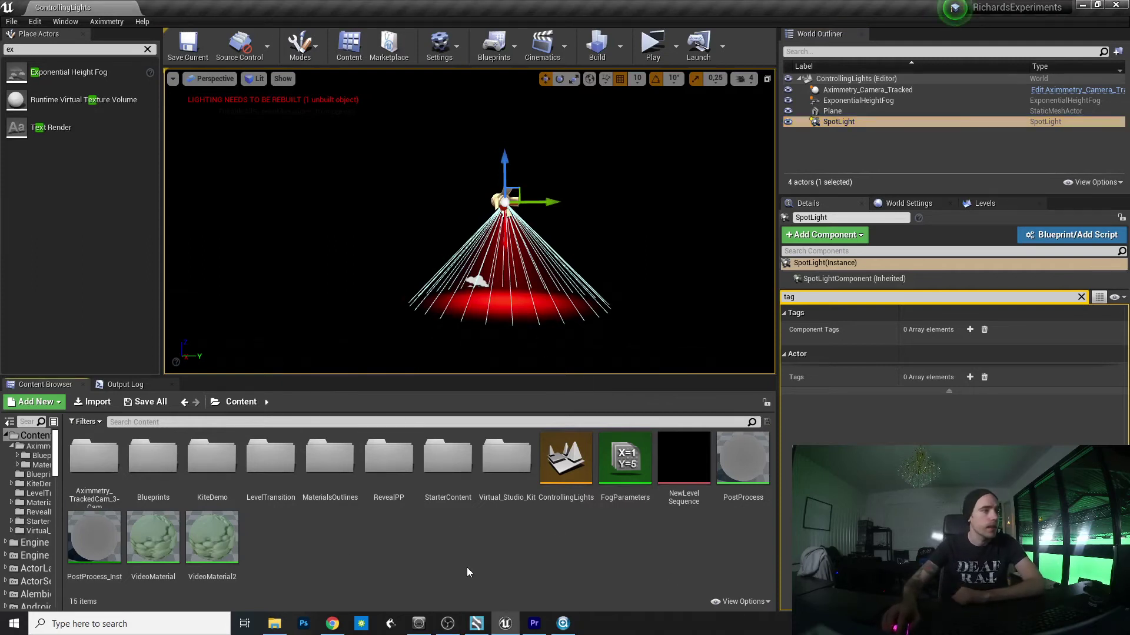
pyautogui.rightClick(492, 548)
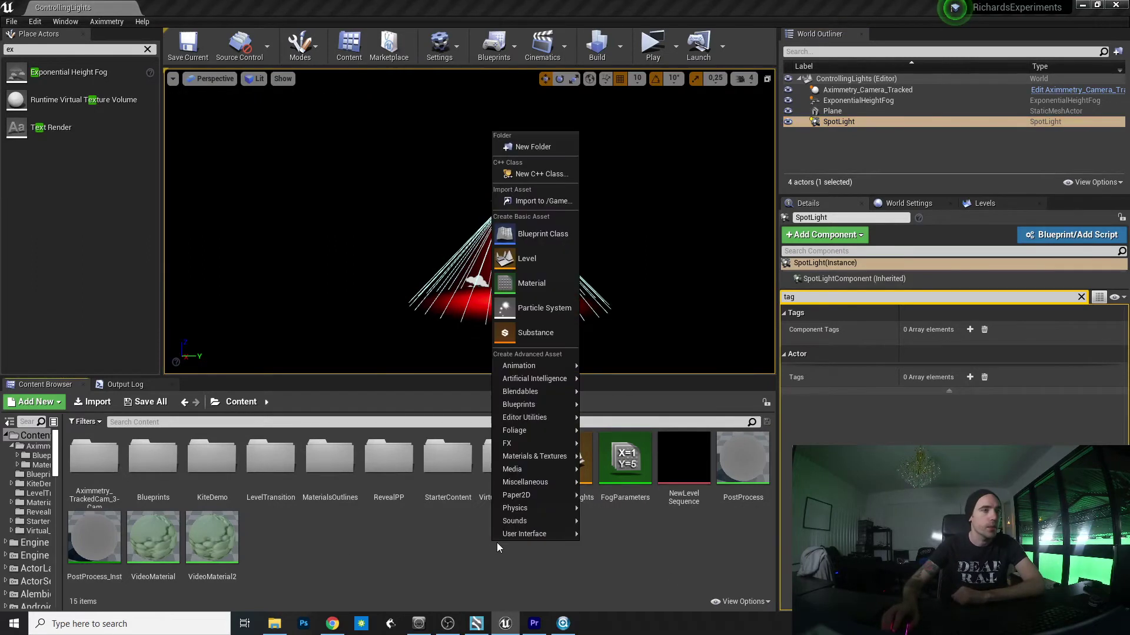
pyautogui.click(559, 256)
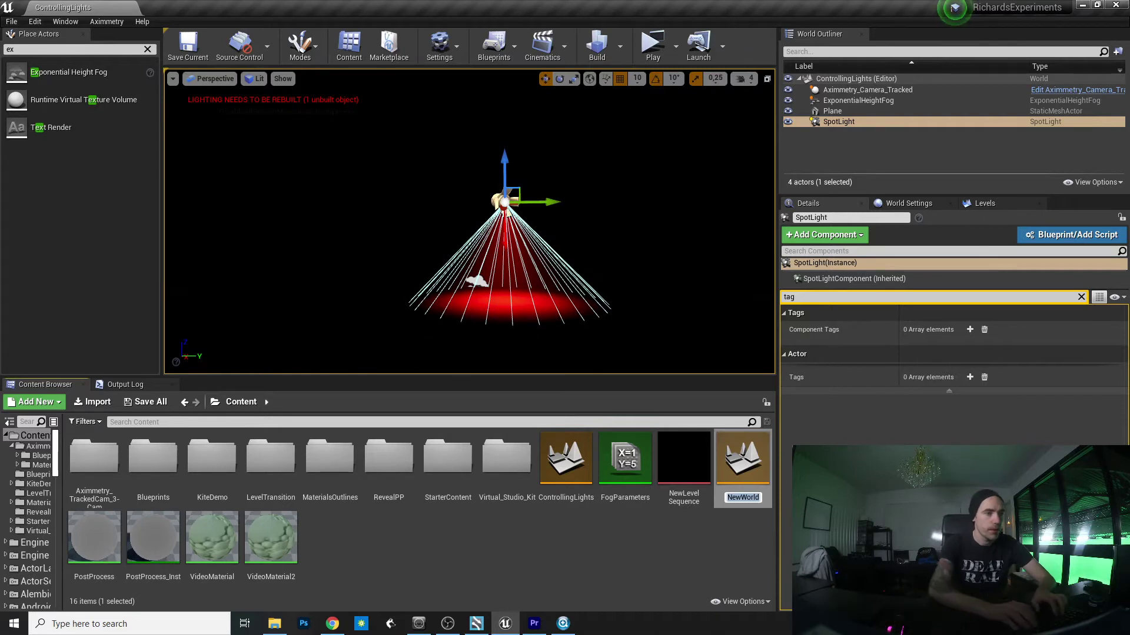
pyautogui.write('ControllingLi')
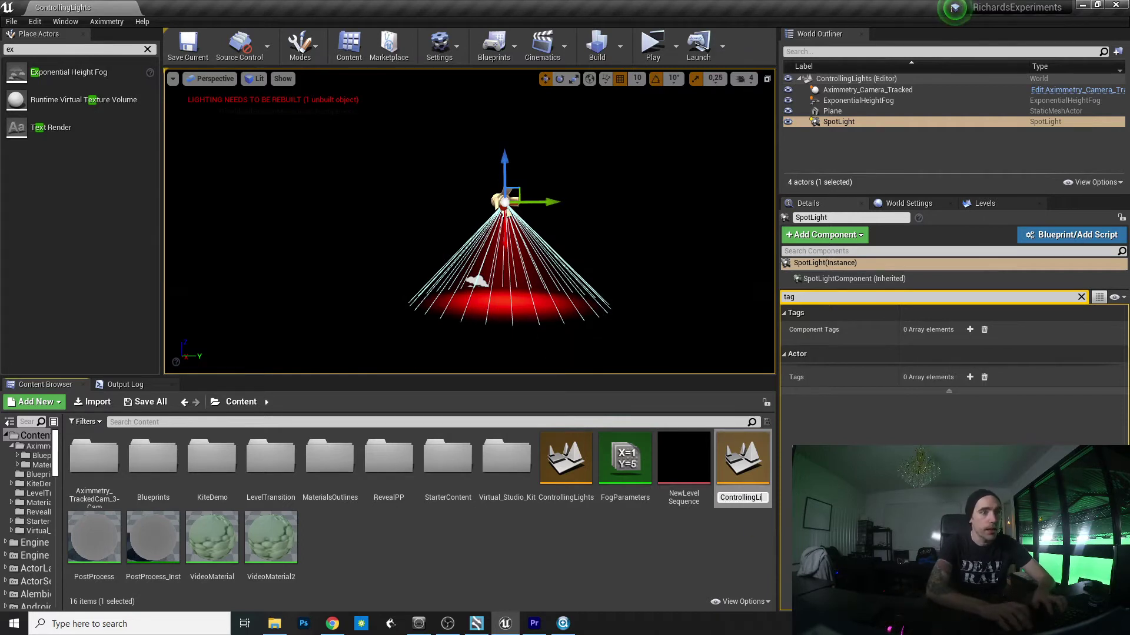
pyautogui.write('ghts2')
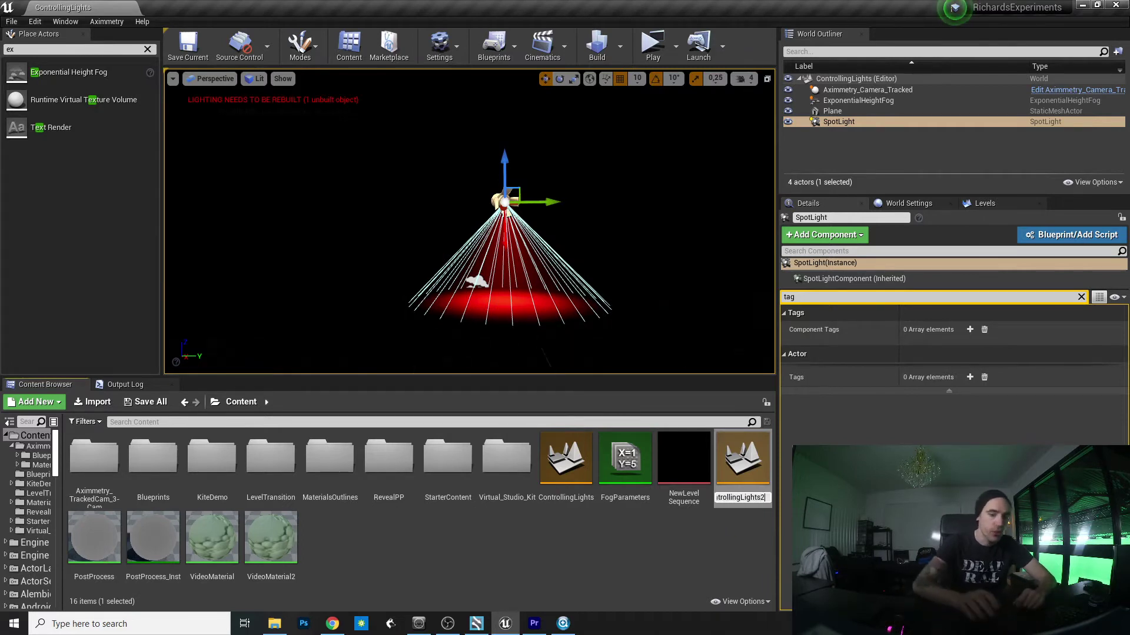
pyautogui.press('Return')
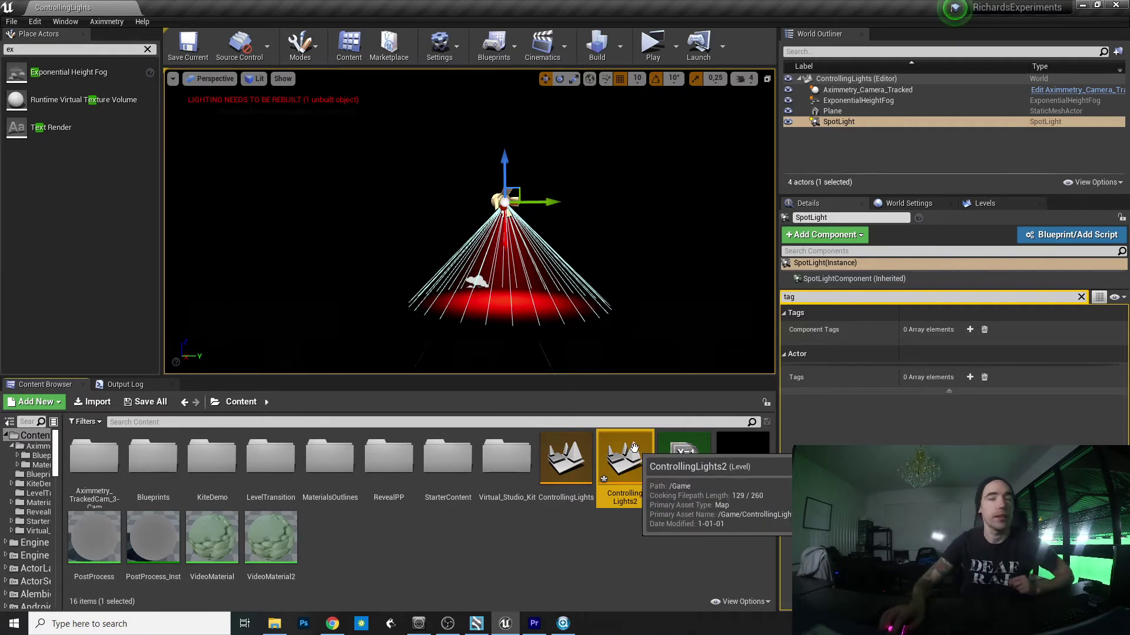
pyautogui.doubleClick(609, 499)
pyautogui.click(619, 420)
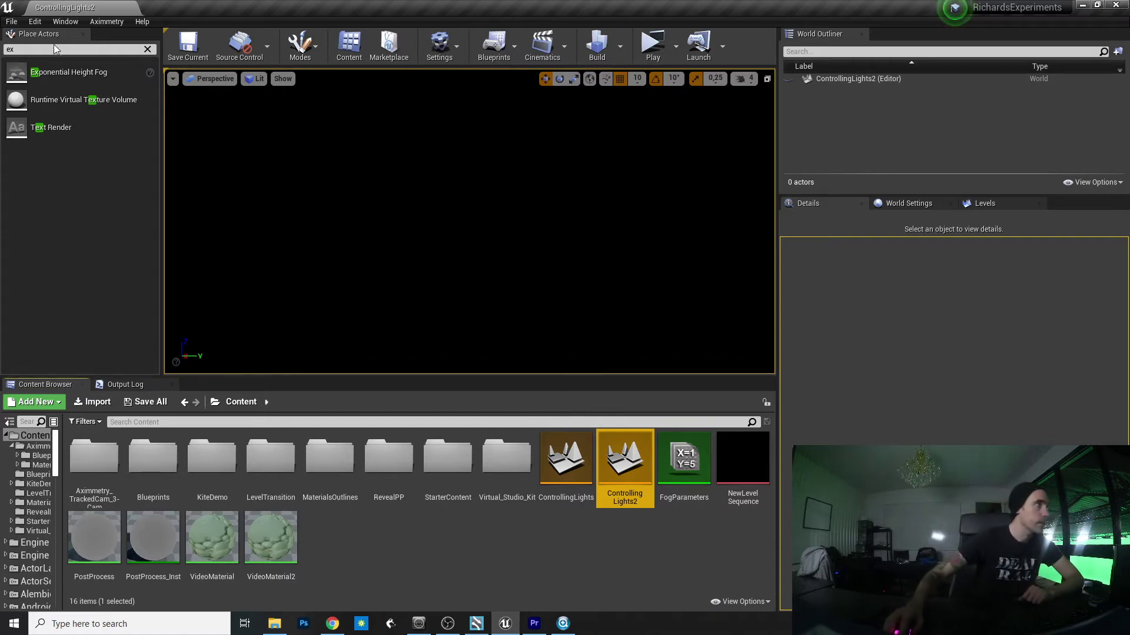
# - Find the Plane actor, place one in the empty level and select it
pyautogui.click(52, 49)
pyautogui.write('ex')
pyautogui.press('BackSpace')
pyautogui.press('BackSpace')
pyautogui.write('plane')
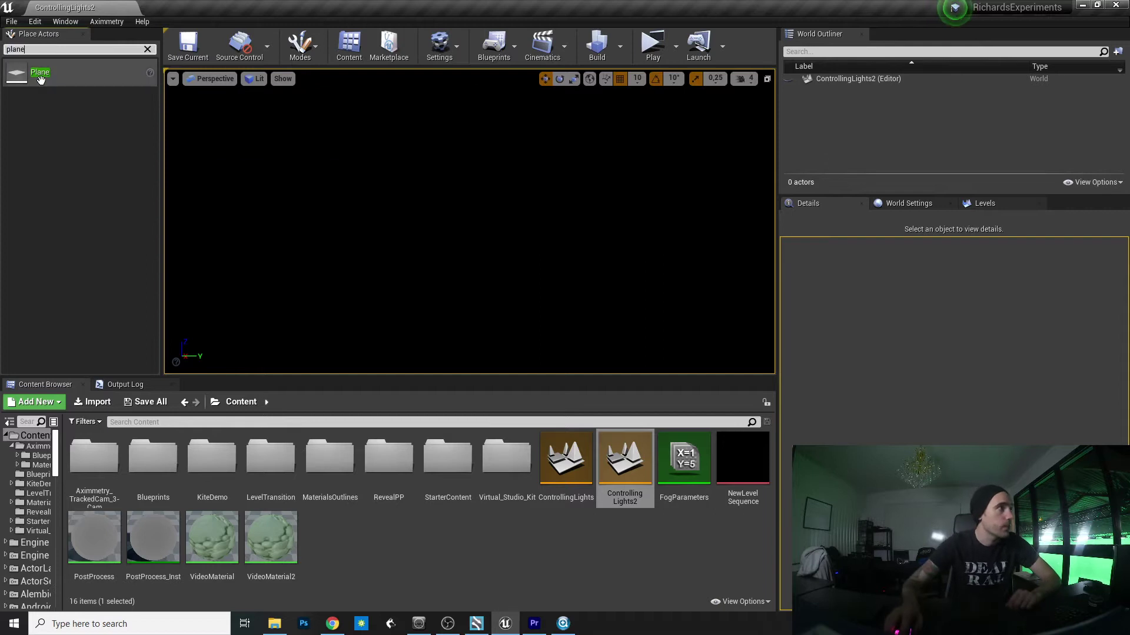
pyautogui.moveTo(40, 72); pyautogui.dragTo(651, 297)
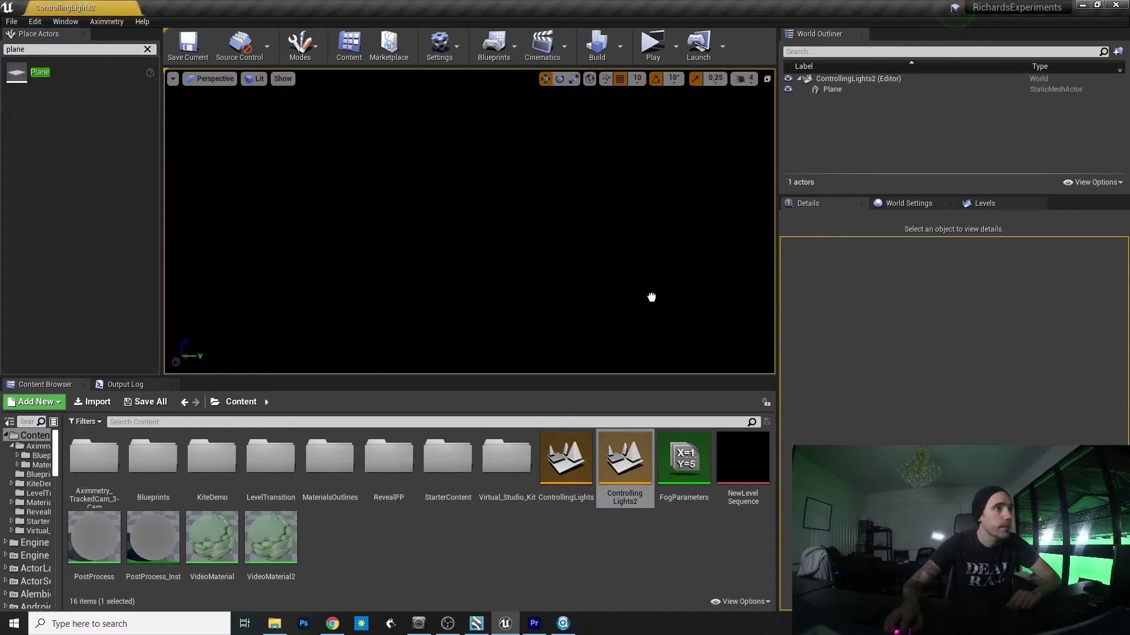
pyautogui.click(424, 245)
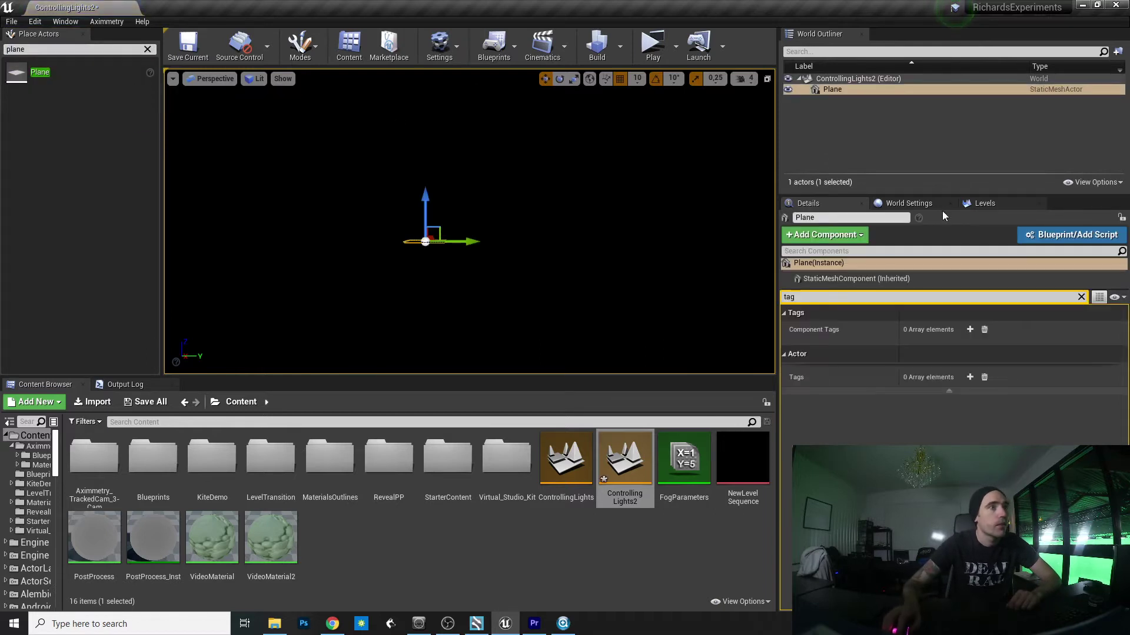
# - Set the plane's location to 0 on the X, Y and Z axes
pyautogui.click(1081, 299)
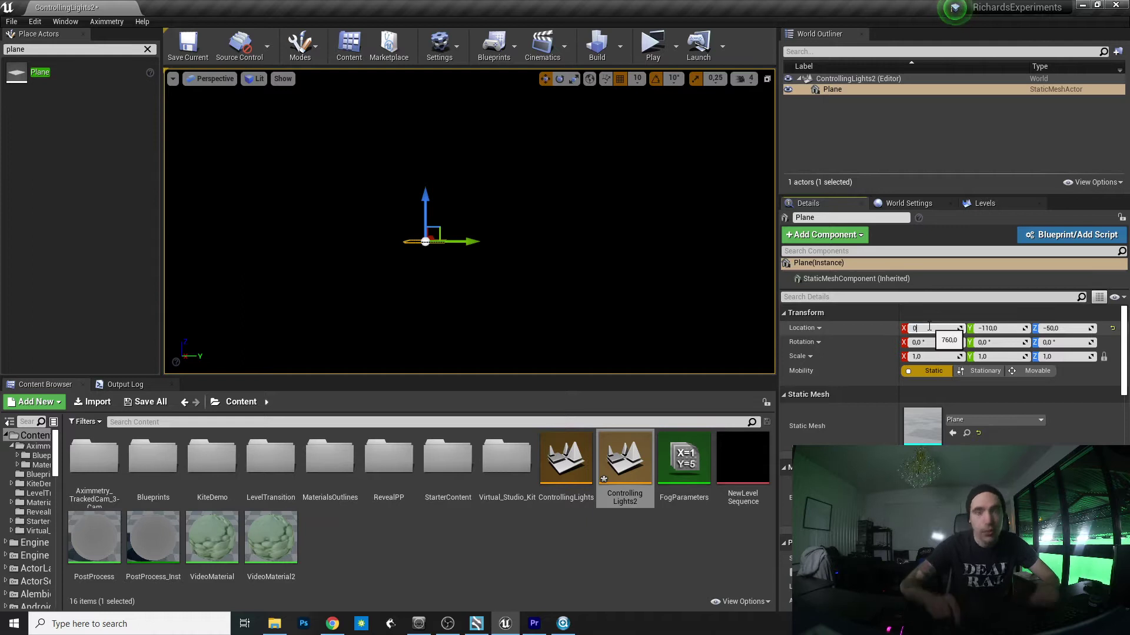
pyautogui.press('Tab')
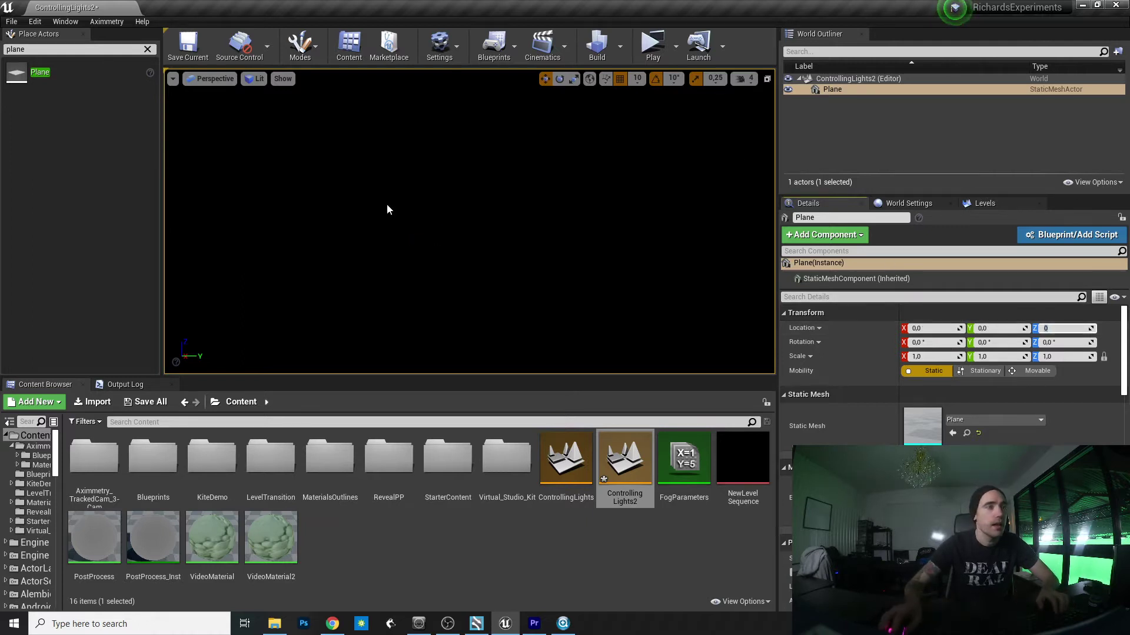
pyautogui.write('0')
pyautogui.press('Return')
# - Set the plane's scale to 10 on the X, Y and Z axes
pyautogui.scroll(5, 538, 253)
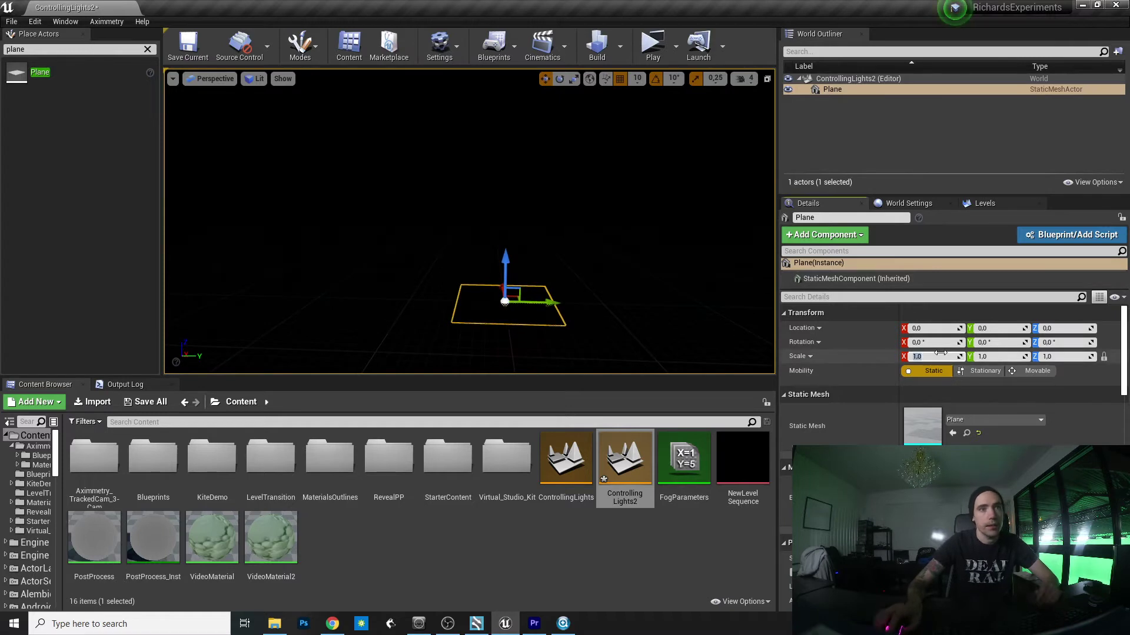
pyautogui.write('10')
pyautogui.press('Tab')
pyautogui.write('10')
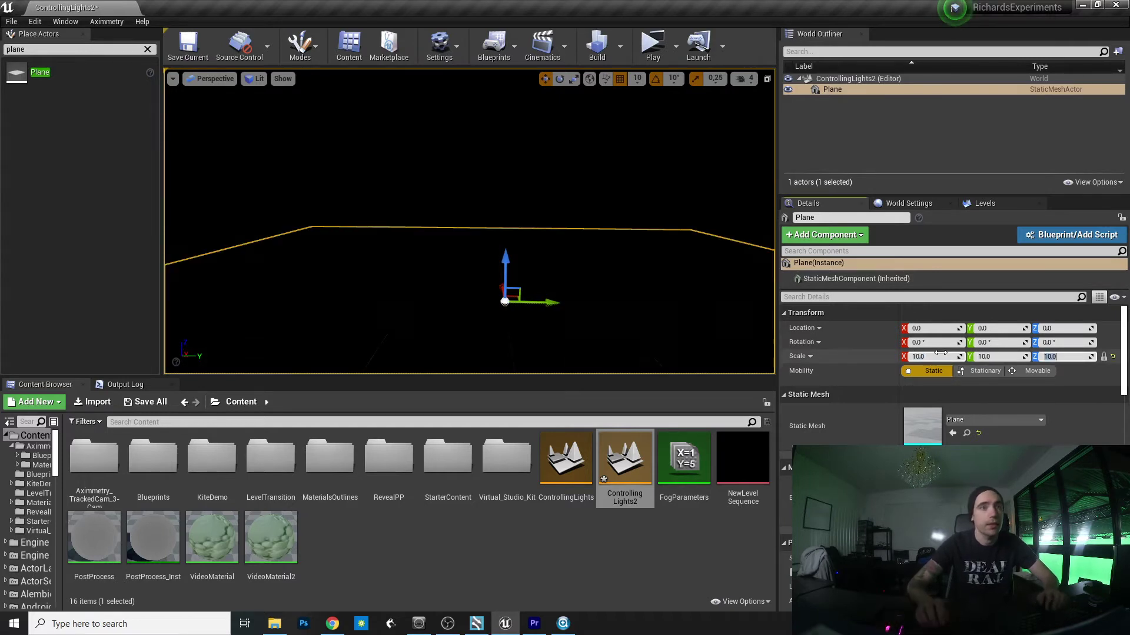
pyautogui.press('Return')
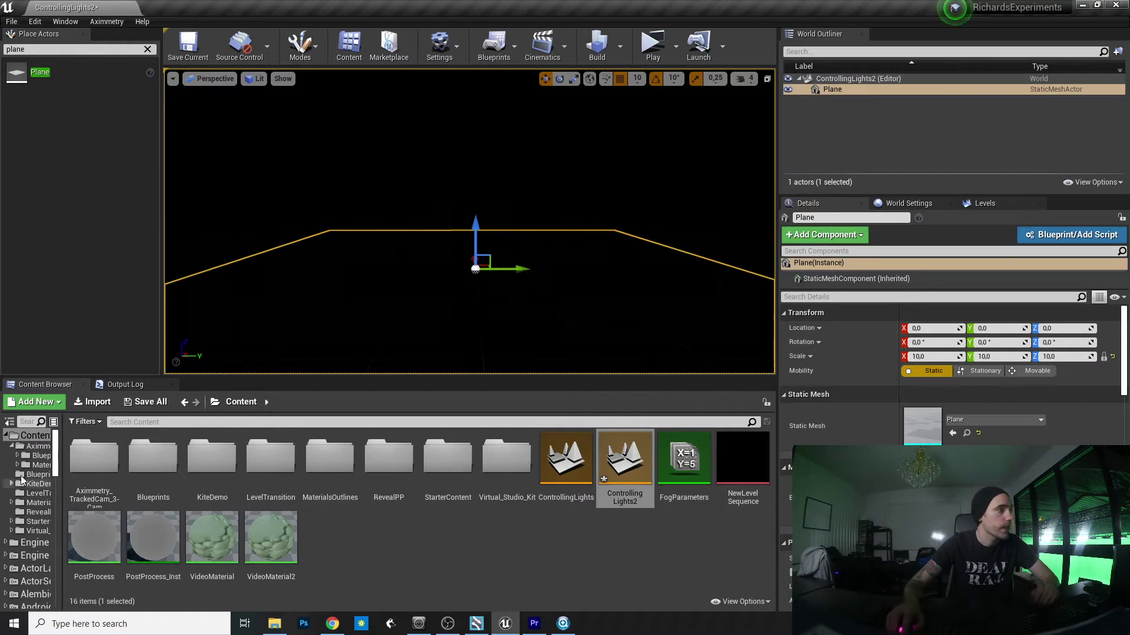
# - Add the Aximmetry_Camera_Tracked blueprint from the Aximmetry_TrackedCam_3-Cam Blueprints folder to the level
pyautogui.click(42, 456)
pyautogui.moveTo(151, 456); pyautogui.dragTo(492, 298)
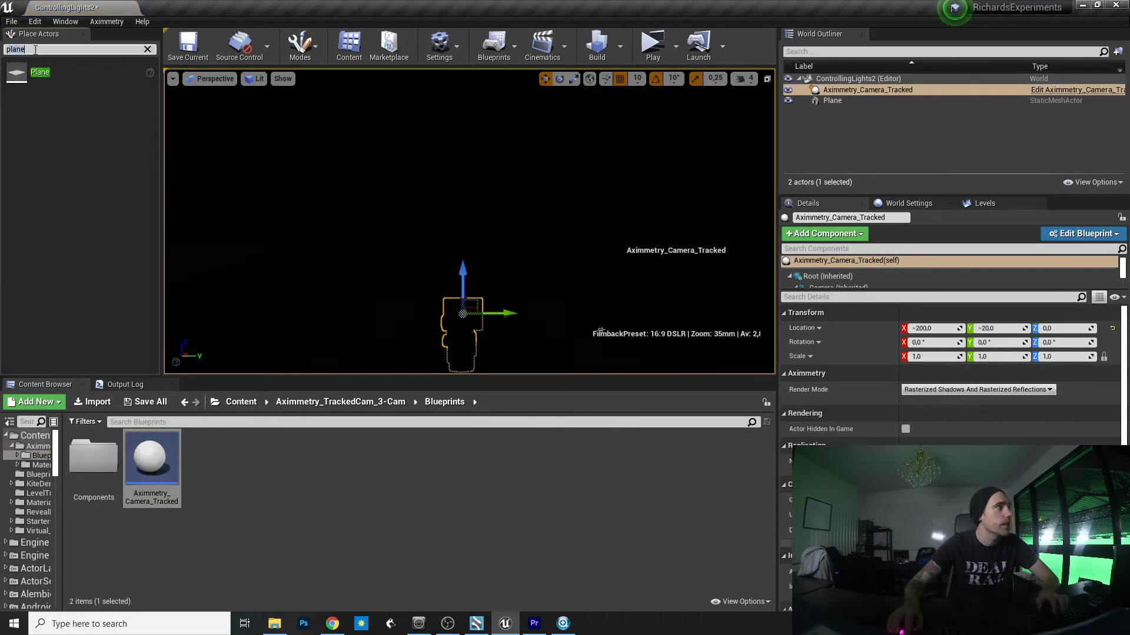
# - Place a spot light above the plane at about X -50, Y -10, Z 100, then deselect it
pyautogui.write('point')
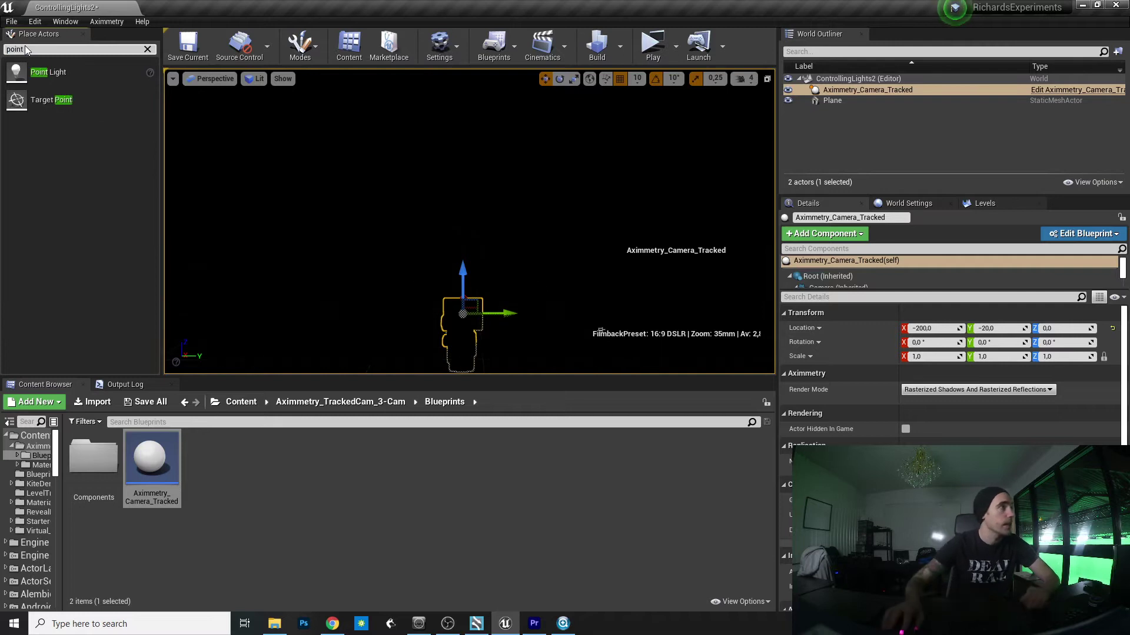
pyautogui.press('Escape')
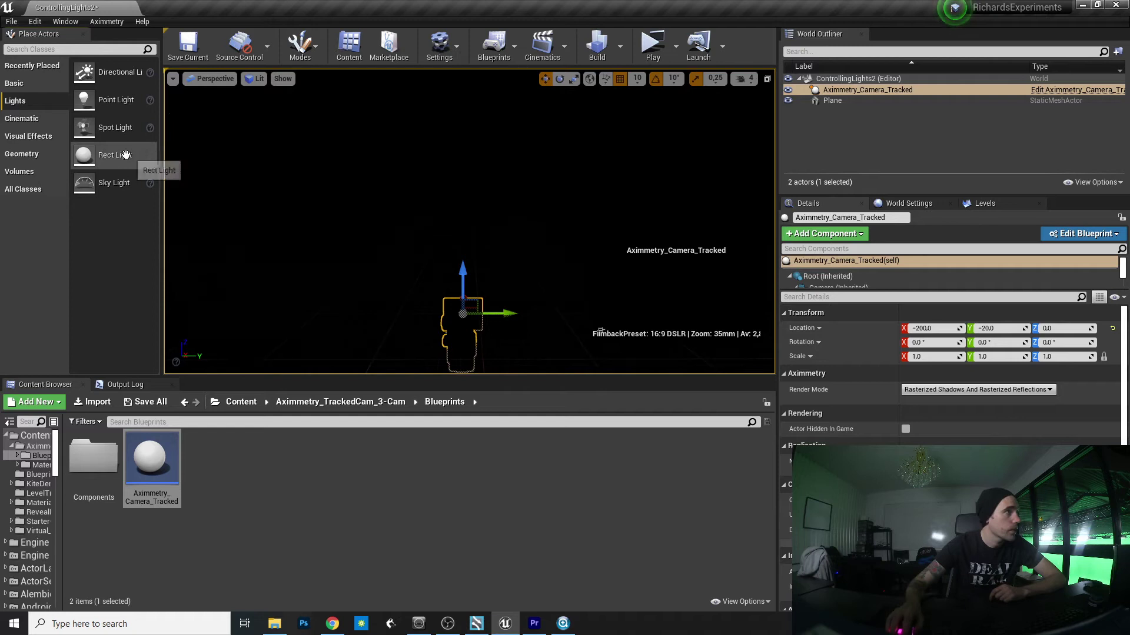
pyautogui.moveTo(87, 128); pyautogui.dragTo(471, 276)
pyautogui.moveTo(468, 212); pyautogui.dragTo(483, 186)
pyautogui.moveTo(484, 186); pyautogui.dragTo(484, 186, button='right')
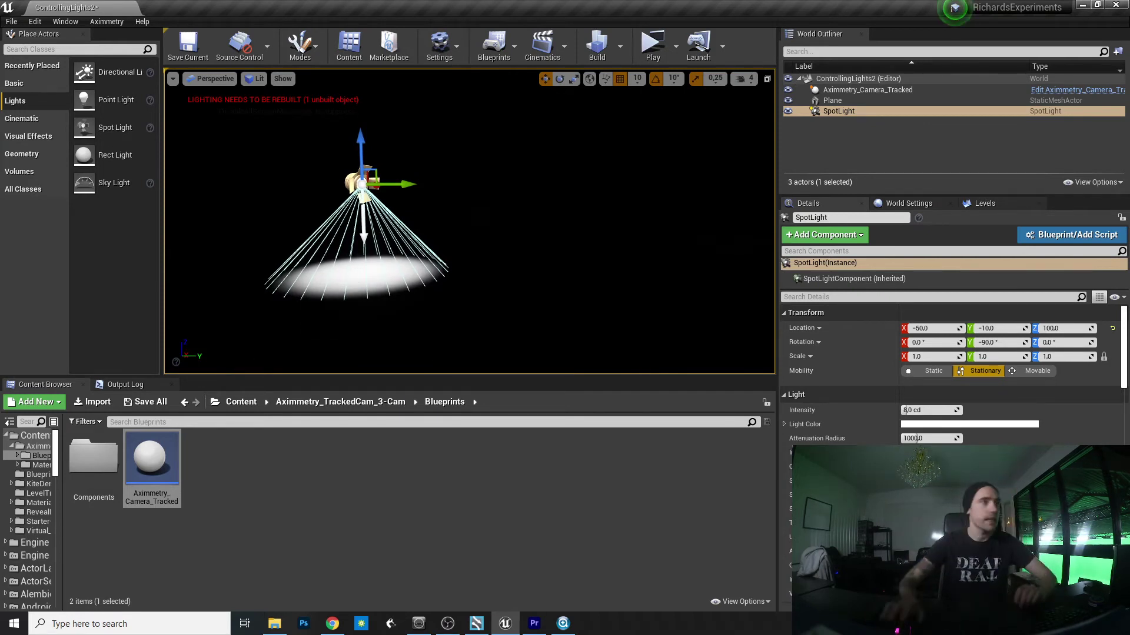
pyautogui.moveTo(468, 225); pyautogui.dragTo(468, 224, button='right')
pyautogui.click(468, 224)
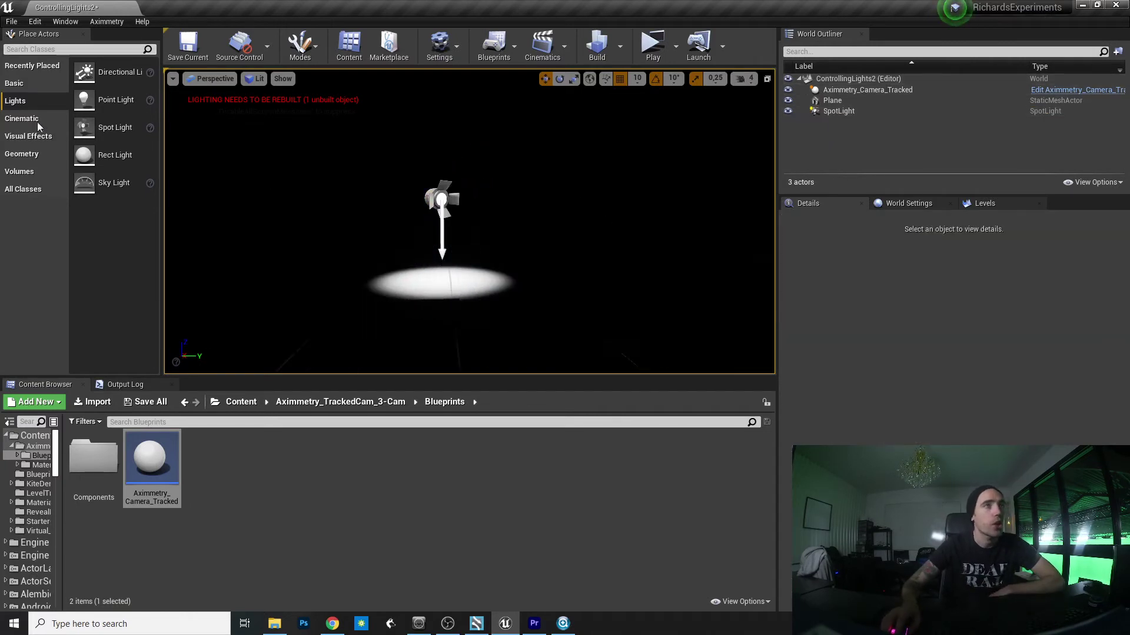
# - Add an Exponential Height Fog actor to the level
pyautogui.click(113, 50)
pyautogui.write('ex')
pyautogui.moveTo(69, 71); pyautogui.dragTo(481, 240)
# - Enable Volumetric Fog on the height fog actor
pyautogui.scroll(-3, 836, 306)
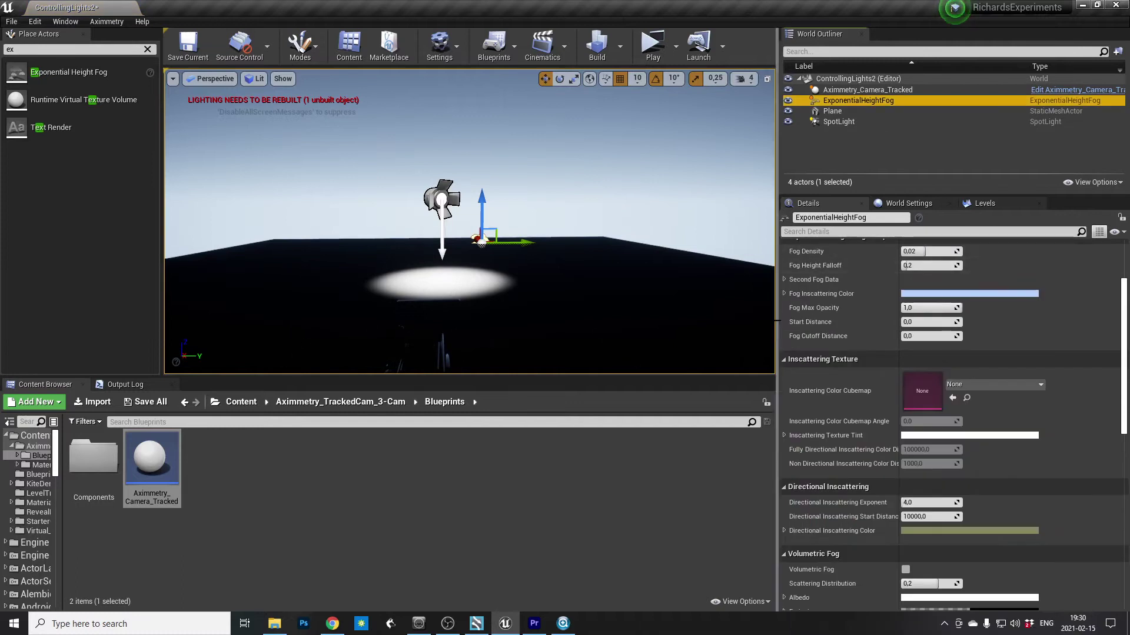
pyautogui.click(832, 231)
pyautogui.write('volu')
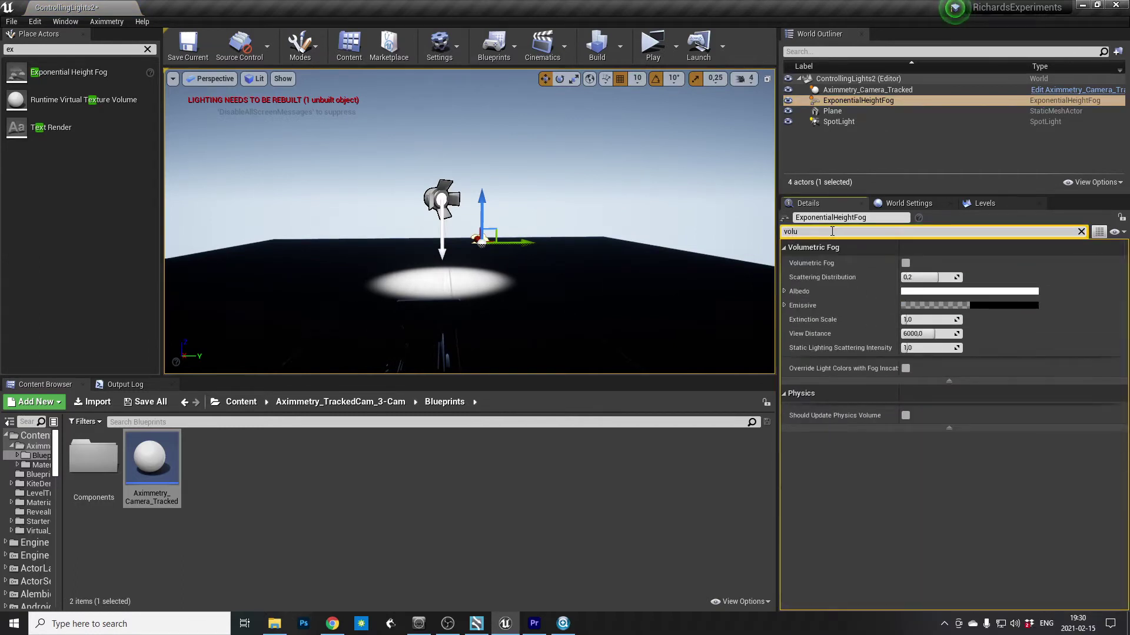
pyautogui.click(906, 263)
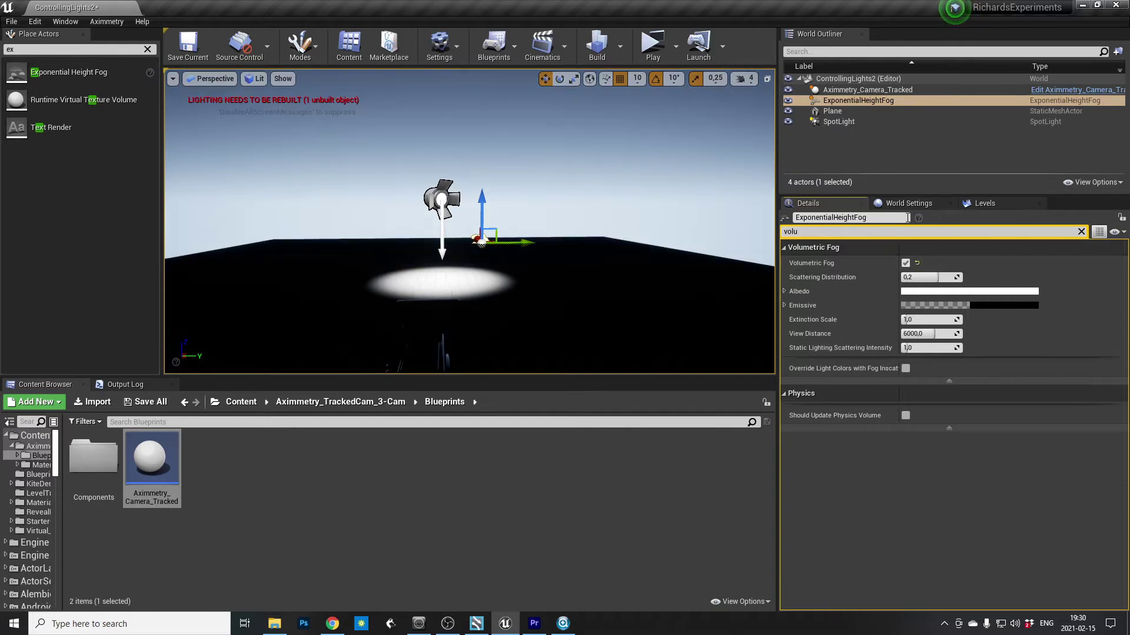
pyautogui.click(1080, 232)
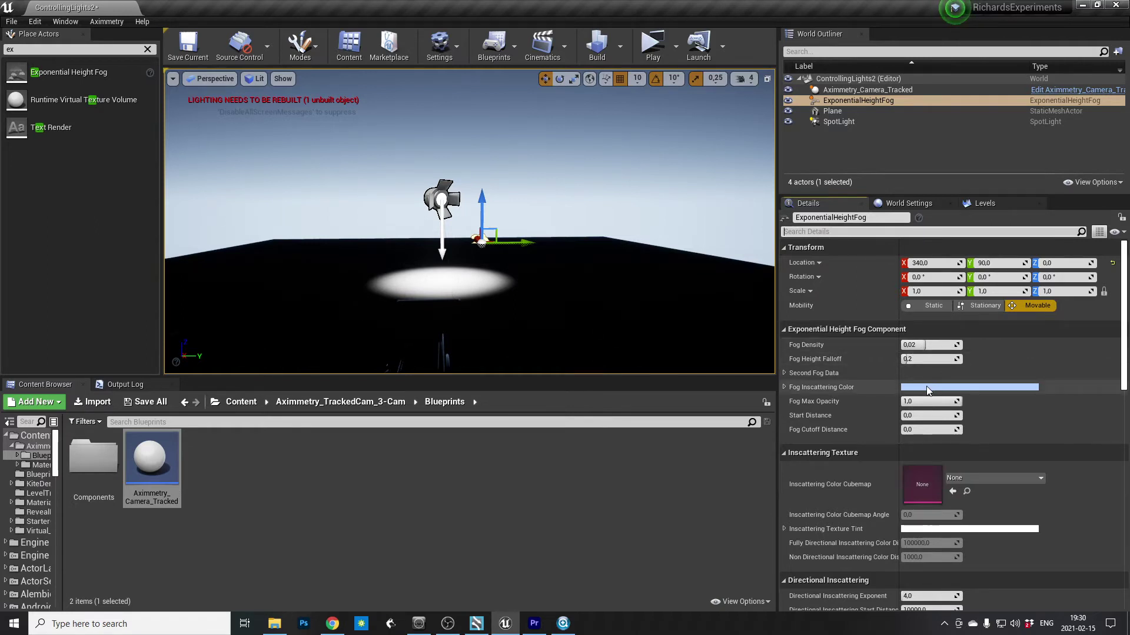
# - Set the height fog's Fog Inscattering Color to black
pyautogui.click(927, 388)
pyautogui.moveTo(844, 412); pyautogui.dragTo(843, 456)
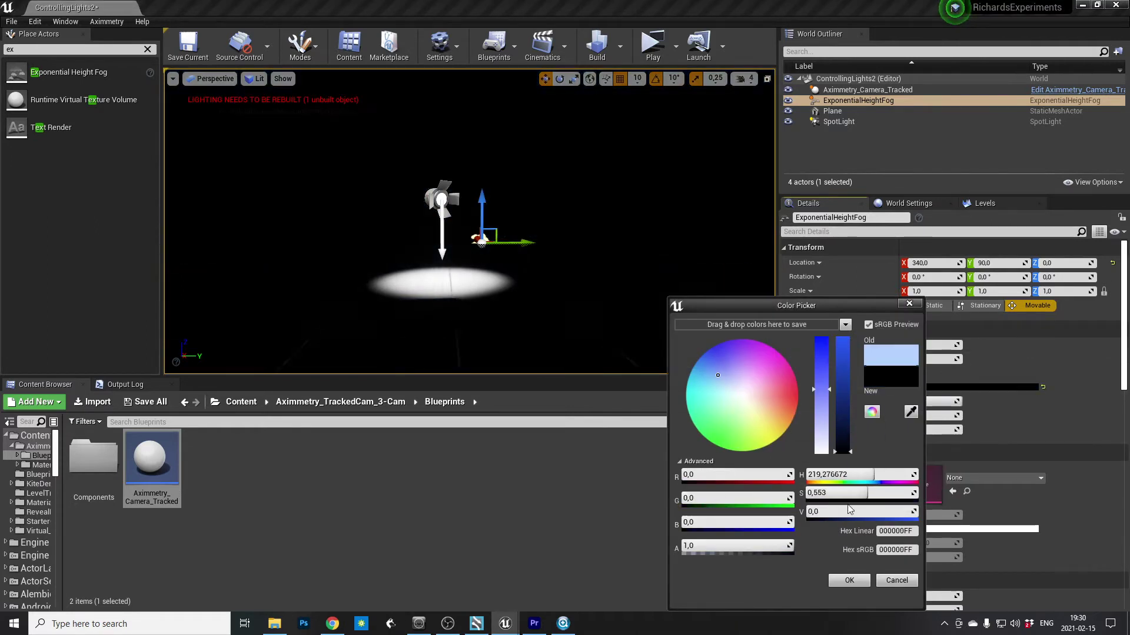
pyautogui.click(849, 580)
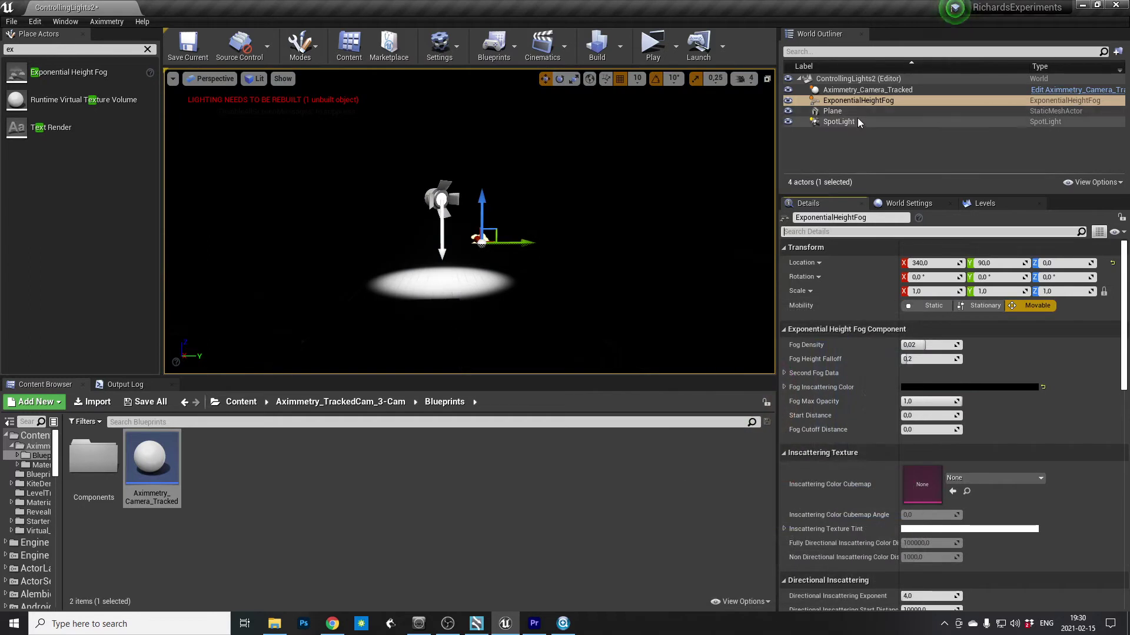
# - Set the spot light's Volumetric Scattering Intensity to 250
pyautogui.click(839, 121)
pyautogui.scroll(-1, 1074, 529)
pyautogui.scroll(-1, 1074, 529)
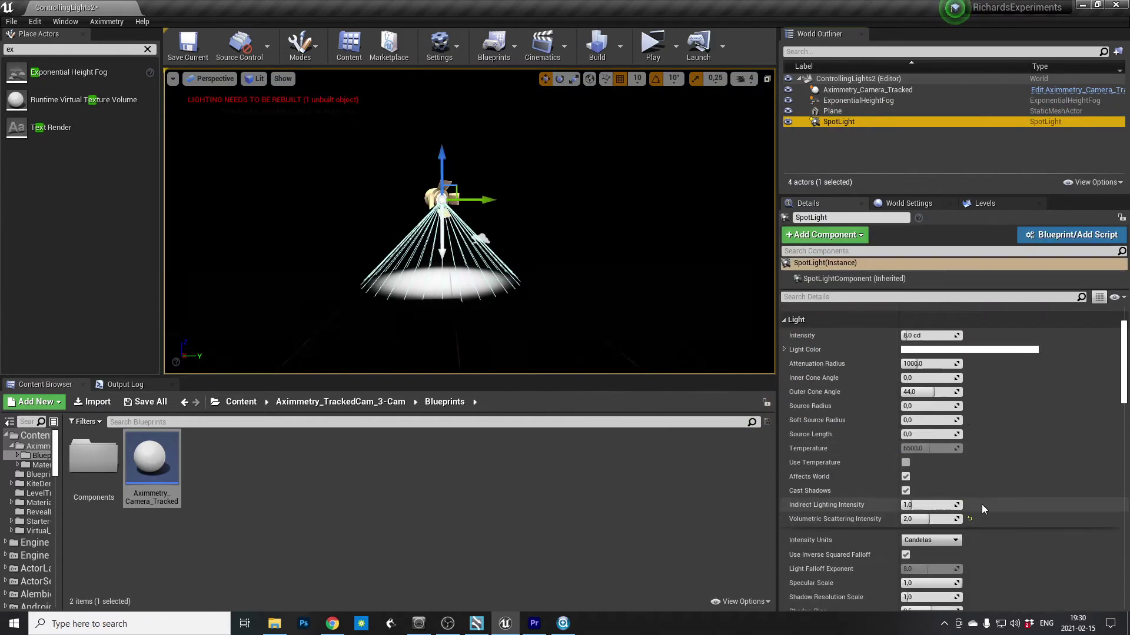
pyautogui.click(928, 523)
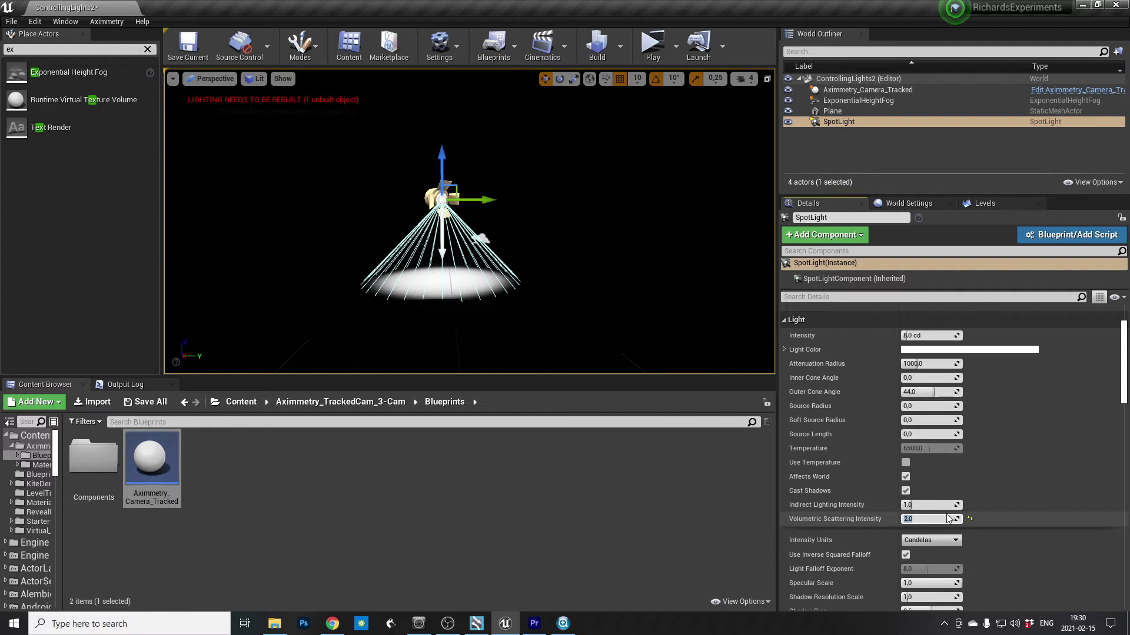
pyautogui.press('Return')
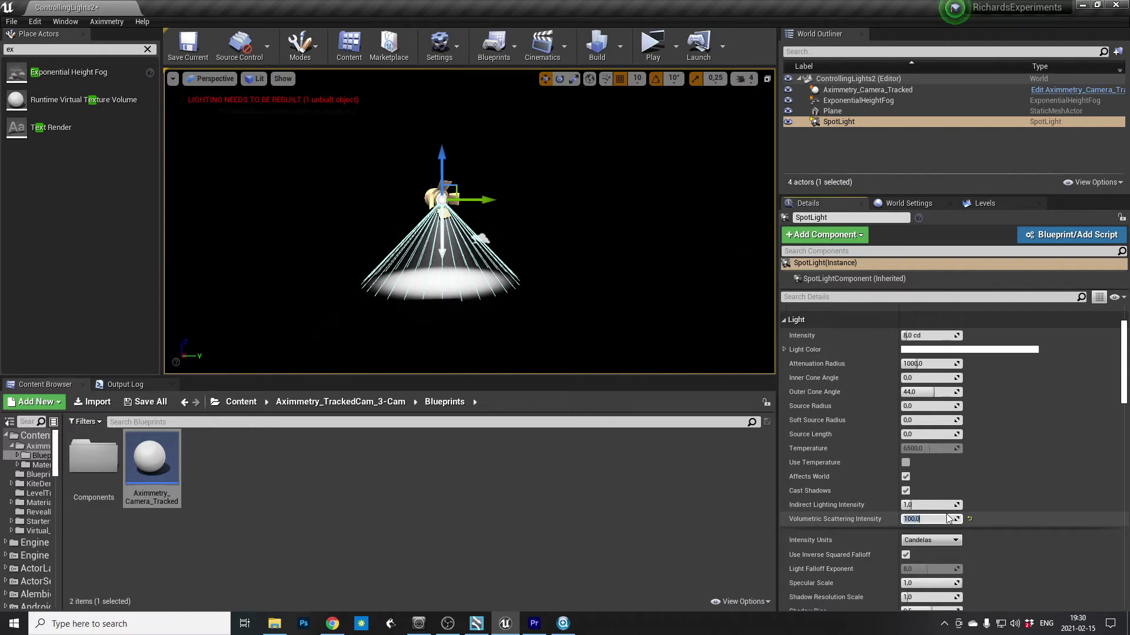
pyautogui.press('Return')
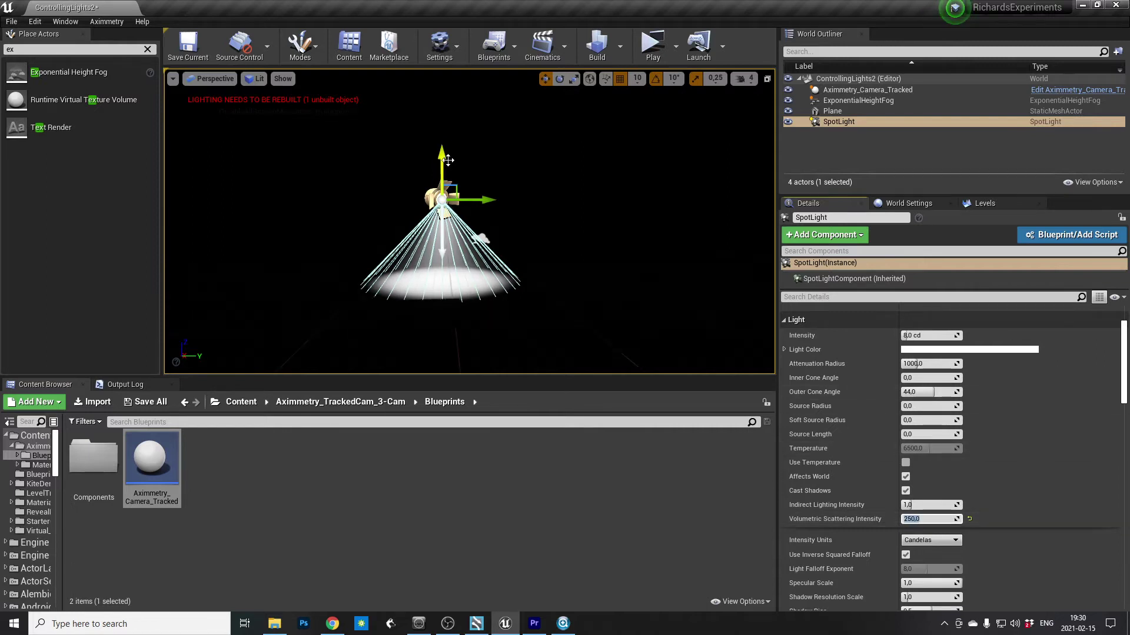
# - Raise the spot light higher above the plane and save the level
pyautogui.moveTo(441, 155); pyautogui.dragTo(442, 123)
pyautogui.click(453, 272)
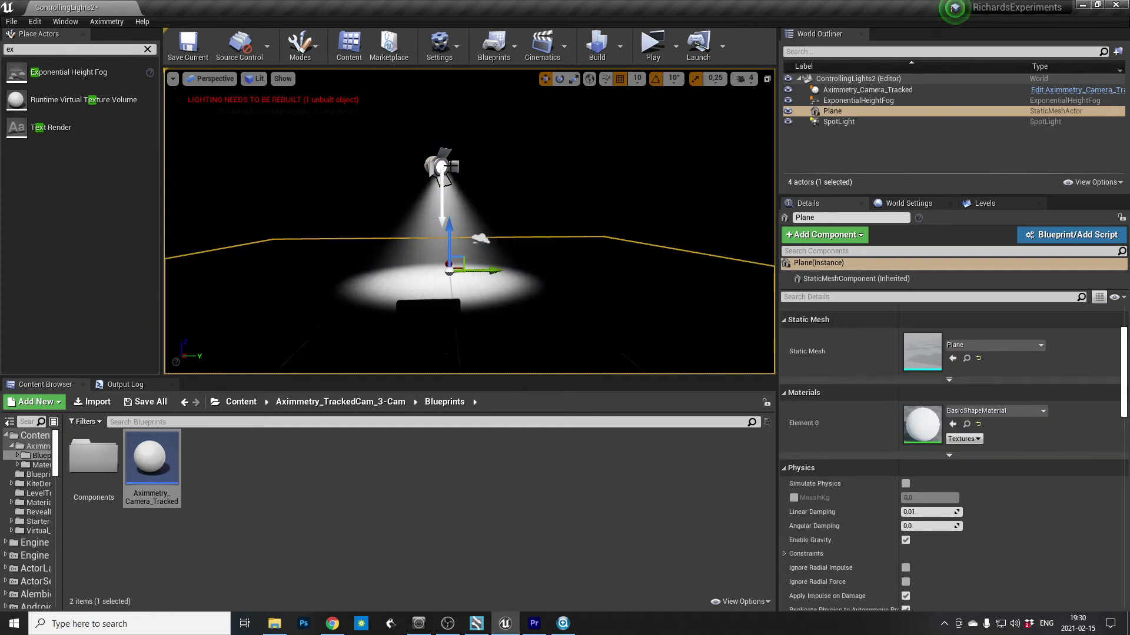
pyautogui.hotkey('ctrl', 's')
# - Open the level blueprint and place its window over the lower part of the editor so the spot light stays in view
pyautogui.click(493, 44)
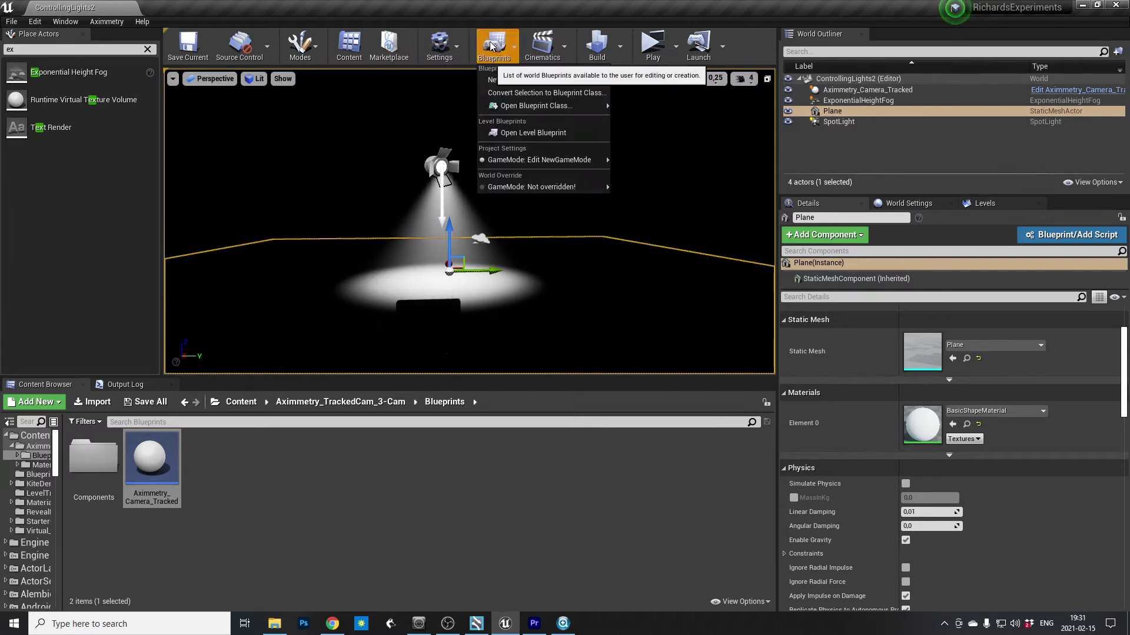
pyautogui.click(573, 131)
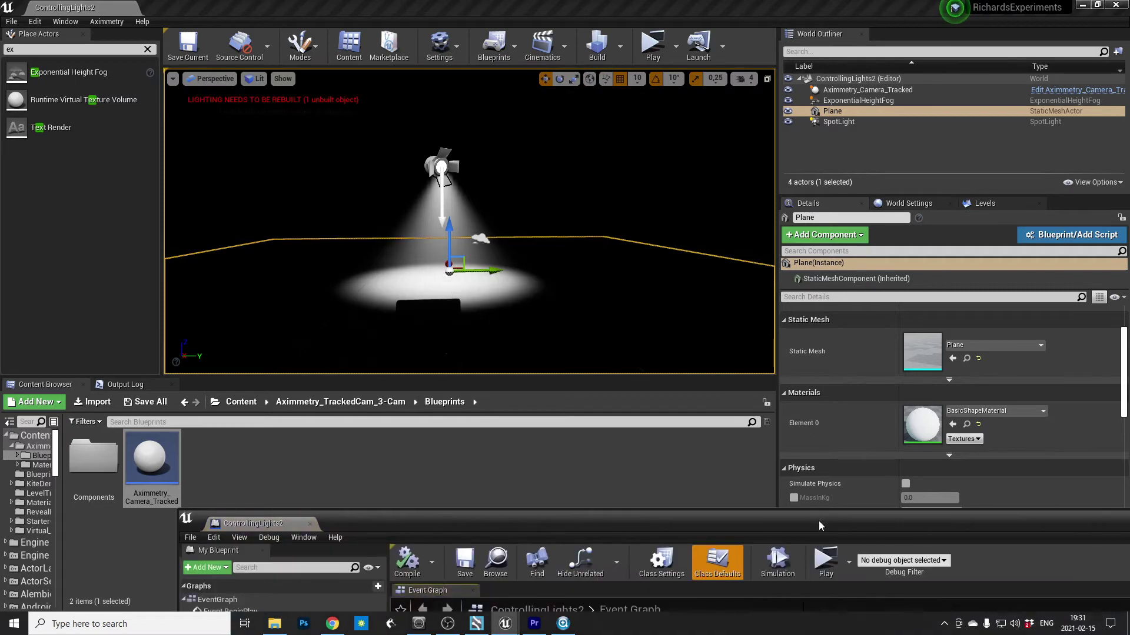
pyautogui.moveTo(817, 520); pyautogui.dragTo(627, 234)
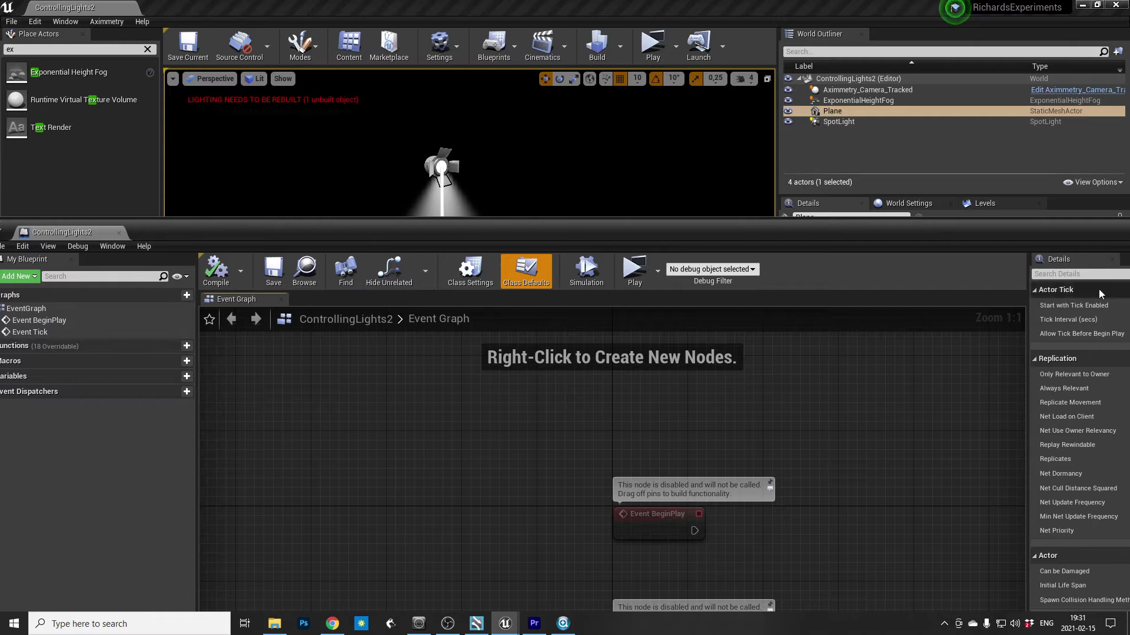
pyautogui.moveTo(627, 230); pyautogui.dragTo(765, 293)
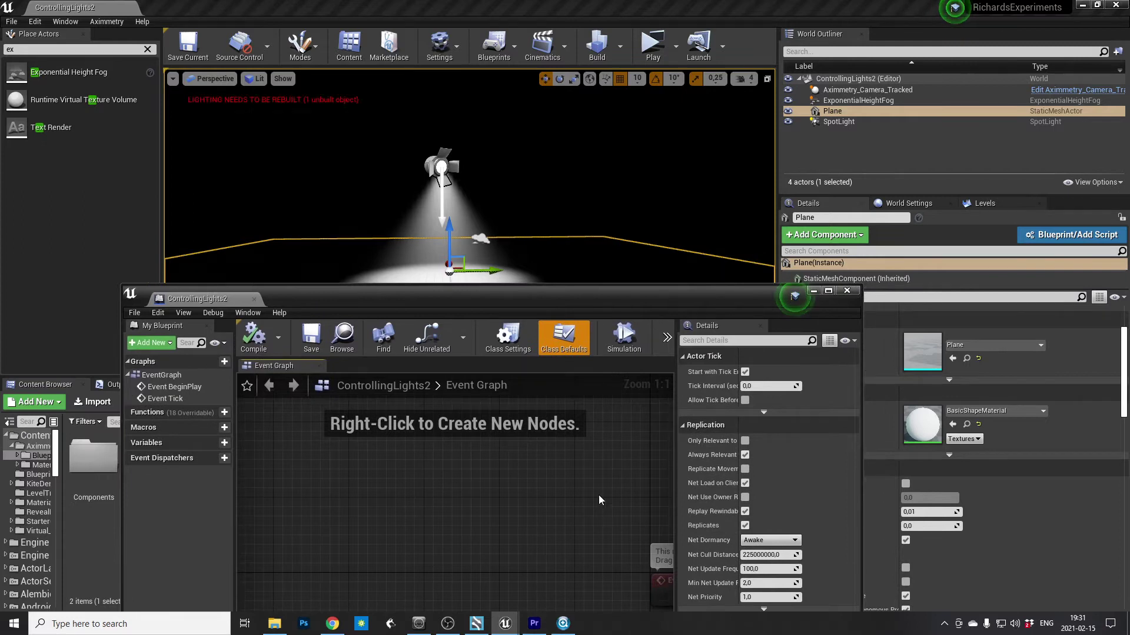
# - Add a reference to the level's spot light to the event graph near the Event Tick node
pyautogui.moveTo(607, 493); pyautogui.dragTo(544, 422, button='right')
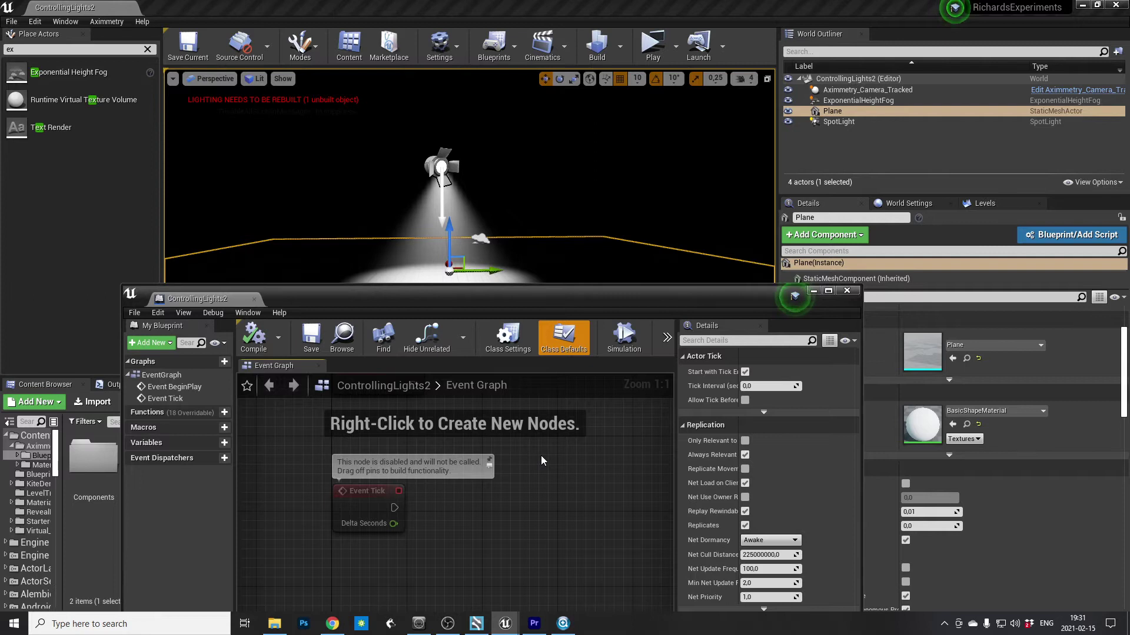
pyautogui.click(380, 512)
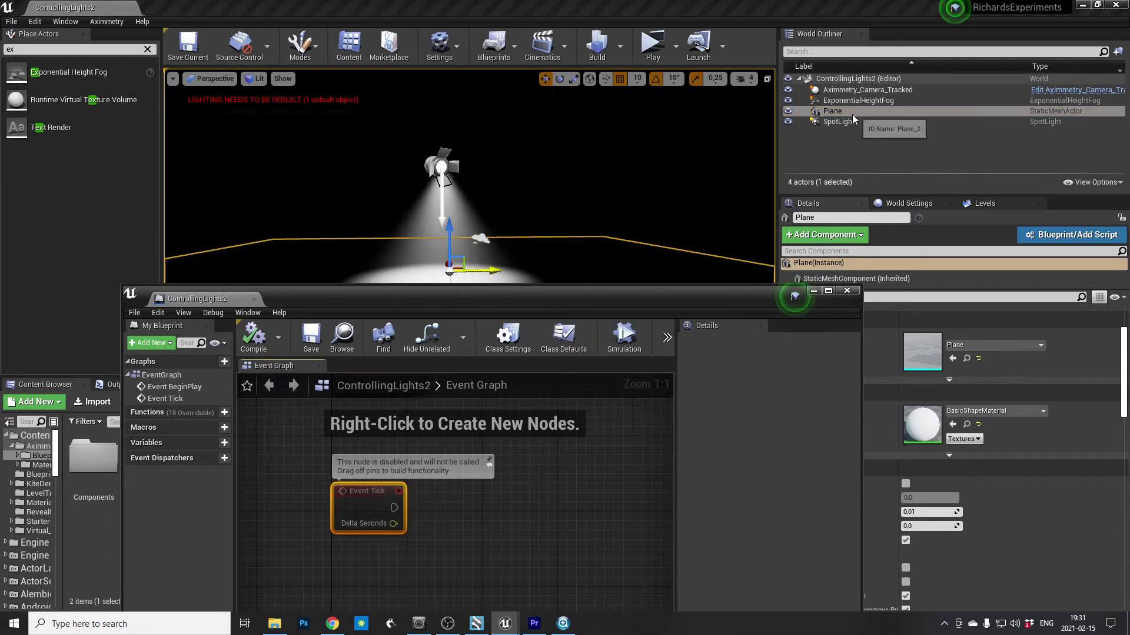
pyautogui.moveTo(838, 122); pyautogui.dragTo(521, 451)
pyautogui.click(562, 505)
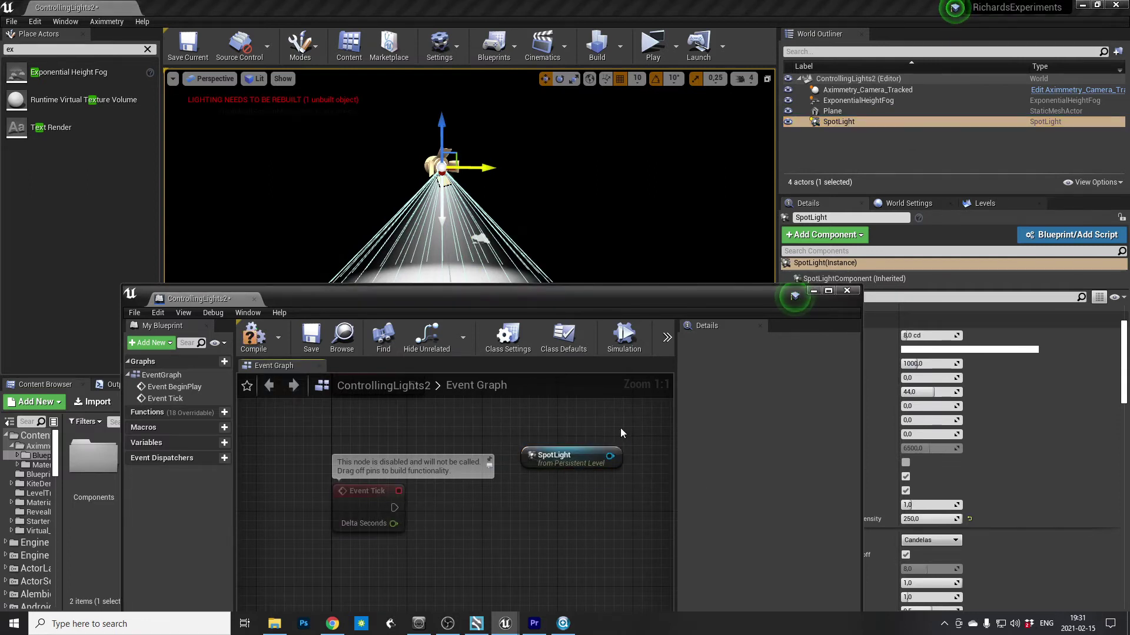
# - Create a Set Intensity (LightComponent) node from the SpotLight reference and run it from Event Tick, arranging the nodes neatly
pyautogui.moveTo(597, 456); pyautogui.dragTo(558, 506)
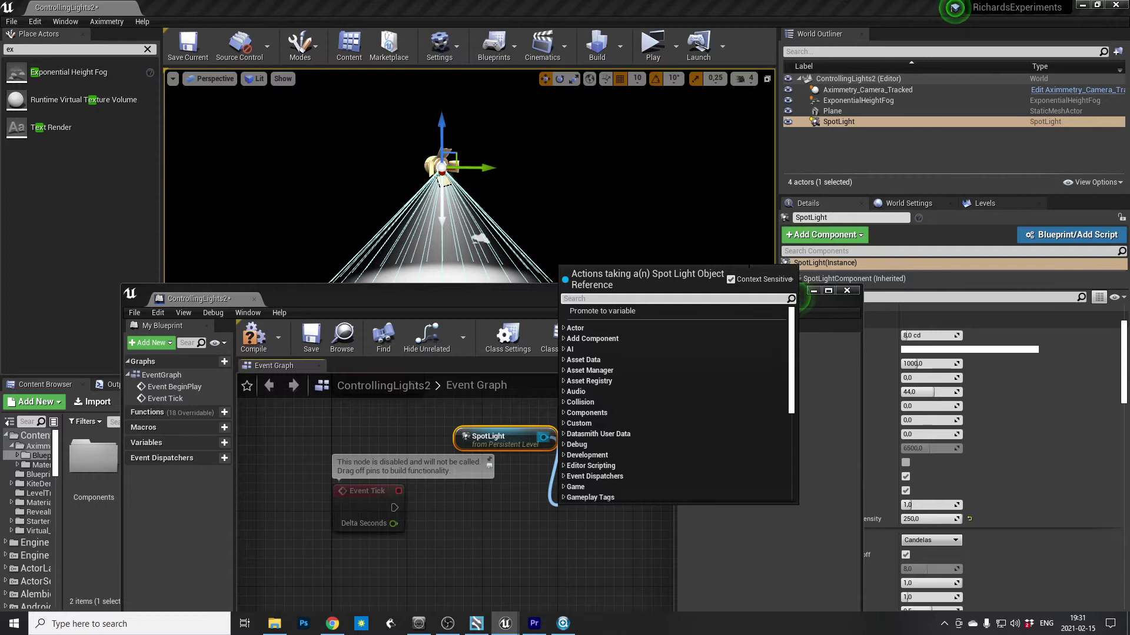
pyautogui.write('set intens')
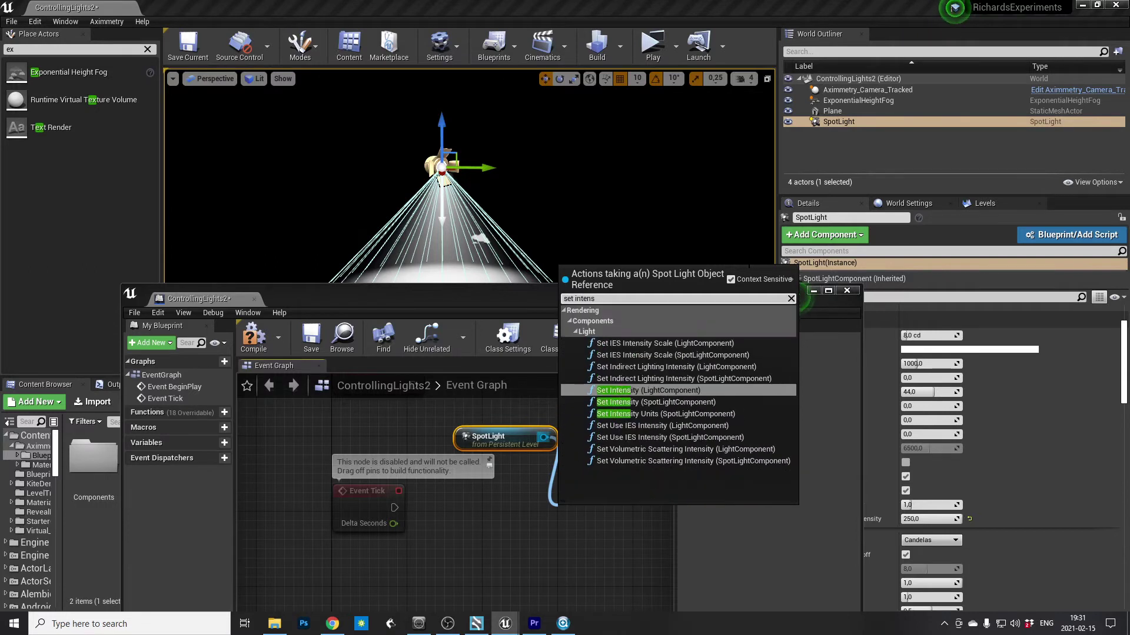
pyautogui.press('Return')
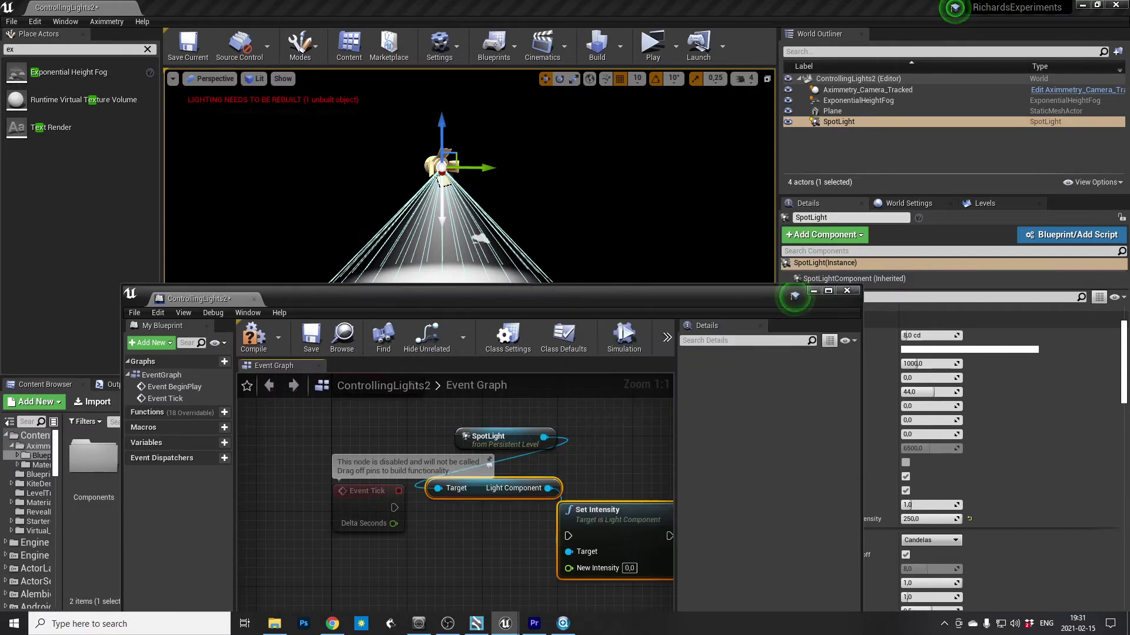
pyautogui.moveTo(393, 509); pyautogui.dragTo(568, 536)
pyautogui.moveTo(617, 413); pyautogui.dragTo(500, 447)
pyautogui.moveTo(624, 515); pyautogui.dragTo(624, 496)
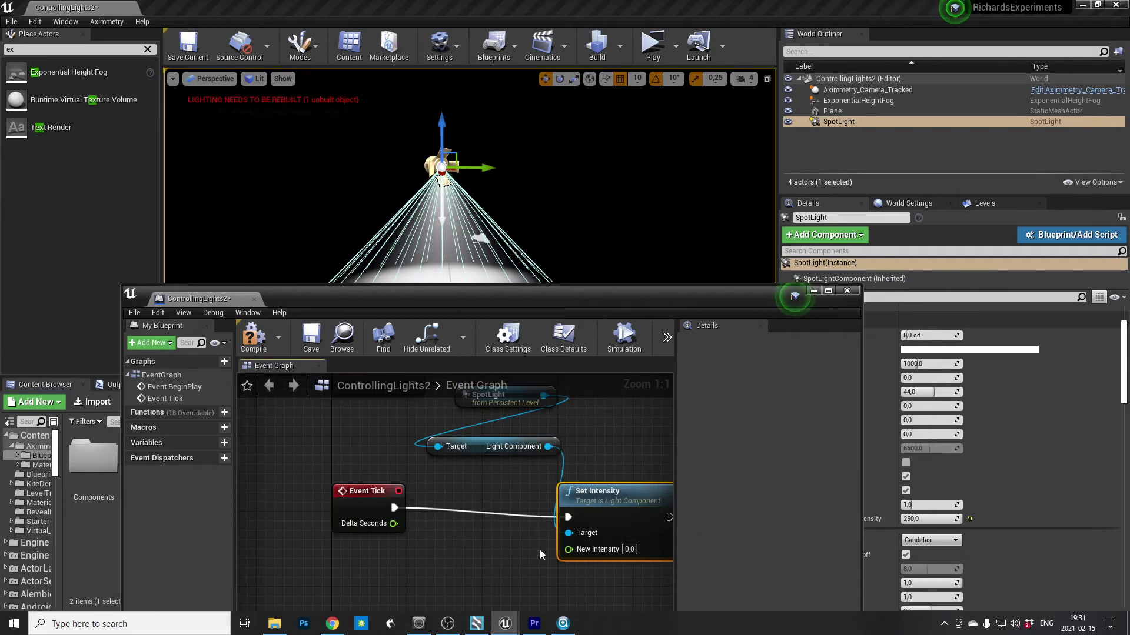
# - Feed New Intensity from a Get Aximmetry Scalar node and line up the nodes beside Event Tick
pyautogui.moveTo(539, 550); pyautogui.dragTo(562, 457, button='right')
pyautogui.moveTo(591, 457); pyautogui.dragTo(492, 482)
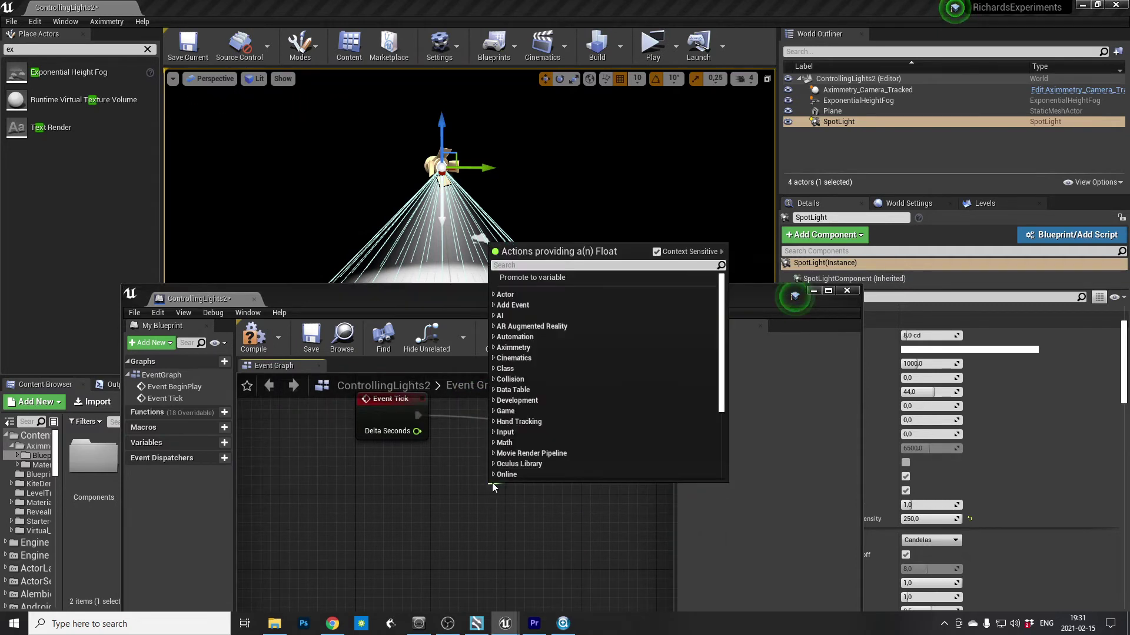
pyautogui.write('get aximm')
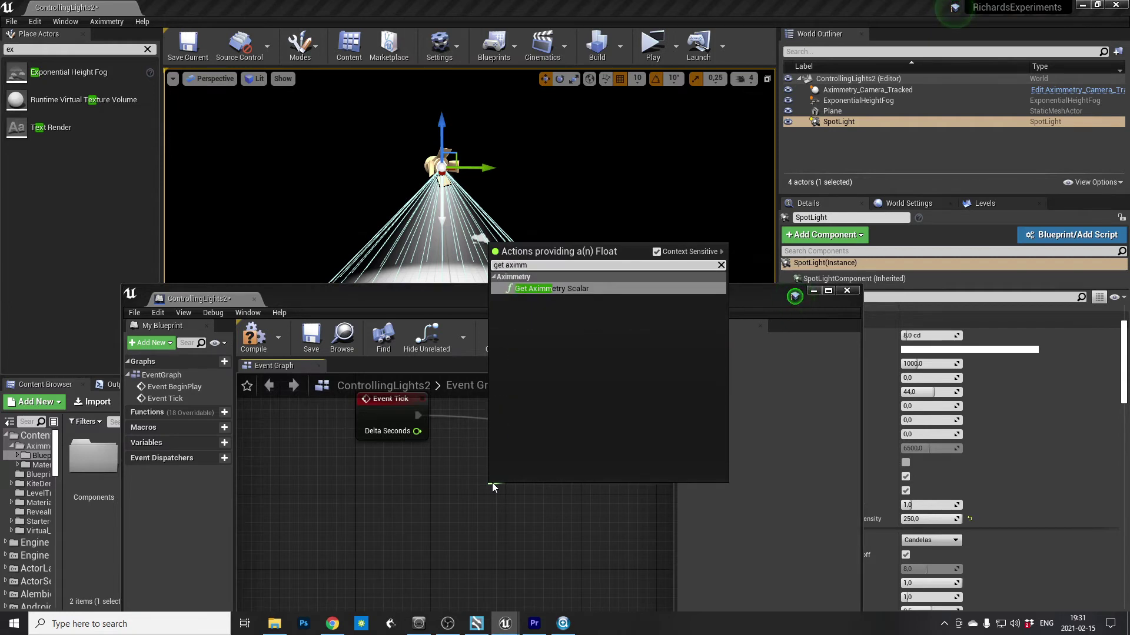
pyautogui.press('Return')
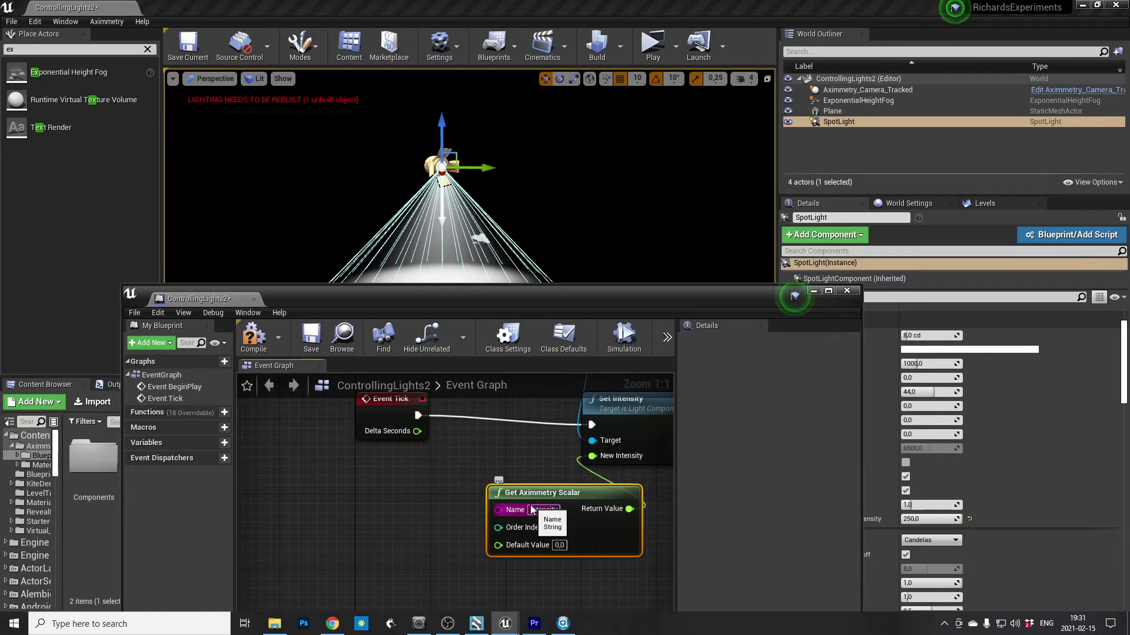
pyautogui.moveTo(535, 493); pyautogui.dragTo(460, 474)
pyautogui.moveTo(651, 487); pyautogui.dragTo(549, 507, button='right')
pyautogui.click(550, 421)
pyautogui.moveTo(550, 421); pyautogui.dragTo(540, 412)
pyautogui.moveTo(640, 451); pyautogui.dragTo(569, 462, button='right')
pyautogui.scroll(-3, 578, 483)
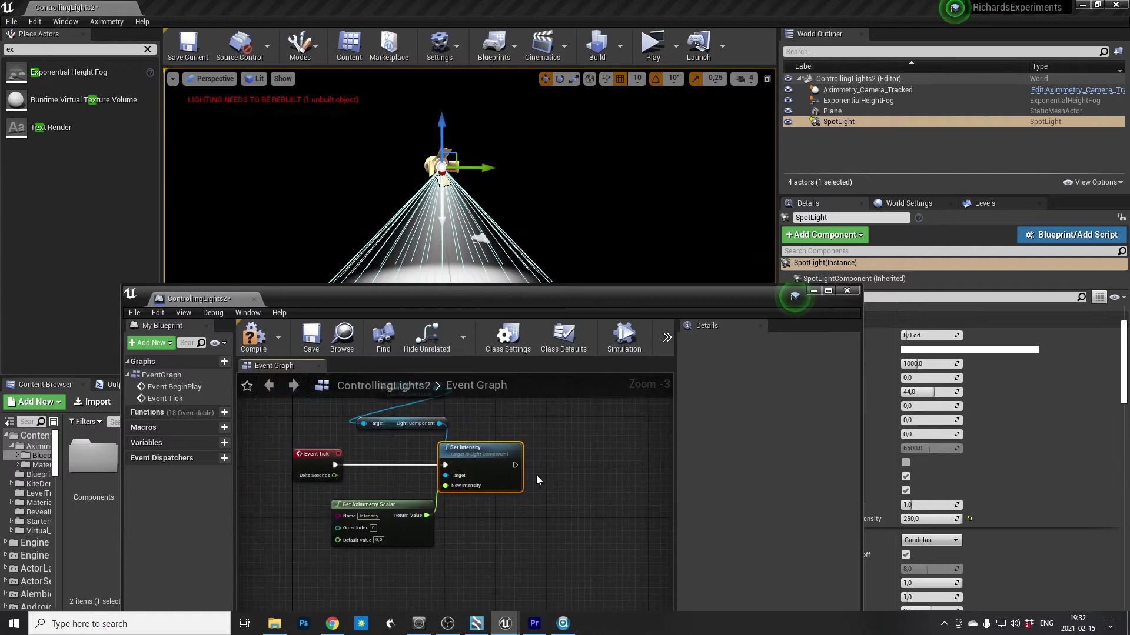
# - Create a Set Light Color (LightComponent) node from the SpotLight reference and chain it after Set Intensity
pyautogui.moveTo(584, 421); pyautogui.dragTo(528, 447, button='right')
pyautogui.moveTo(381, 414); pyautogui.dragTo(496, 453)
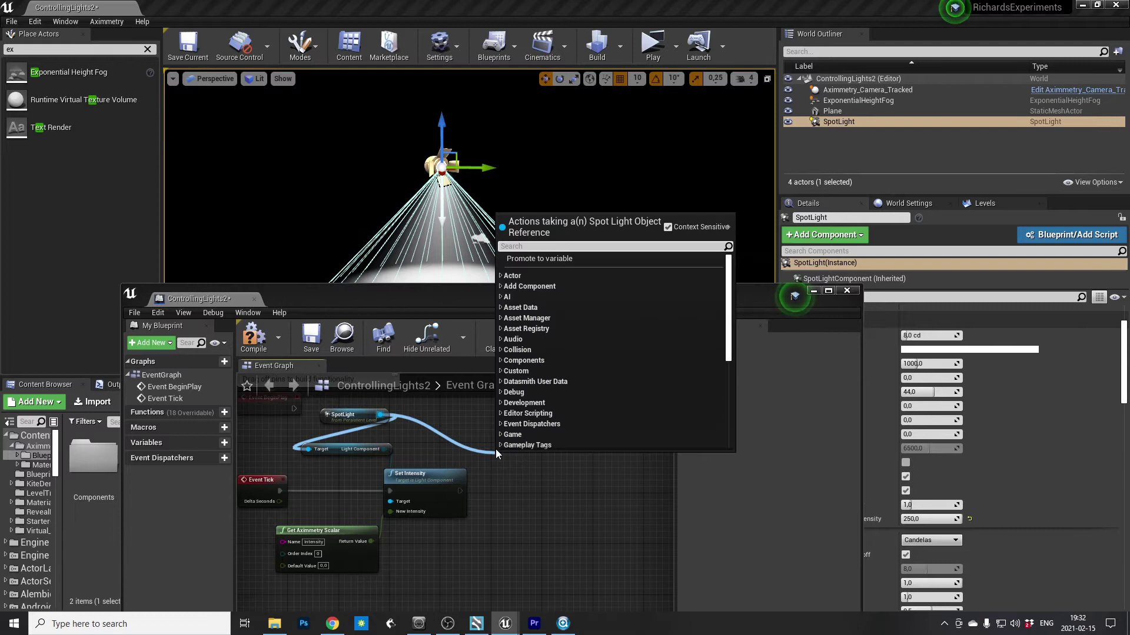
pyautogui.write('set color')
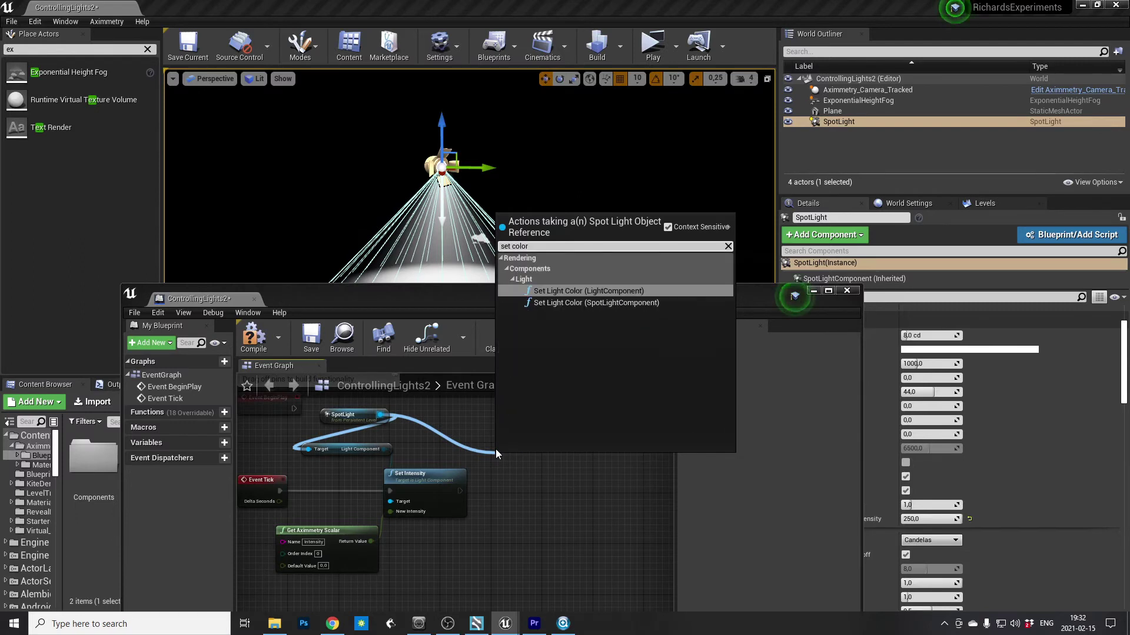
pyautogui.click(620, 291)
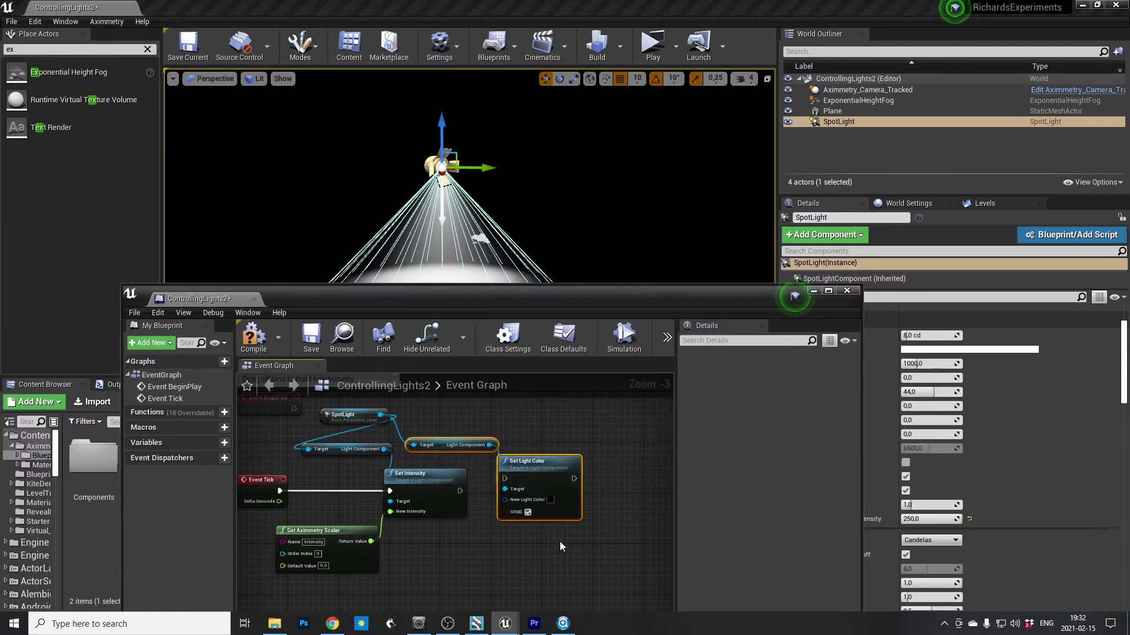
pyautogui.moveTo(460, 491); pyautogui.dragTo(579, 481)
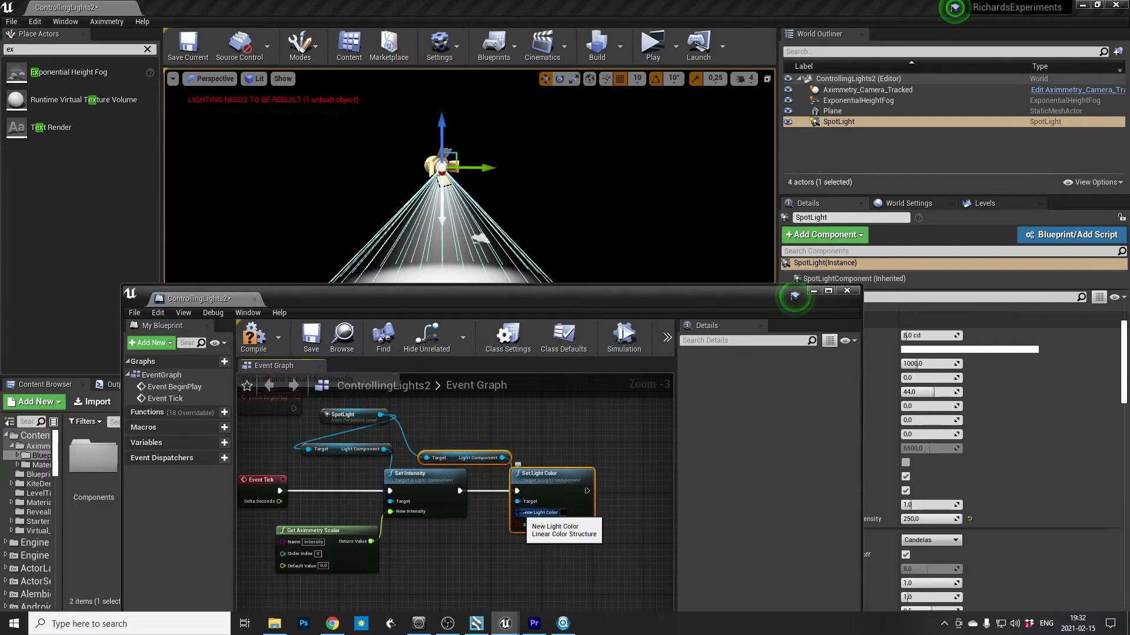
# - Feed New Light Color from a Get Aximmetry Color node placed below the Set Intensity and Set Light Color nodes
pyautogui.moveTo(518, 513); pyautogui.dragTo(465, 546)
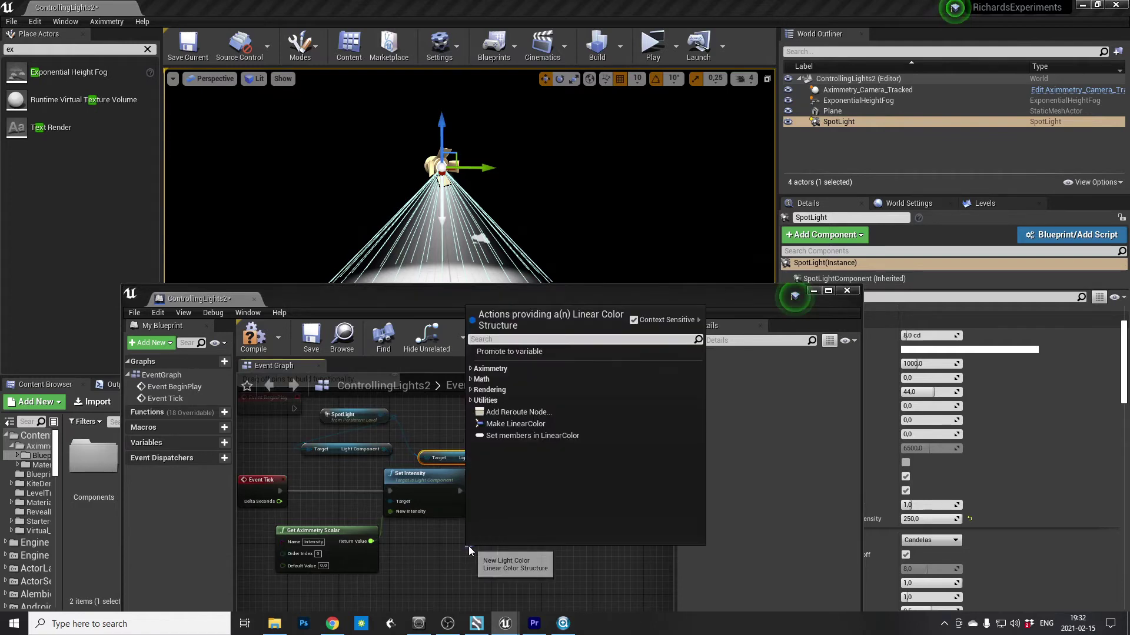
pyautogui.write('aximmetry color')
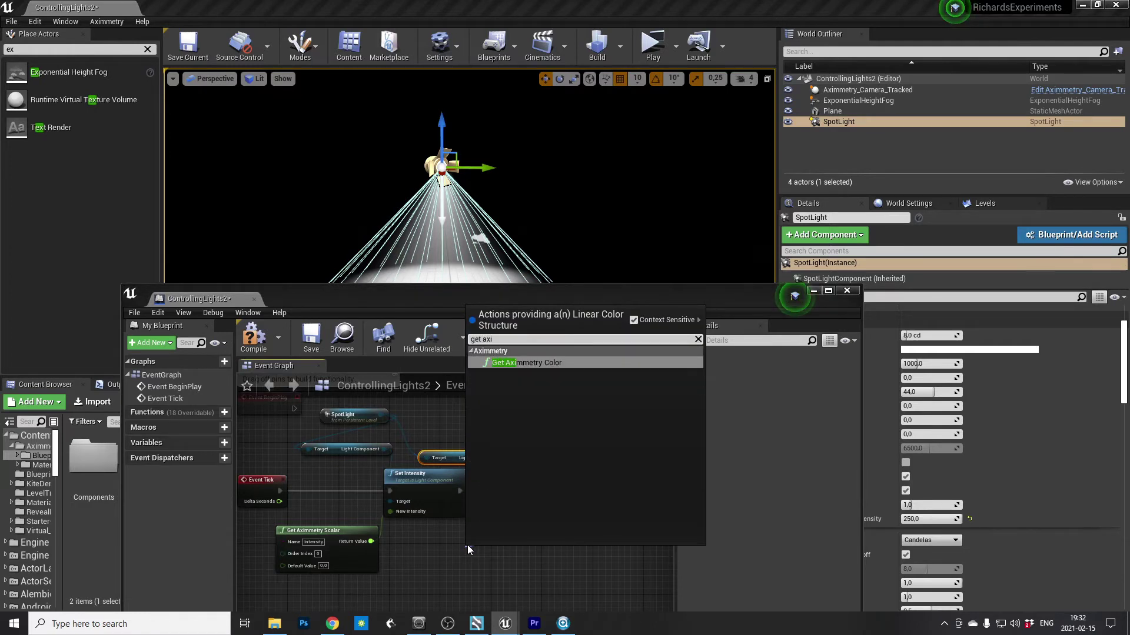
pyautogui.press('Return')
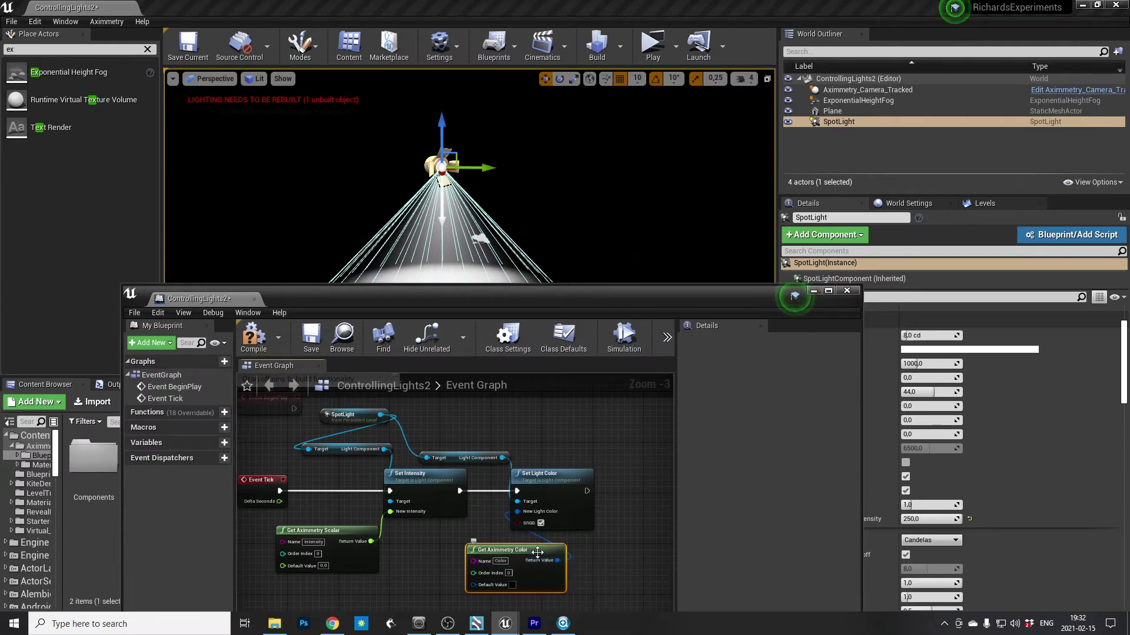
pyautogui.moveTo(486, 555); pyautogui.dragTo(447, 555)
# - Compile and save the level blueprint, and start the level's standalone preview
pyautogui.click(253, 341)
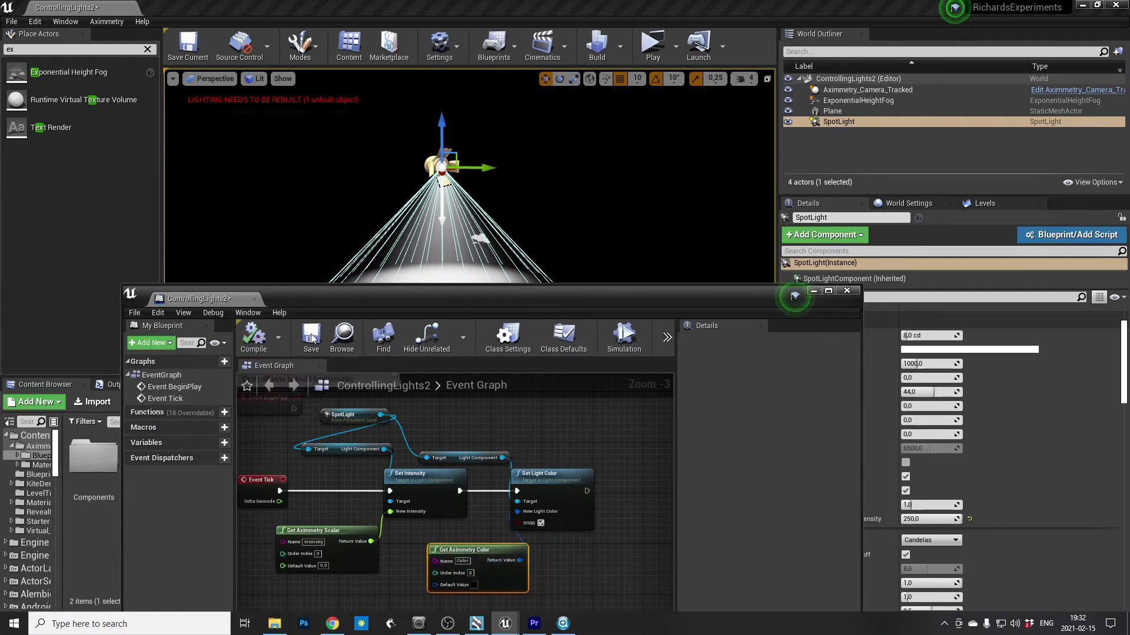
pyautogui.click(311, 335)
pyautogui.click(651, 47)
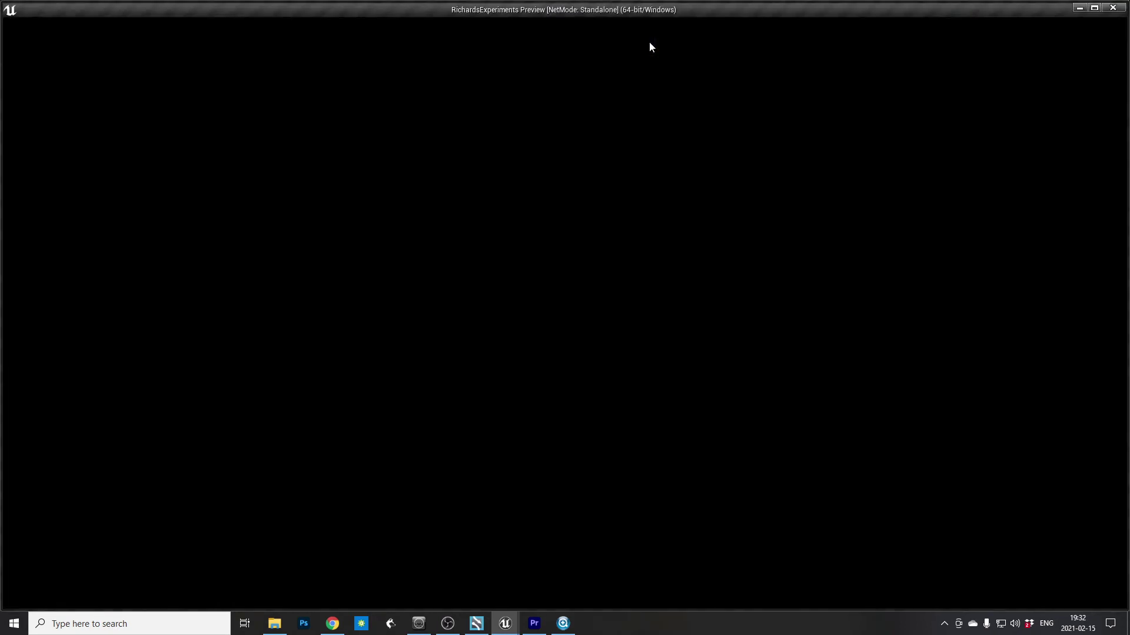
# - Switch to Aximmetry and reimport the RichardsExperiments Unreal project so its module gets the Intensity and Color pins
pyautogui.click(478, 622)
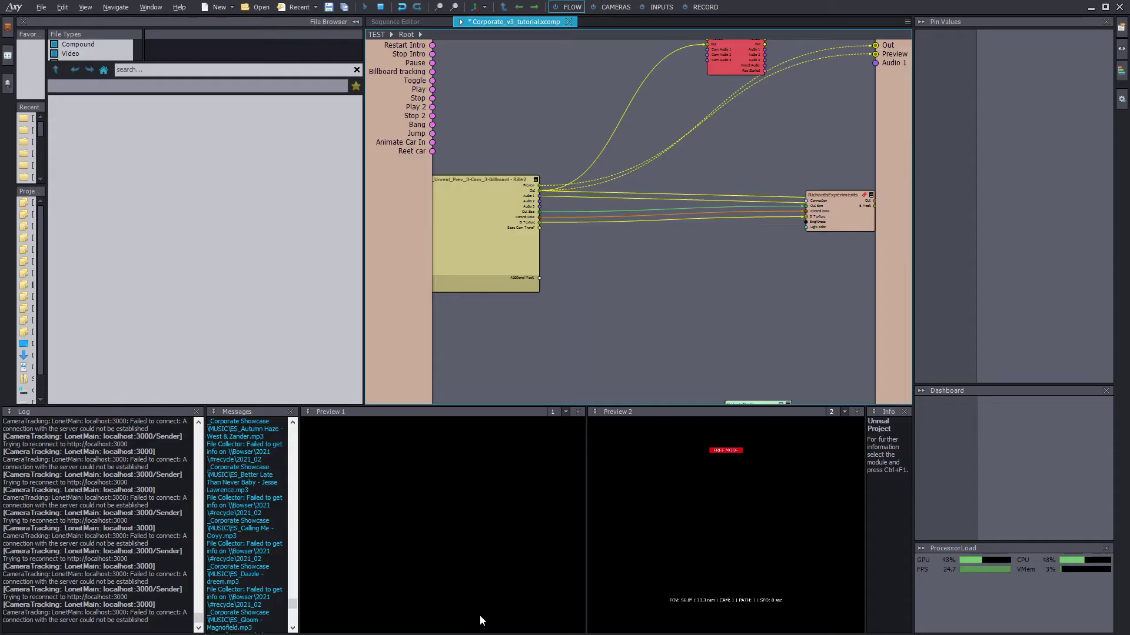
pyautogui.click(868, 200)
pyautogui.rightClick(829, 255)
pyautogui.click(785, 246)
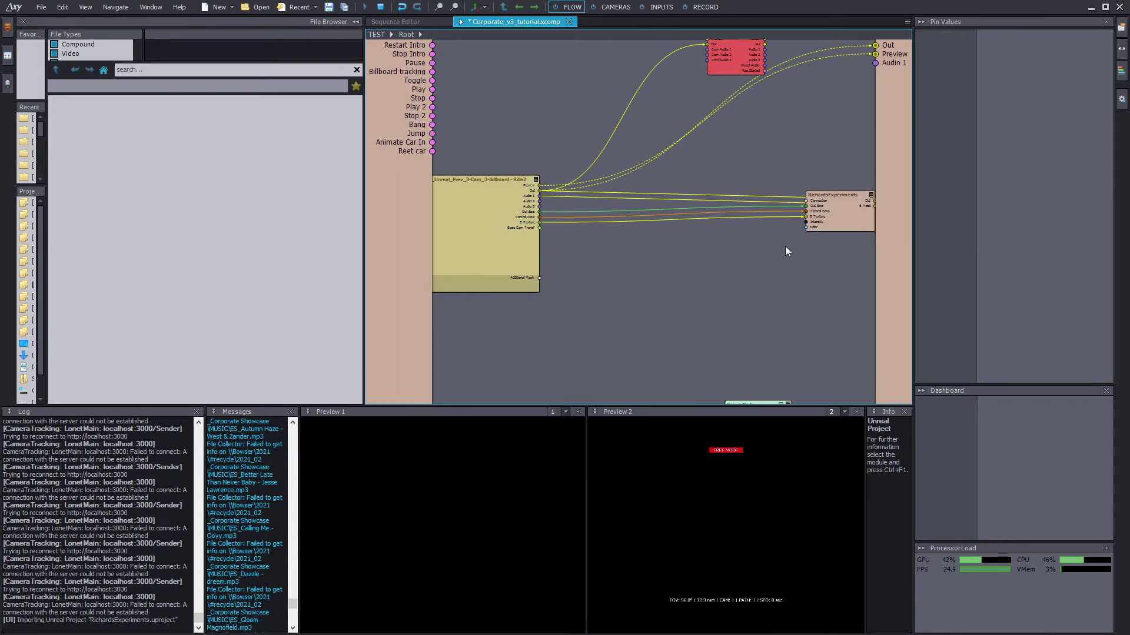
# - Set the RichardsExperiments module's Intensity to 10
pyautogui.scroll(4, 842, 253)
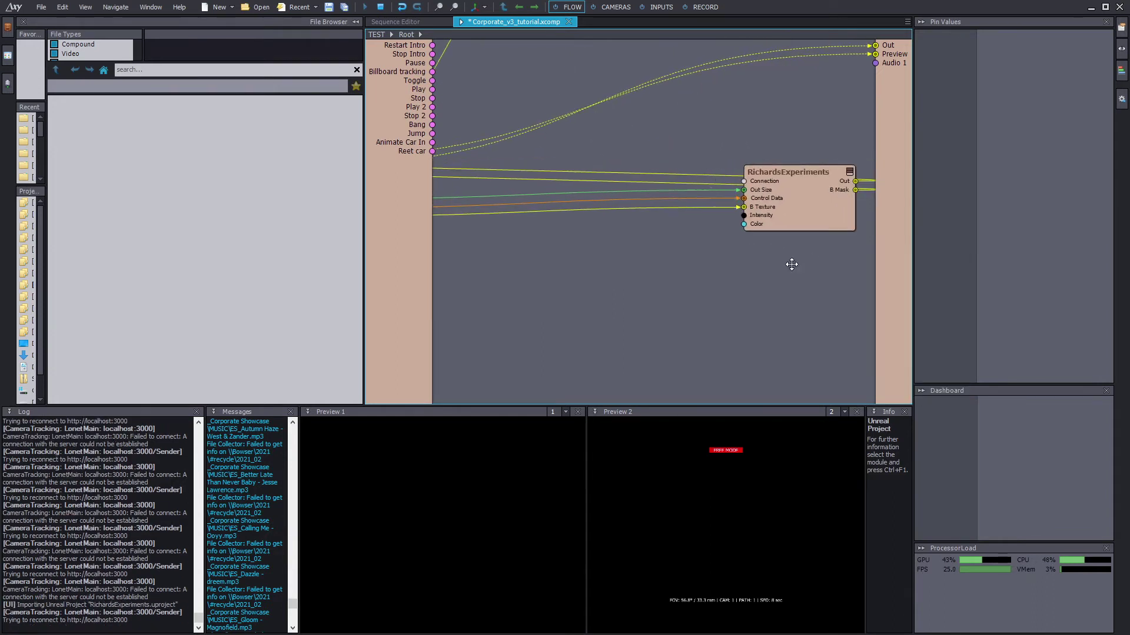
pyautogui.click(761, 204)
pyautogui.click(995, 140)
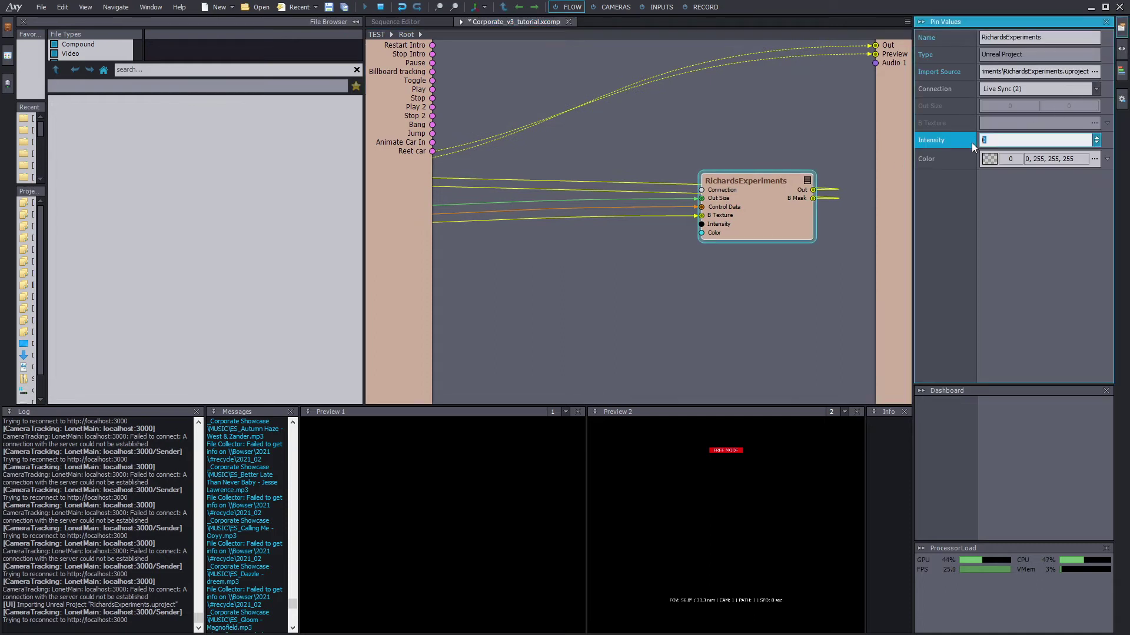
pyautogui.write('10')
pyautogui.press('Return')
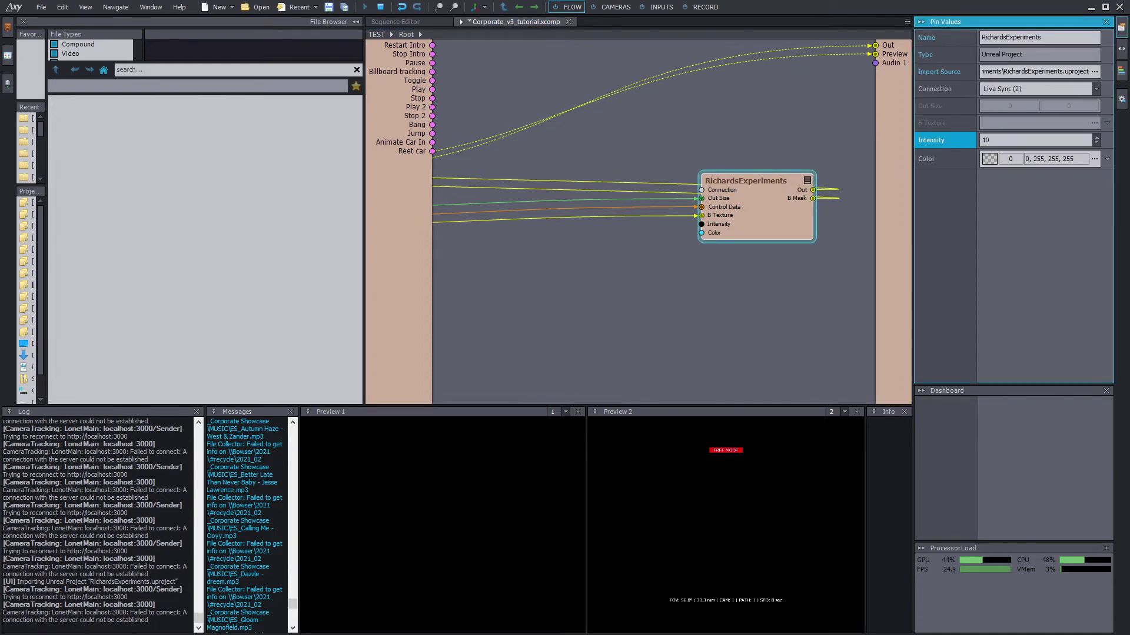
pyautogui.click(424, 554)
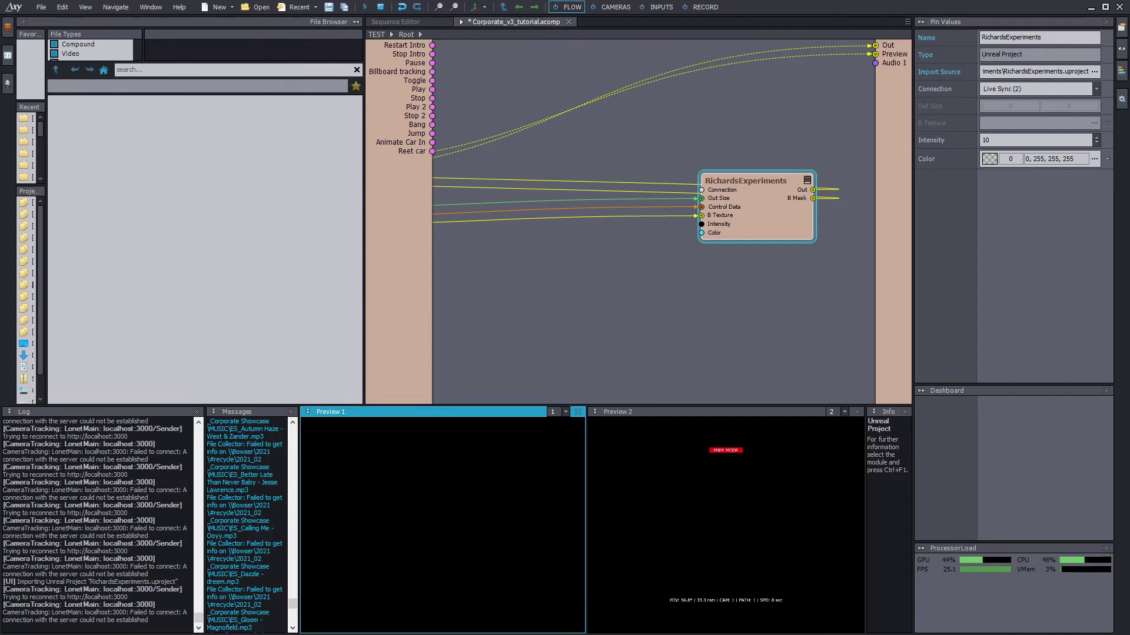
# - Set the RichardsExperiments module's Color to pure red, FF0000, with HDR 1
pyautogui.click(881, 209)
pyautogui.click(744, 232)
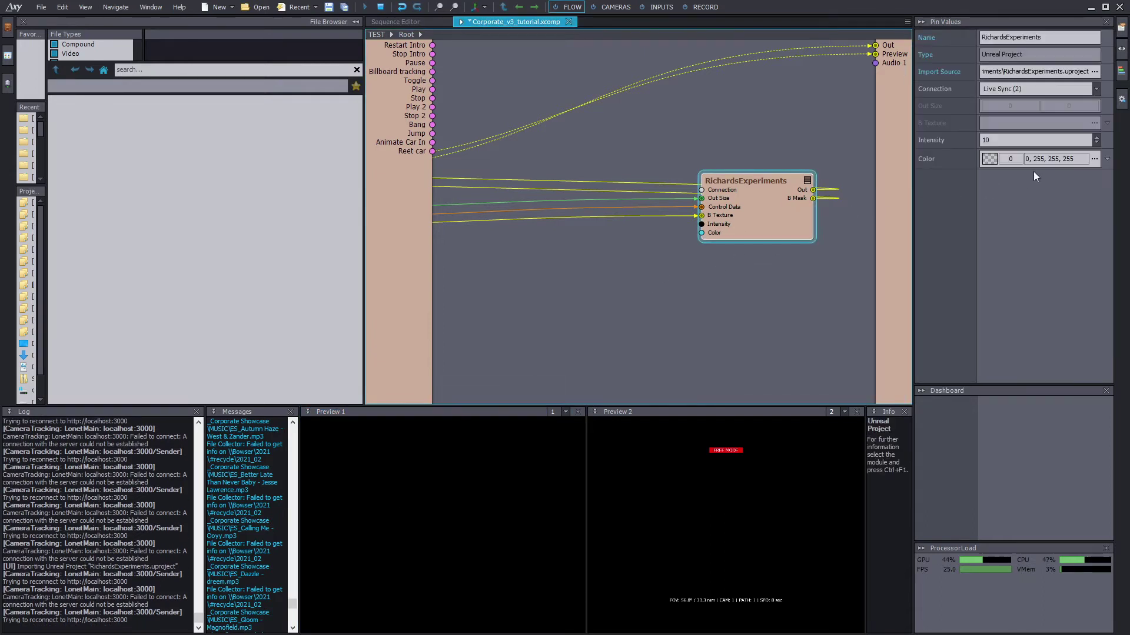
pyautogui.doubleClick(1050, 159)
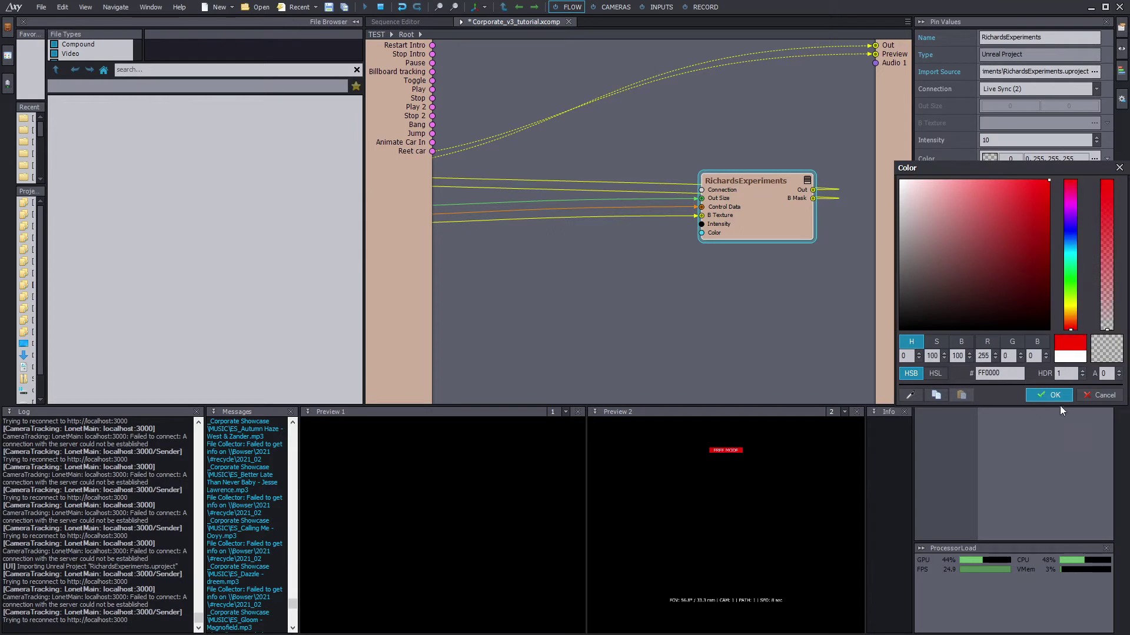
pyautogui.click(1053, 397)
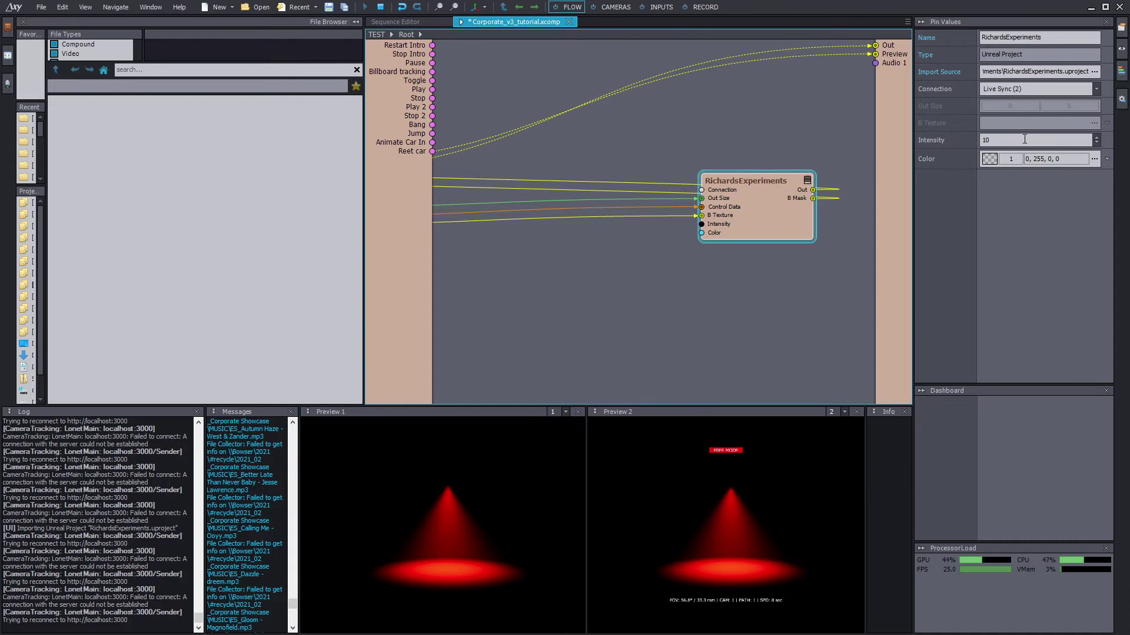
# - Lower the module's Intensity to 4.7 and change its Color to a pinkish red of 241, 9, 42
pyautogui.moveTo(931, 140); pyautogui.dragTo(925, 165)
pyautogui.click(992, 159)
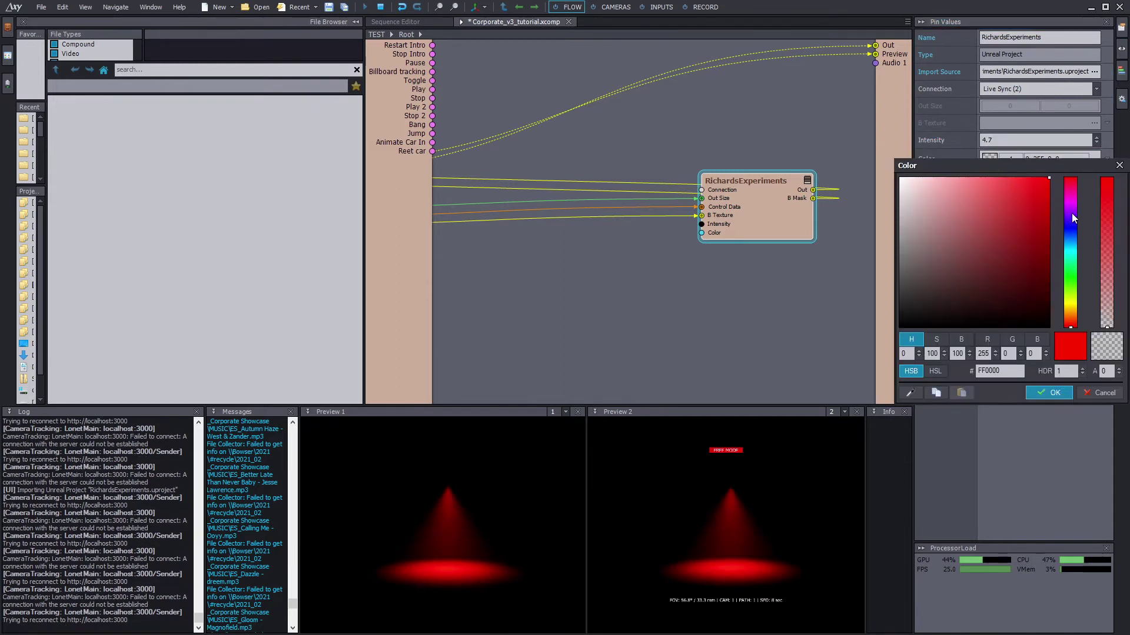
pyautogui.moveTo(1071, 213); pyautogui.dragTo(1044, 189)
pyautogui.click(1048, 392)
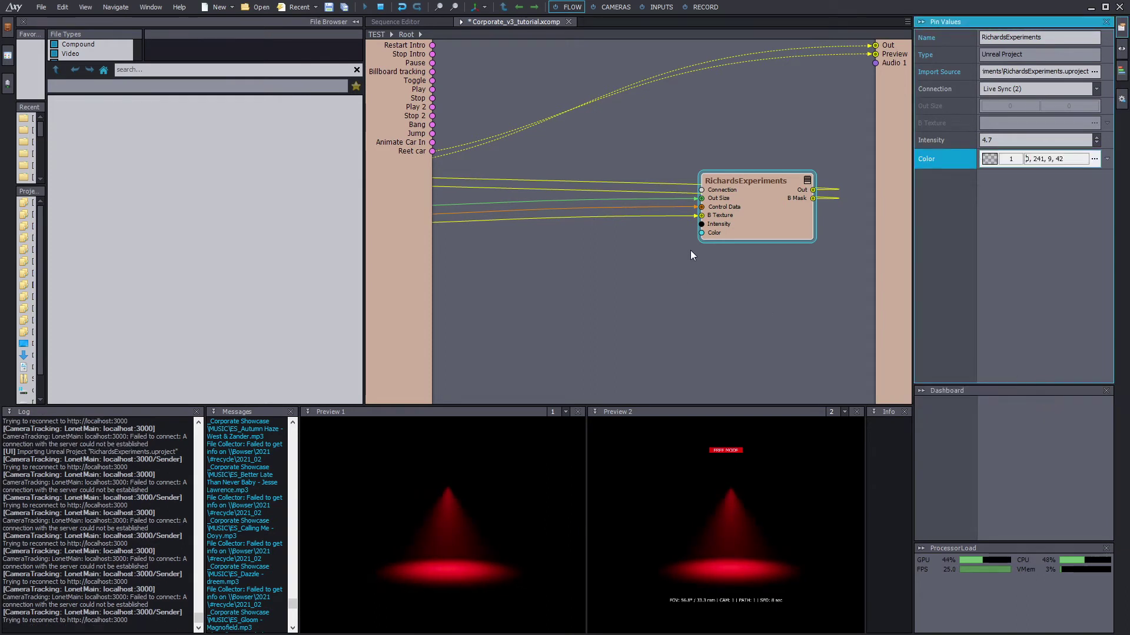
# - Insert a Sequencer module in the flow, in the free area before the RichardsExperiments module
pyautogui.click(755, 259)
pyautogui.moveTo(772, 233); pyautogui.dragTo(785, 224)
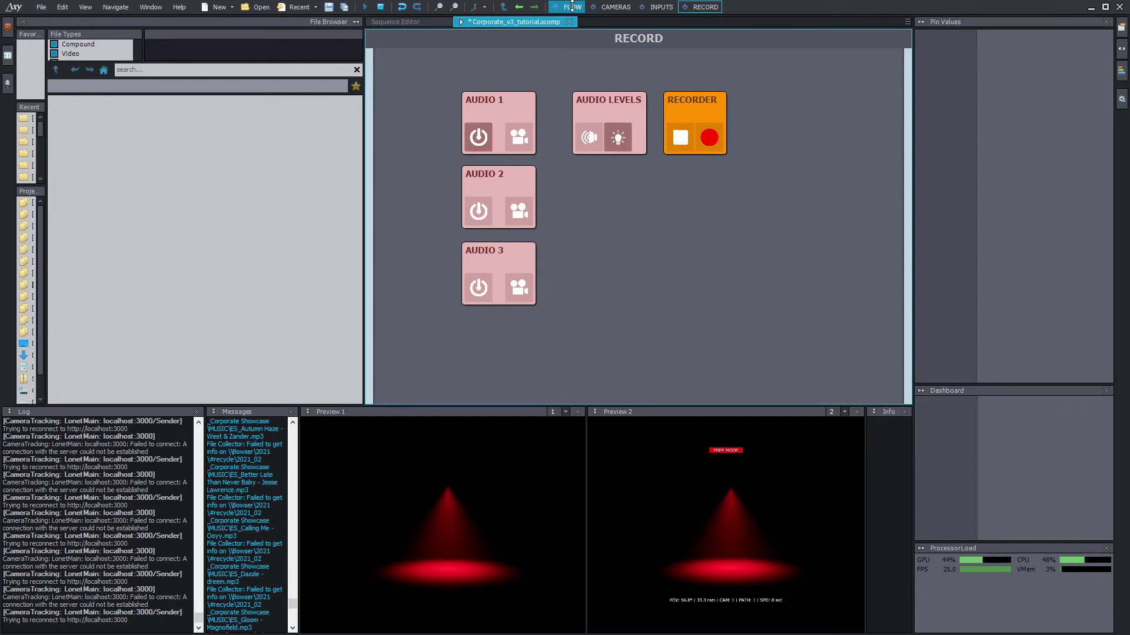
pyautogui.click(573, 6)
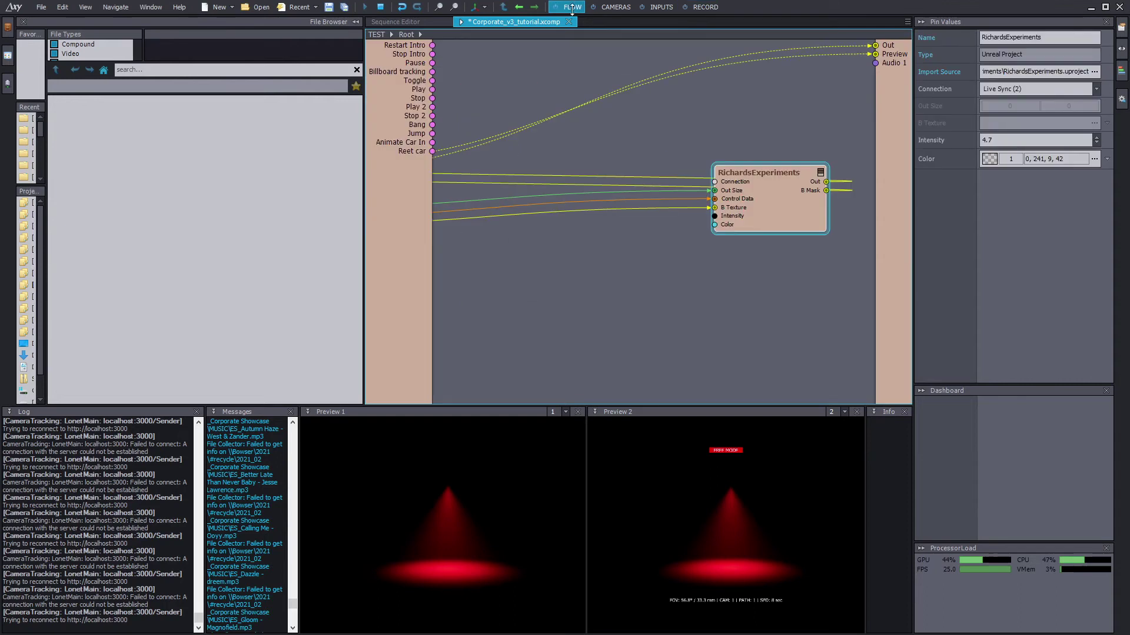
pyautogui.rightClick(767, 281)
pyautogui.click(651, 289)
pyautogui.scroll(-2, 720, 252)
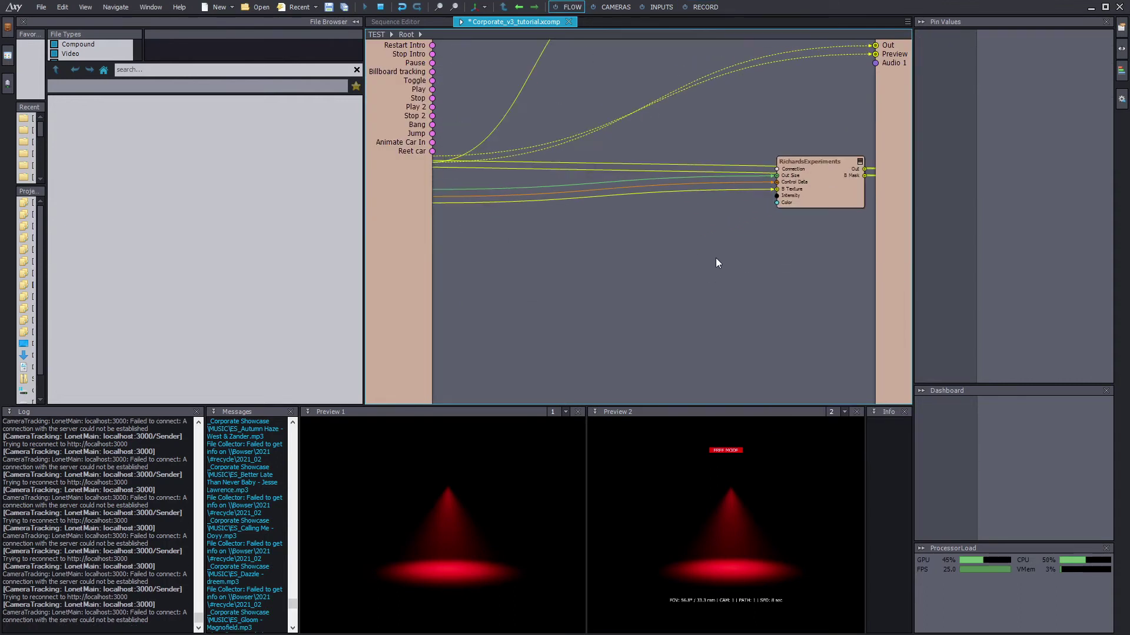
pyautogui.rightClick(598, 253)
pyautogui.click(649, 256)
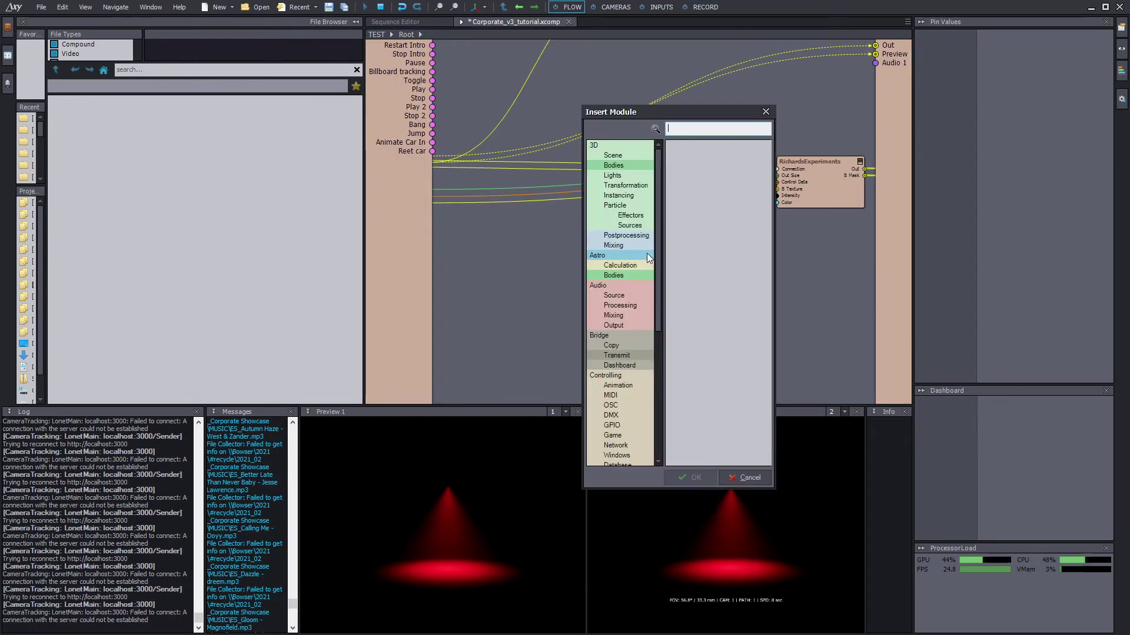
pyautogui.write('seque')
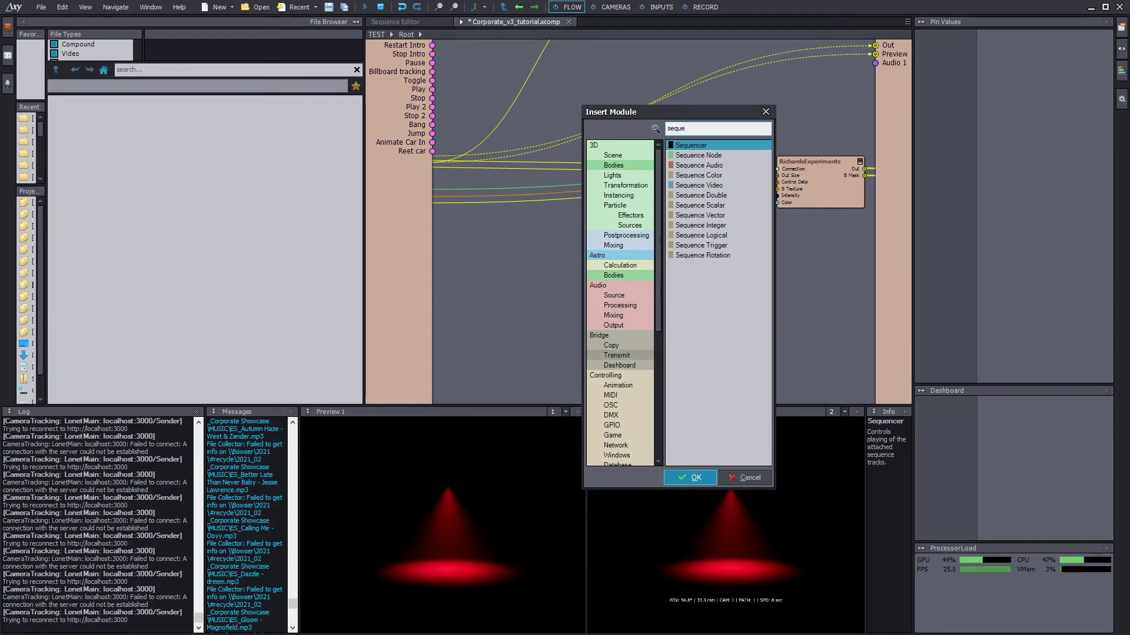
pyautogui.press('Return')
pyautogui.moveTo(641, 253); pyautogui.dragTo(557, 253)
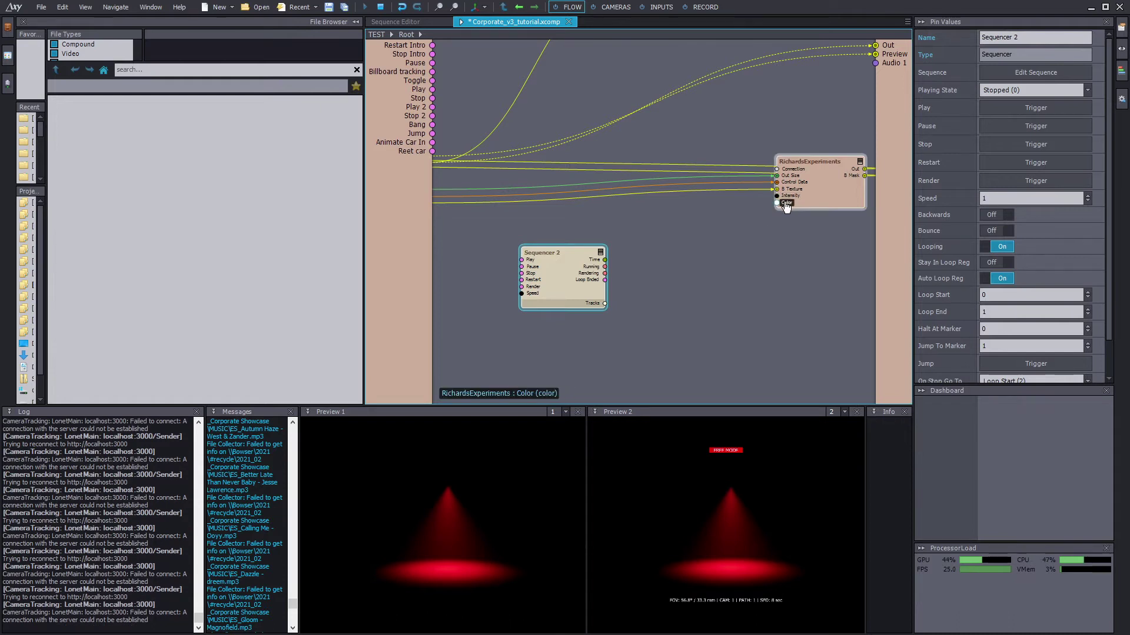
# - Insert a Sequence Color module, feed it from the Sequencer's Tracks and connect its output to RichardsExperiments' Color pin
pyautogui.rightClick(676, 269)
pyautogui.click(714, 274)
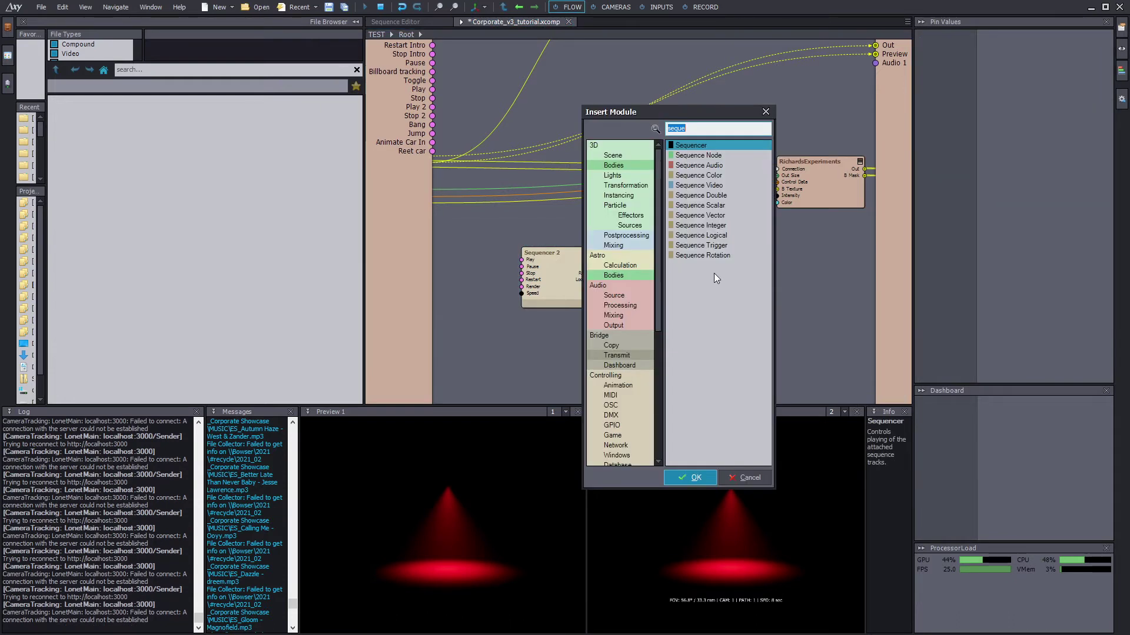
pyautogui.doubleClick(714, 174)
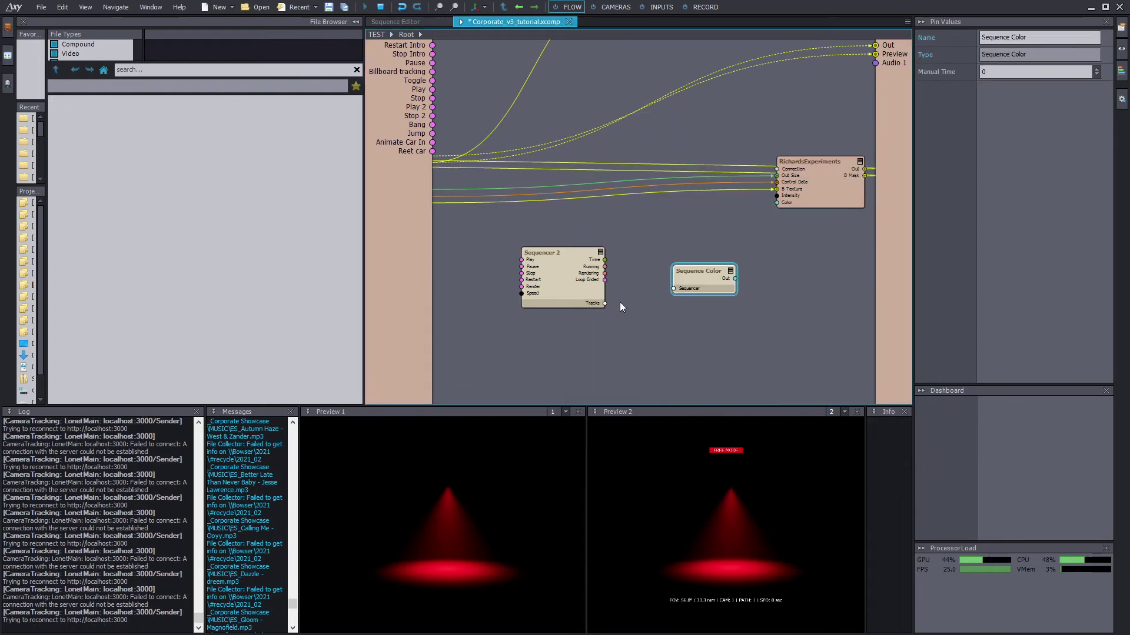
pyautogui.moveTo(604, 303); pyautogui.dragTo(778, 203)
pyautogui.moveTo(690, 280); pyautogui.dragTo(689, 286)
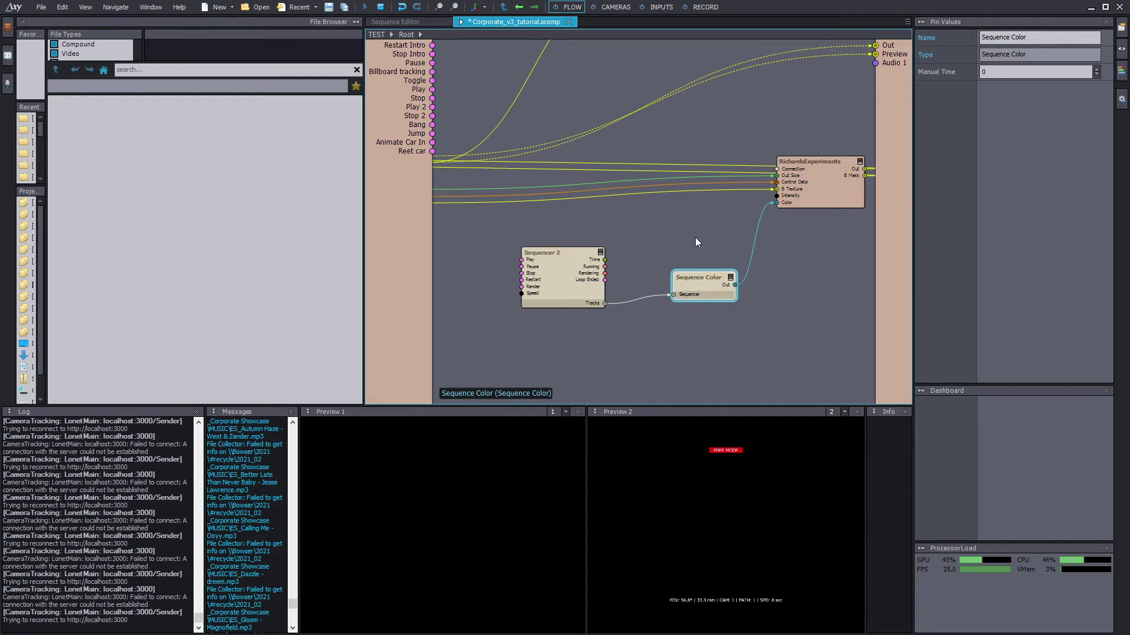
# - Open the new Sequencer's sequence for editing and enlarge the Sequence Color track's height
pyautogui.doubleClick(577, 257)
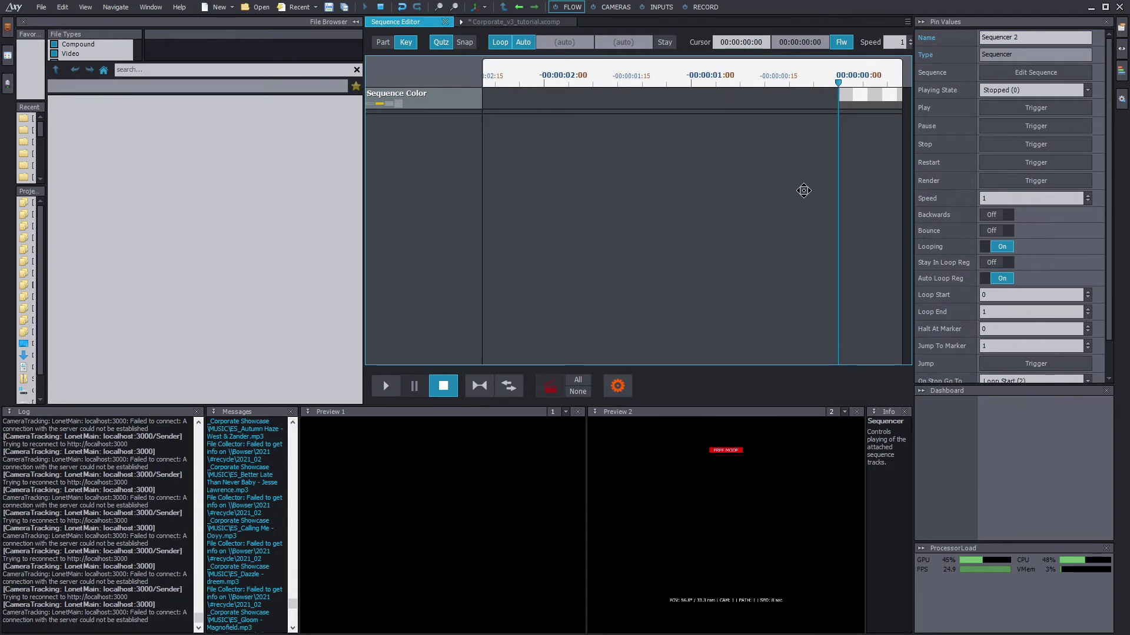
pyautogui.moveTo(802, 189); pyautogui.dragTo(621, 200, button='right')
pyautogui.moveTo(452, 112); pyautogui.dragTo(465, 259)
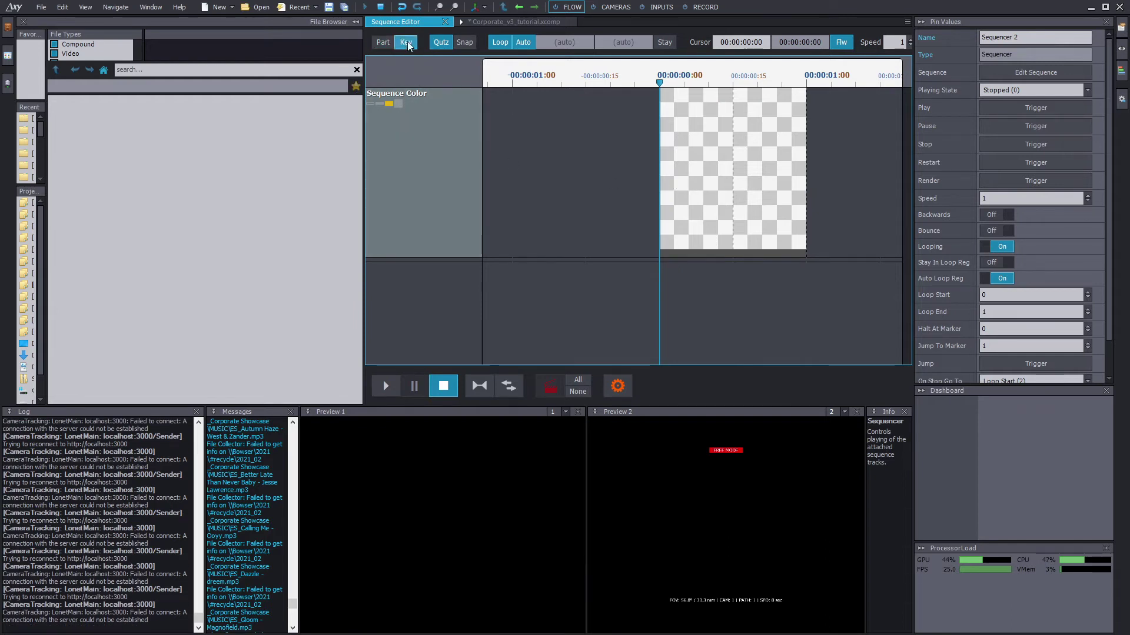
pyautogui.click(693, 167)
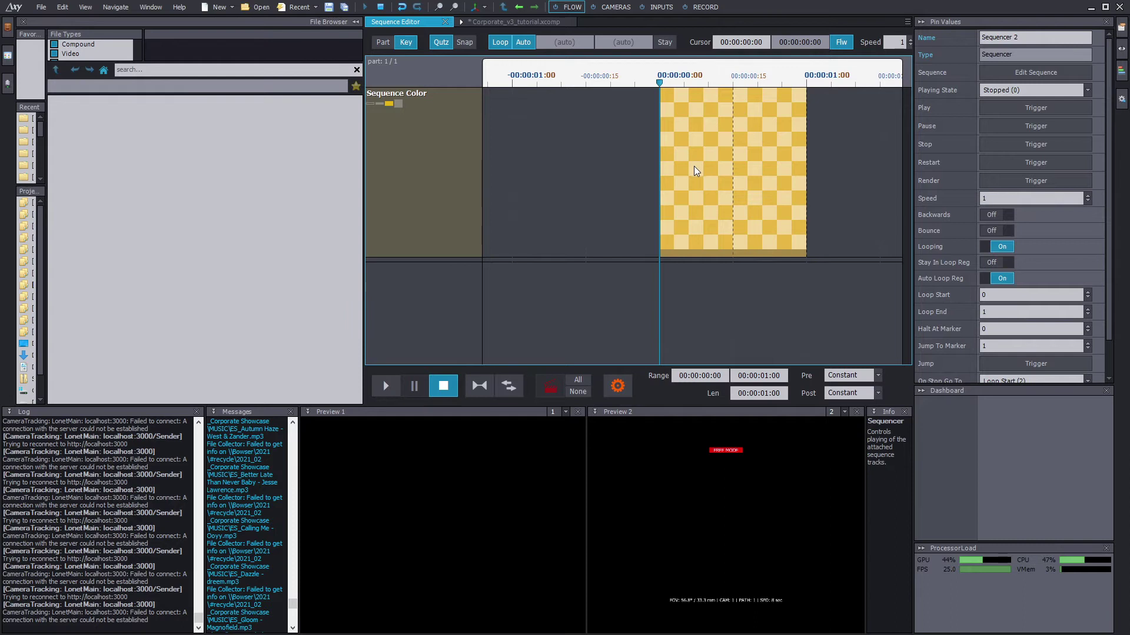
pyautogui.click(692, 311)
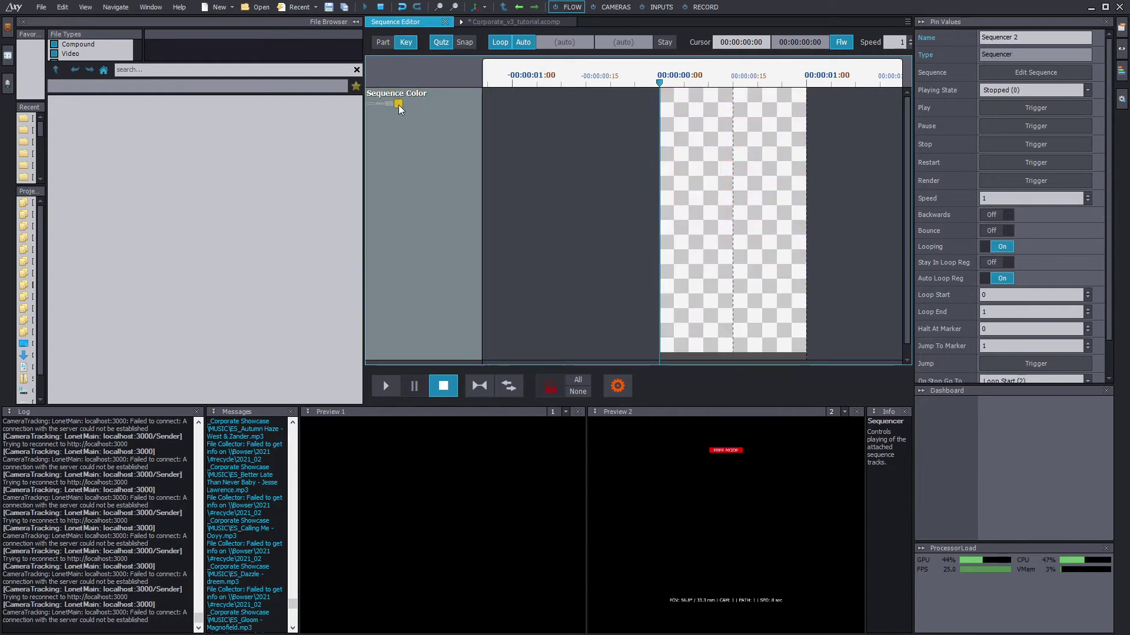
pyautogui.click(683, 198)
pyautogui.click(702, 301)
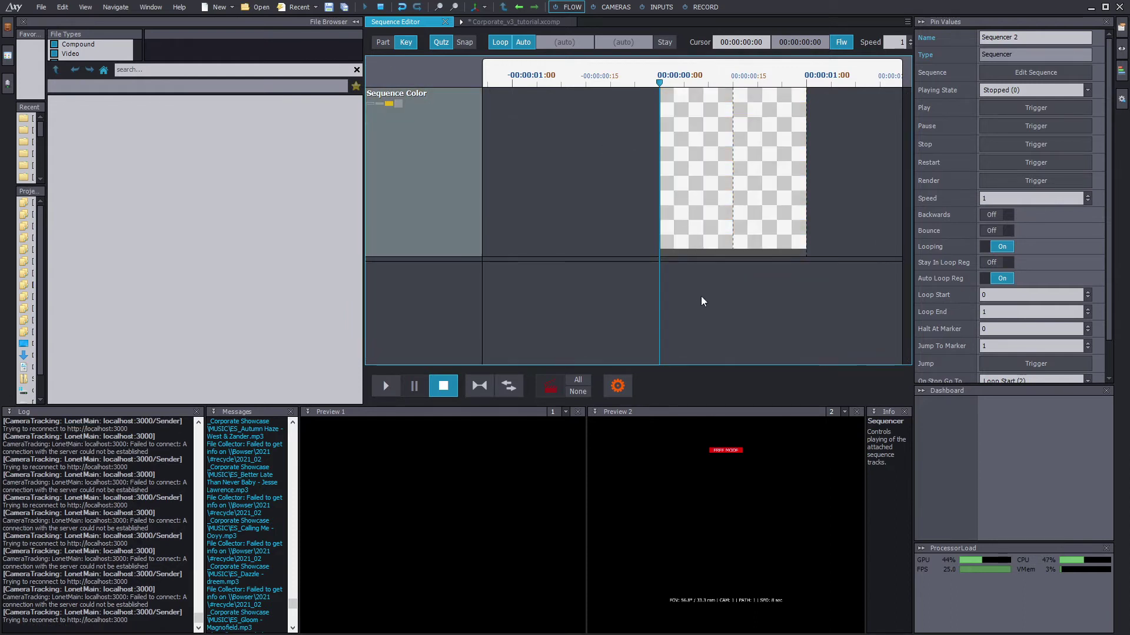
pyautogui.click(676, 205)
pyautogui.click(703, 263)
# - Add a key to the Sequence Color track at 00:00:00:01 and set its color to red, 255, 0, 0
pyautogui.doubleClick(683, 194)
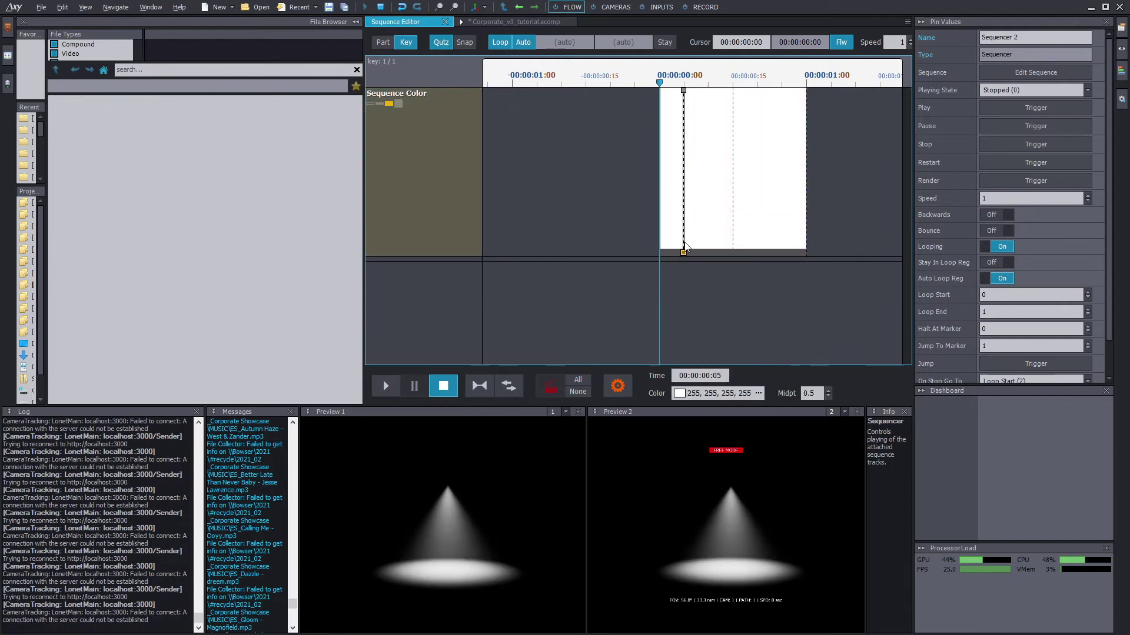
pyautogui.moveTo(683, 252)
pyautogui.mouseDown()
pyautogui.moveTo(661, 247)
pyautogui.moveTo(673, 194)
pyautogui.moveTo(663, 253)
pyautogui.mouseUp()
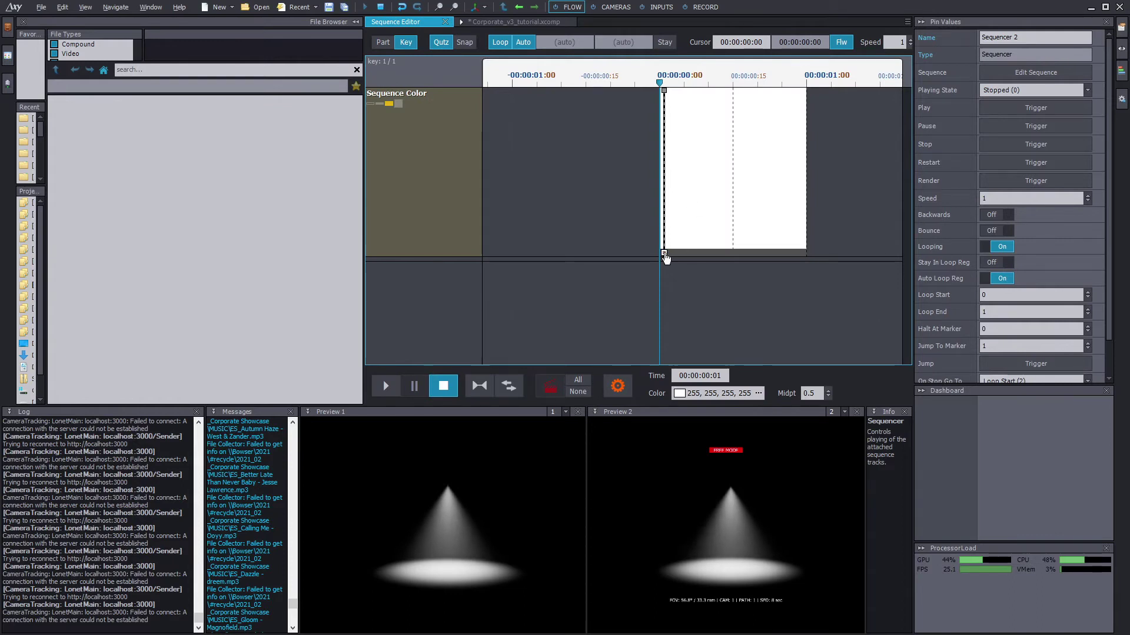
pyautogui.doubleClick(666, 94)
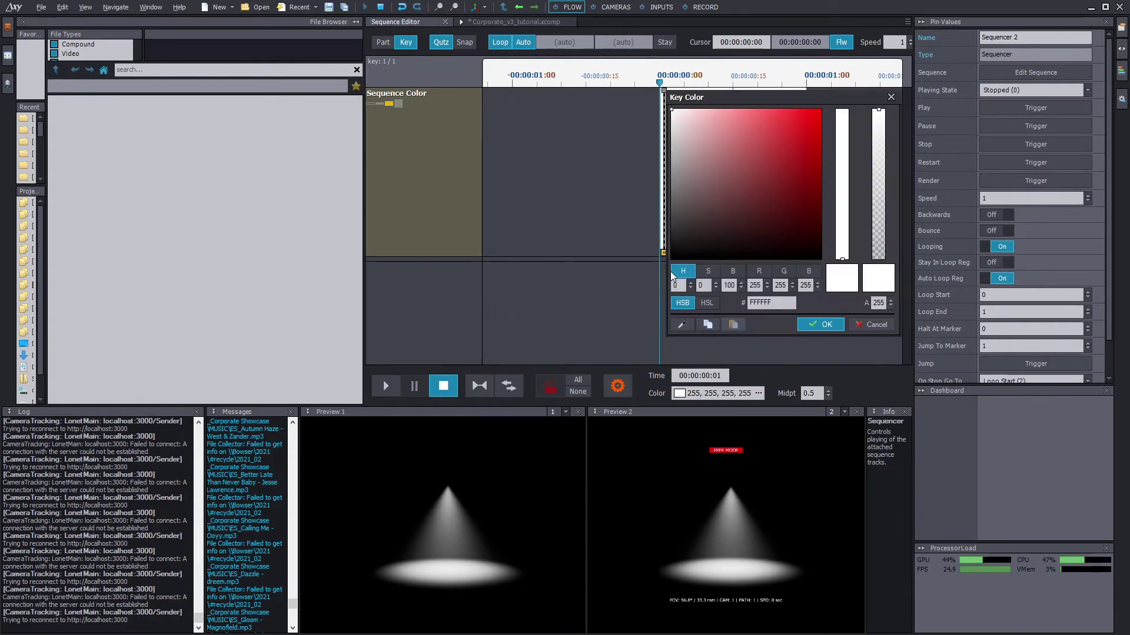
pyautogui.moveTo(747, 97); pyautogui.dragTo(678, 130)
pyautogui.moveTo(653, 194); pyautogui.dragTo(761, 144)
pyautogui.click(754, 357)
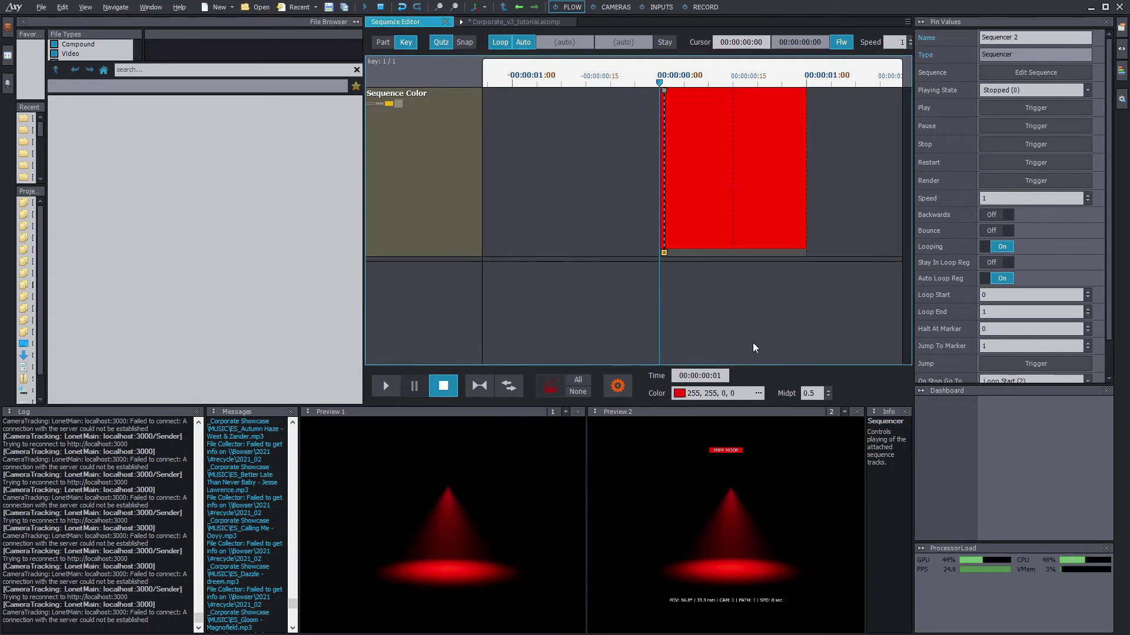
pyautogui.press('Escape')
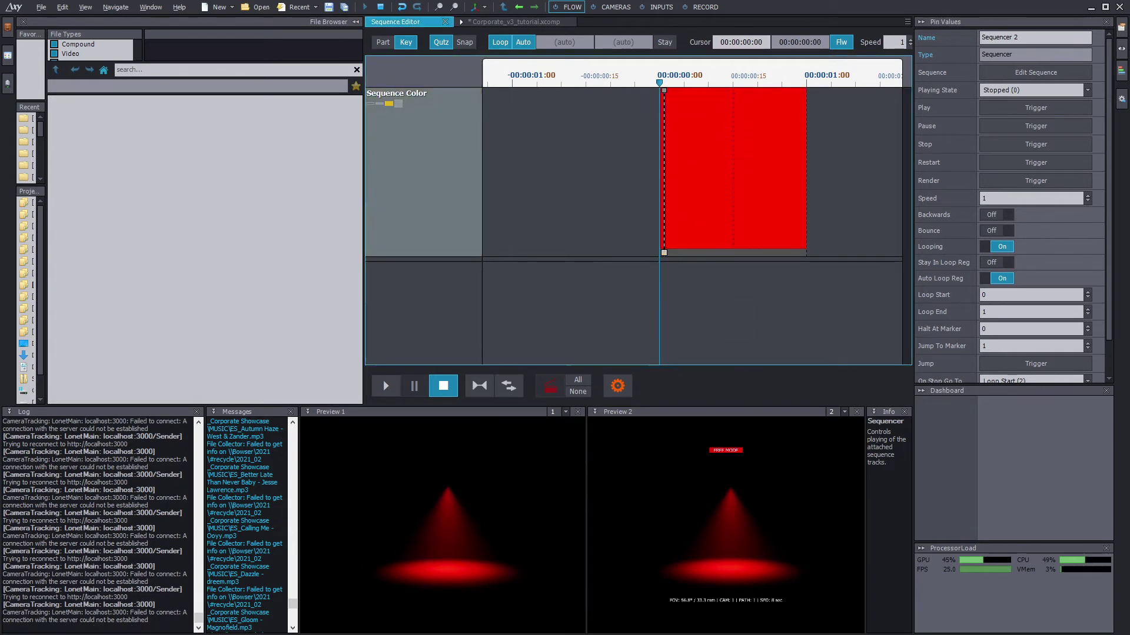
# - Add a second color key at 00:00:00:15, set it to blue 0, 17, 255, and play the sequence to preview the change
pyautogui.click(733, 177)
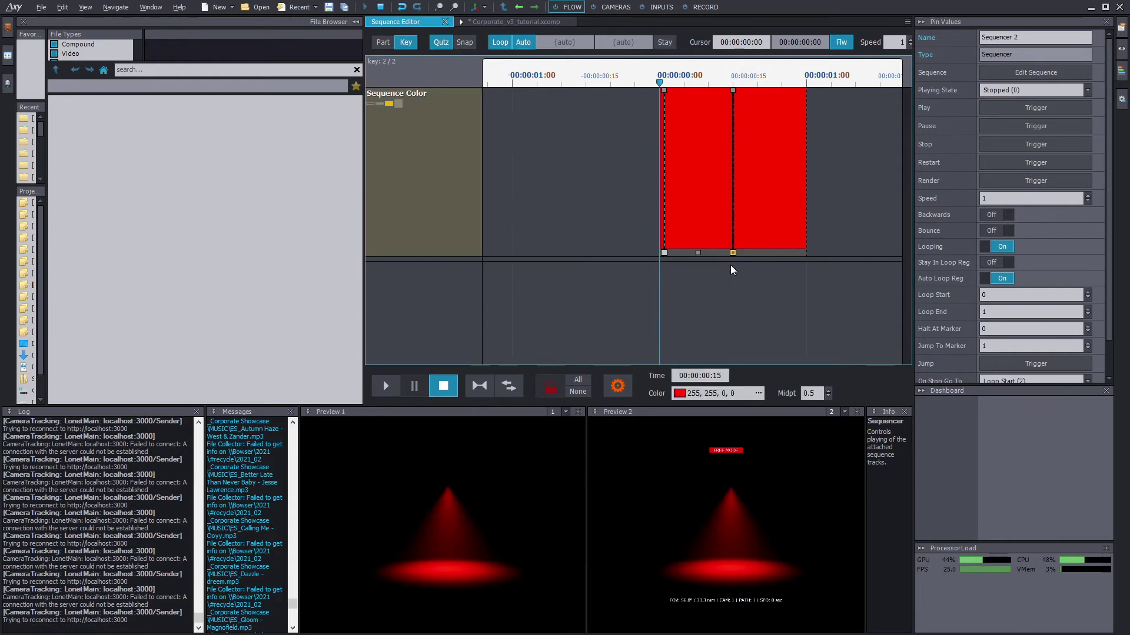
pyautogui.doubleClick(733, 94)
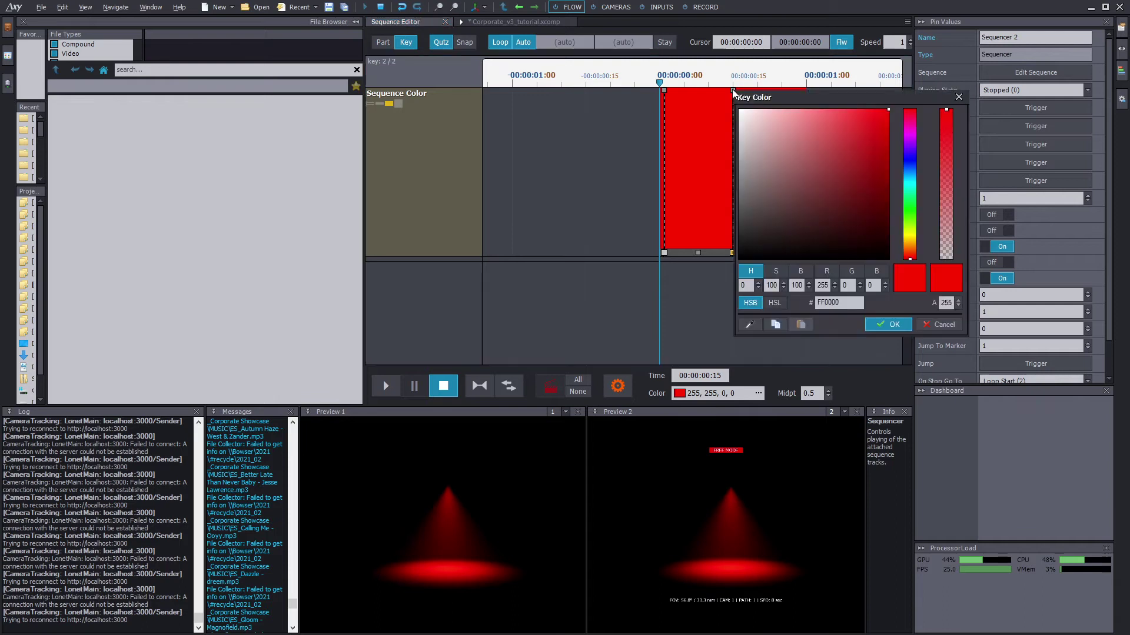
pyautogui.click(909, 155)
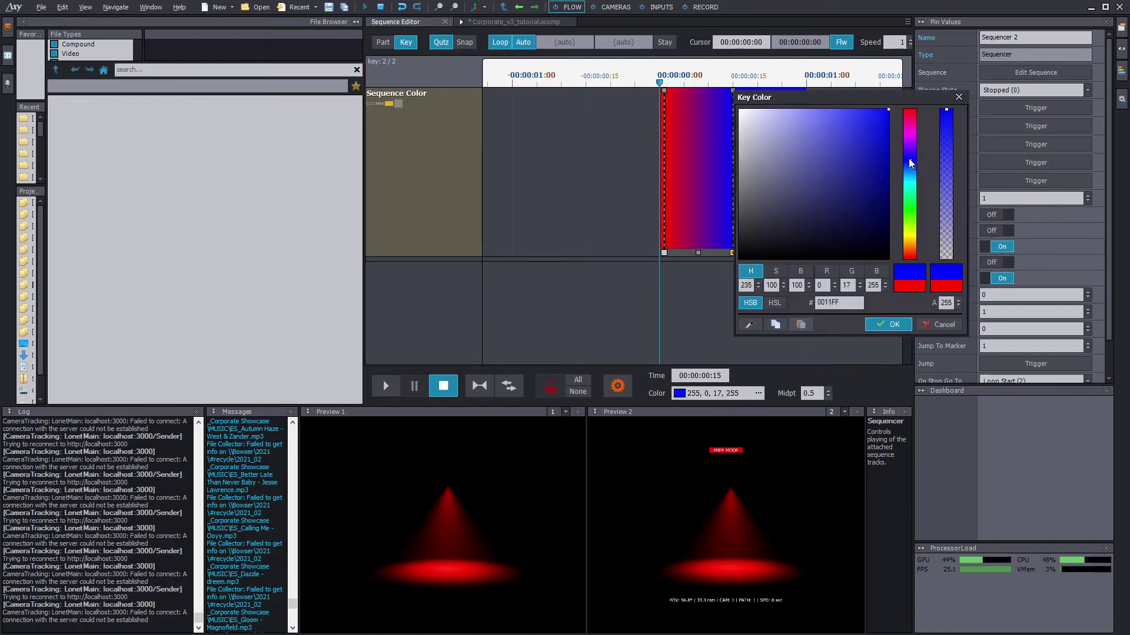
pyautogui.click(890, 324)
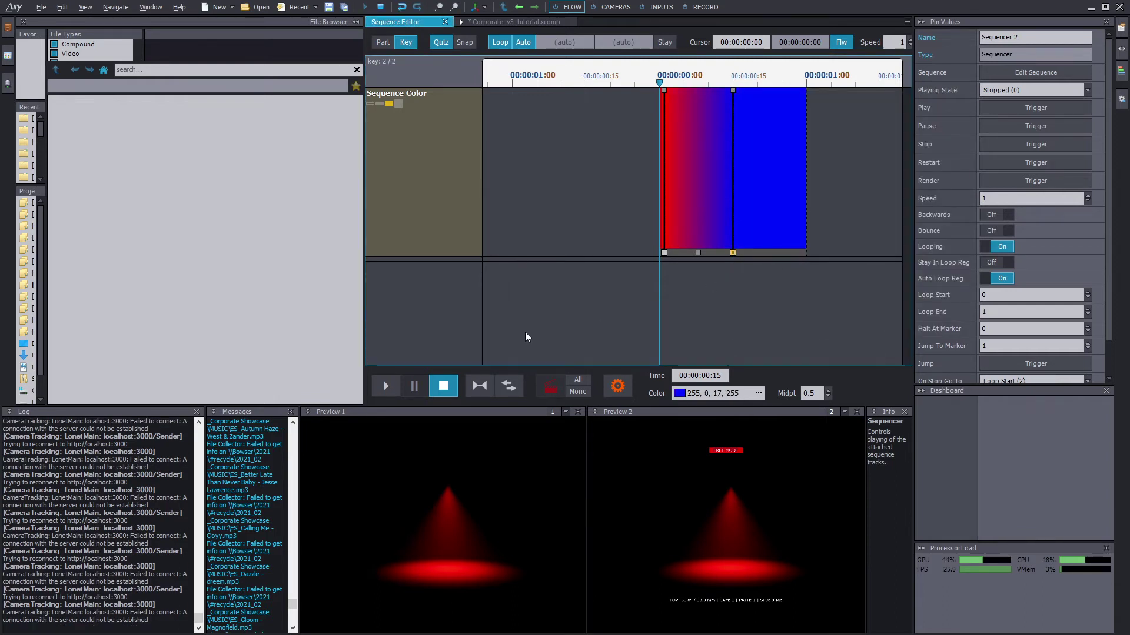
pyautogui.click(395, 395)
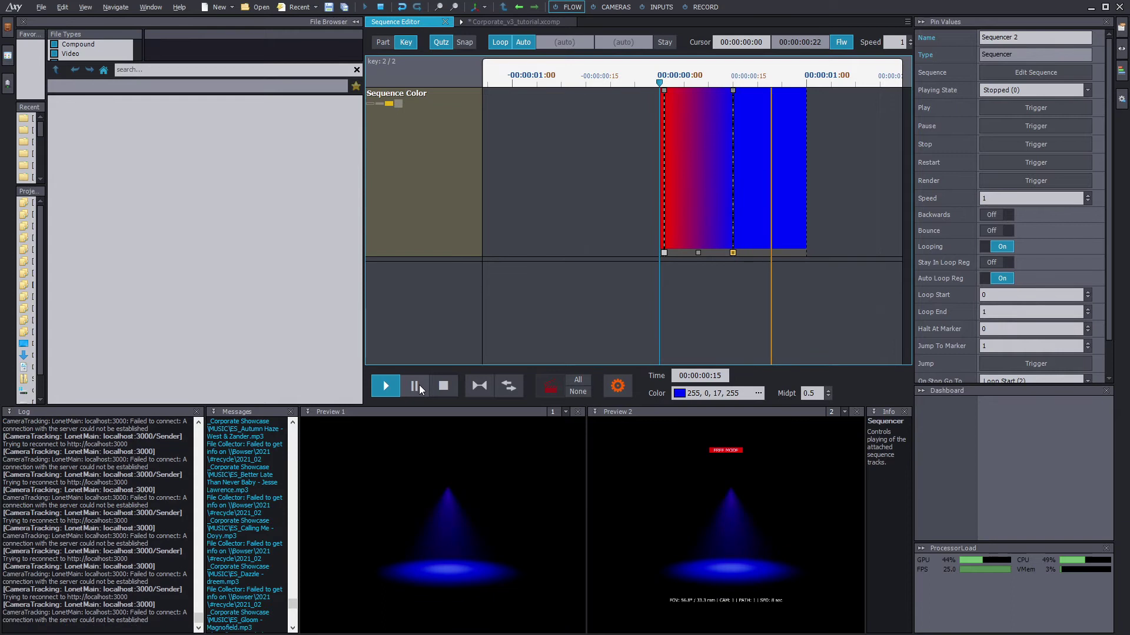
pyautogui.click(441, 387)
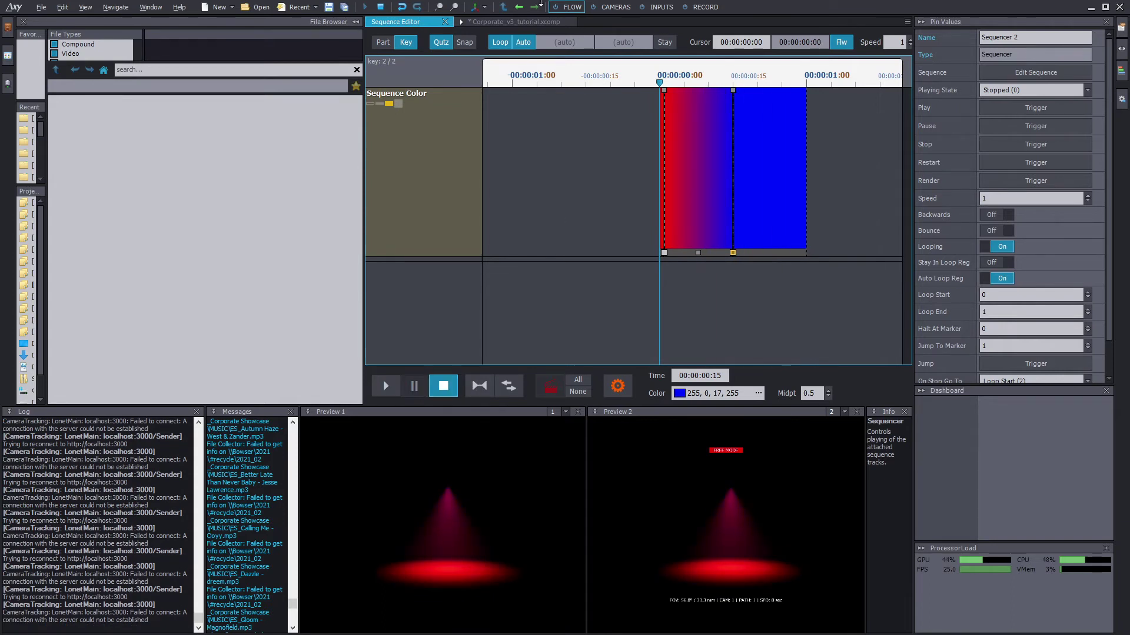
# - Extend the end of the Sequence Color part to about 00:00:02:29
pyautogui.click(380, 45)
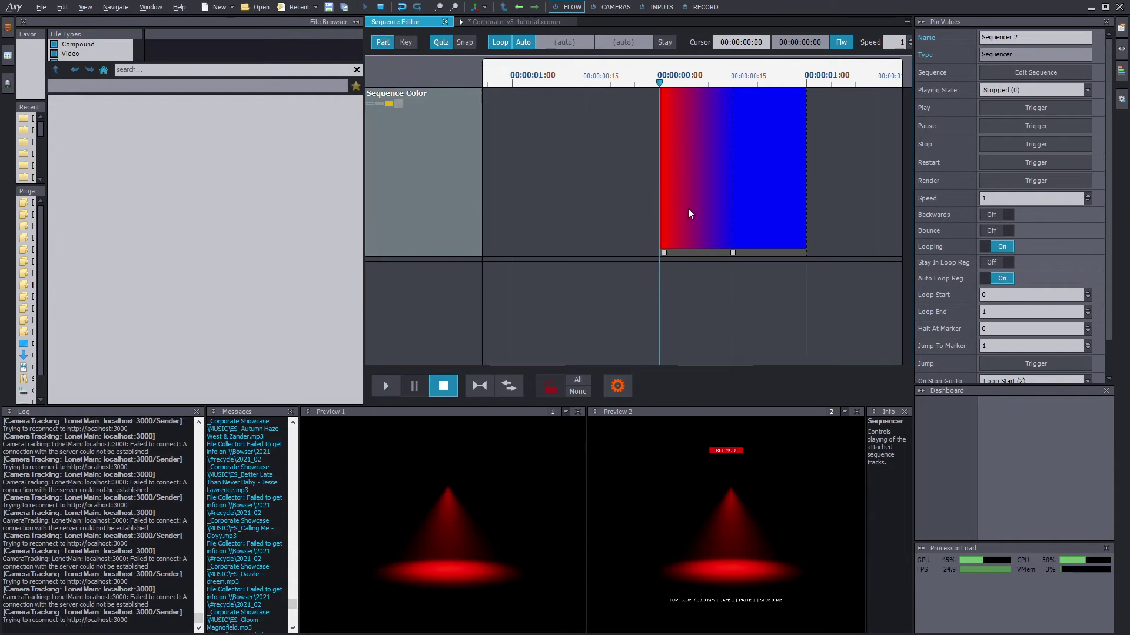
pyautogui.moveTo(808, 193); pyautogui.dragTo(919, 202)
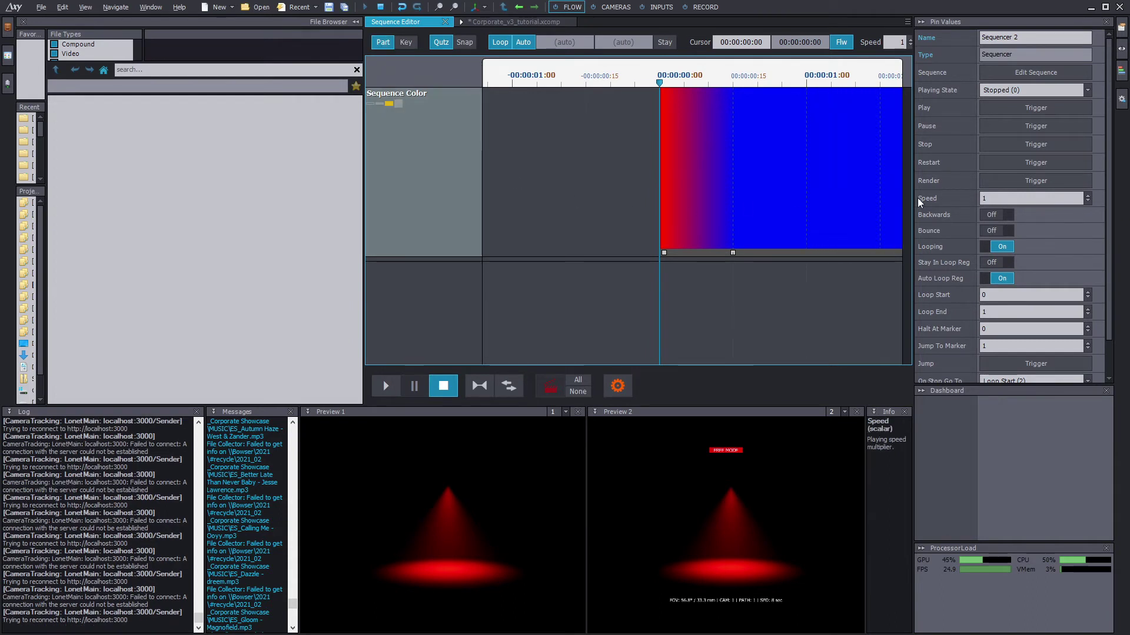
pyautogui.moveTo(815, 282); pyautogui.dragTo(653, 278, button='middle')
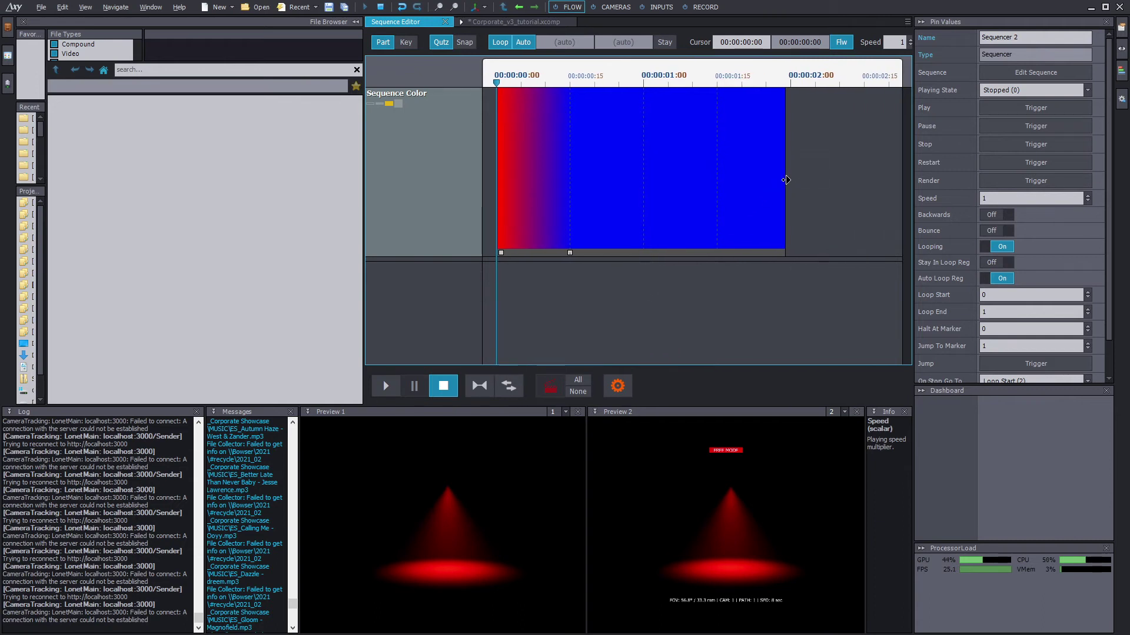
pyautogui.moveTo(786, 180); pyautogui.dragTo(888, 180)
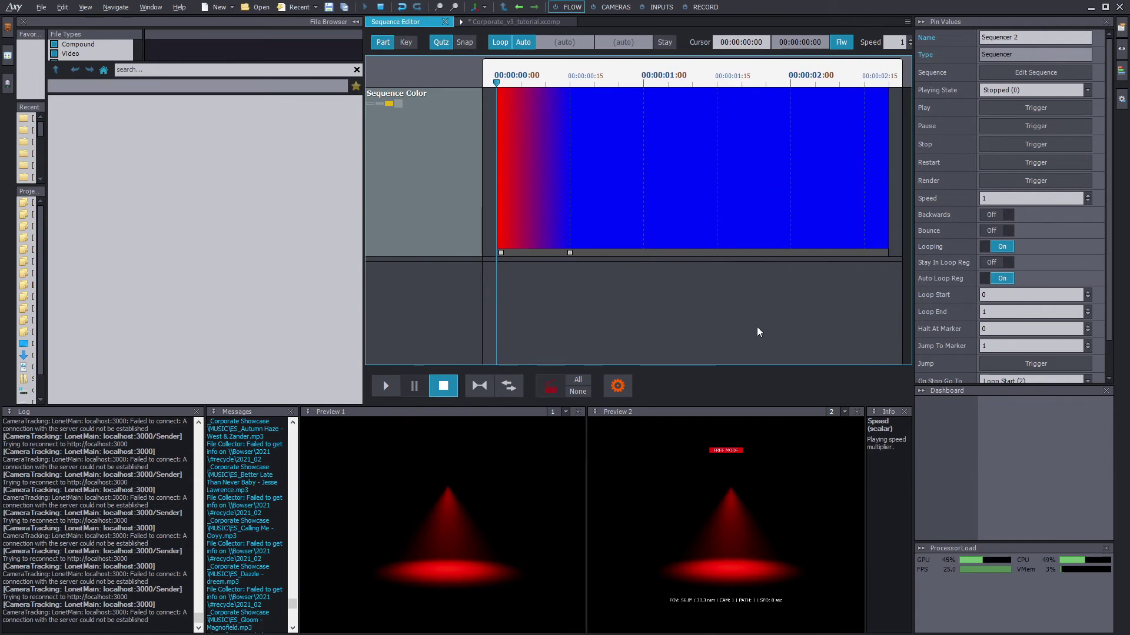
pyautogui.hscroll(1, 762, 310)
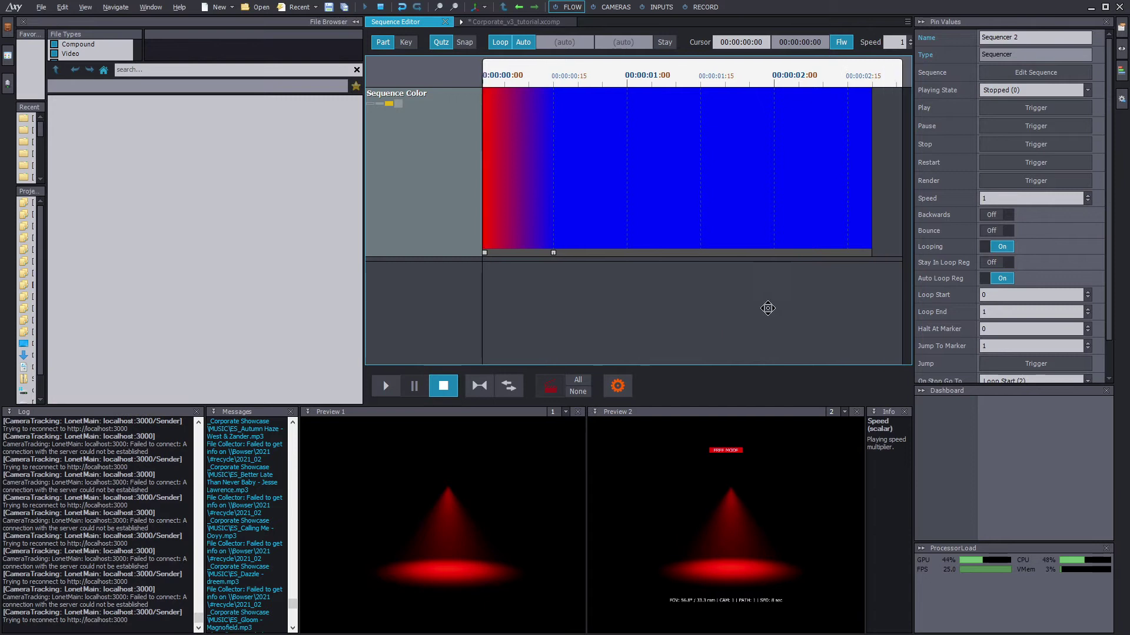
pyautogui.moveTo(858, 200); pyautogui.dragTo(904, 195)
pyautogui.hscroll(-1, 677, 306)
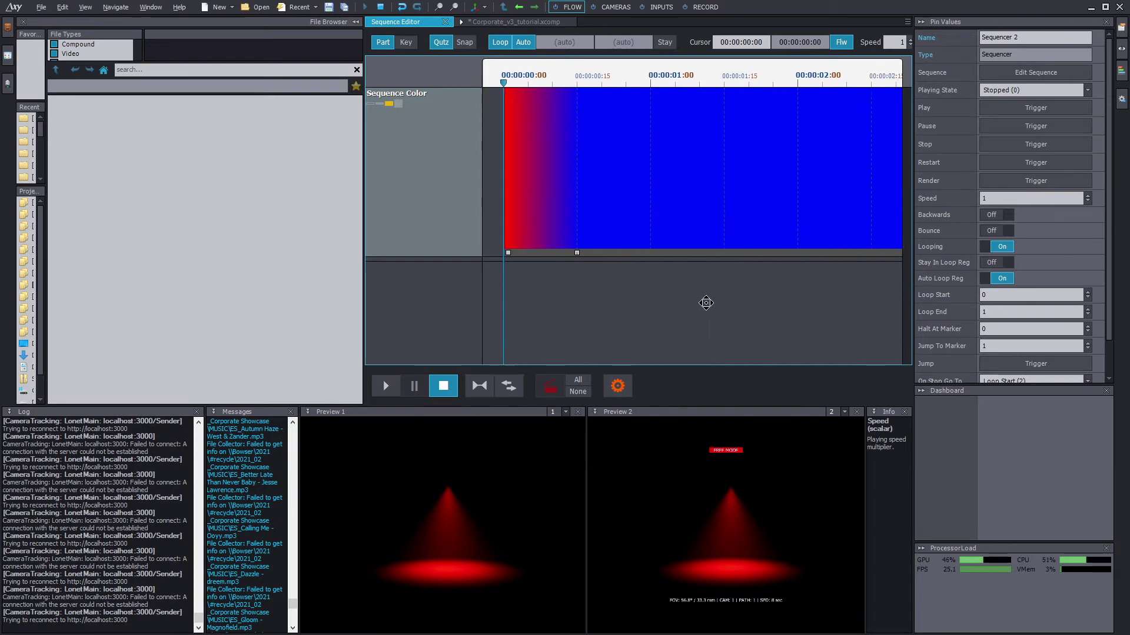
# - Move the blue key to 00:00:02:00 and shift the midpoint of the red-to-blue transition to 0.99
pyautogui.click(573, 253)
pyautogui.moveTo(573, 253); pyautogui.dragTo(559, 253)
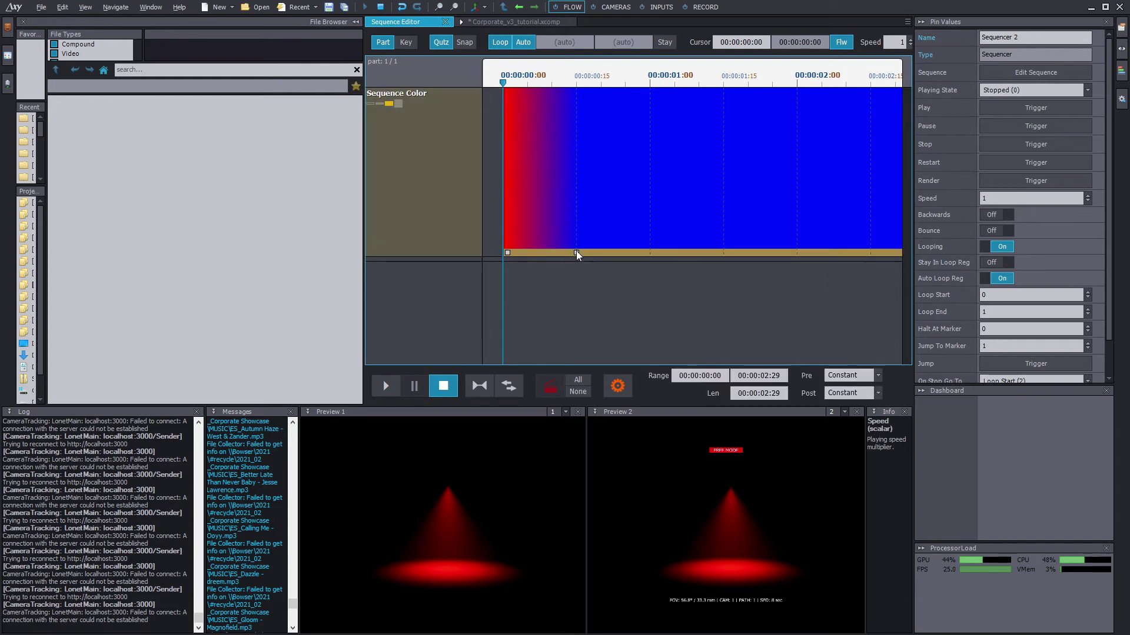
pyautogui.click(406, 42)
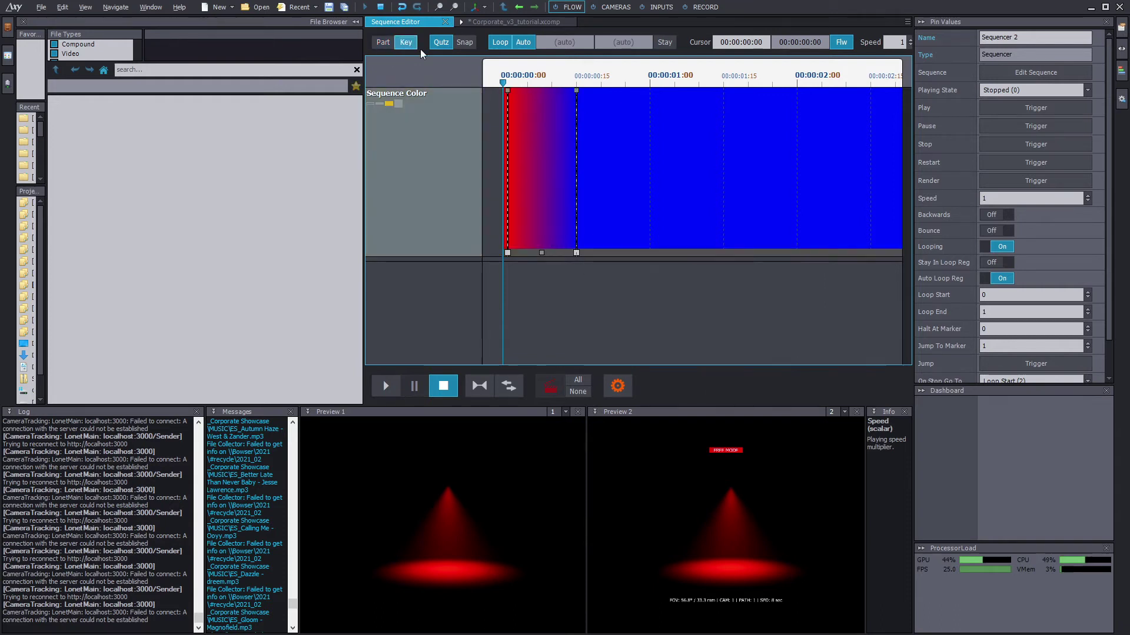
pyautogui.click(576, 253)
pyautogui.moveTo(576, 253); pyautogui.dragTo(797, 253)
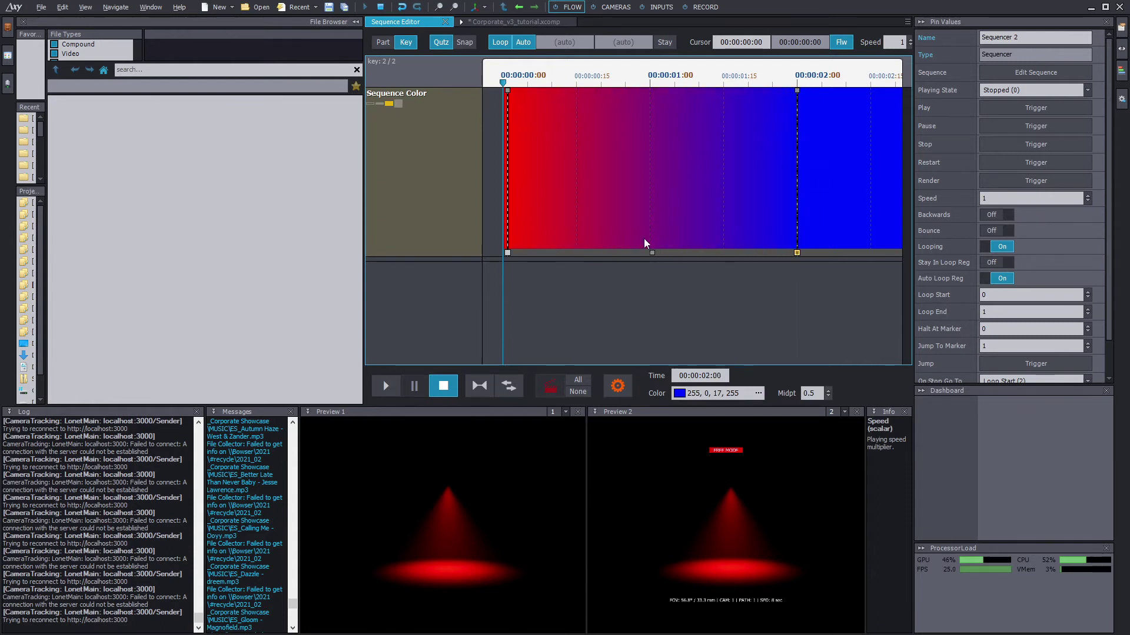
pyautogui.moveTo(703, 252); pyautogui.dragTo(794, 253)
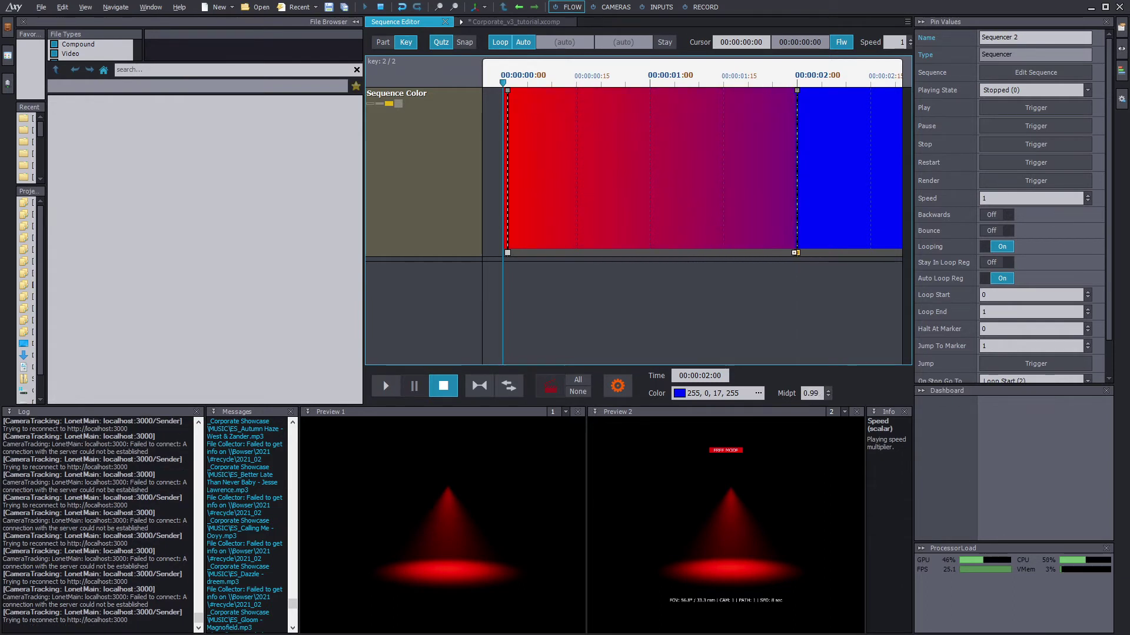
# - Play the color sequence to preview the red-to-blue transition on the light, and stop playback
pyautogui.click(386, 387)
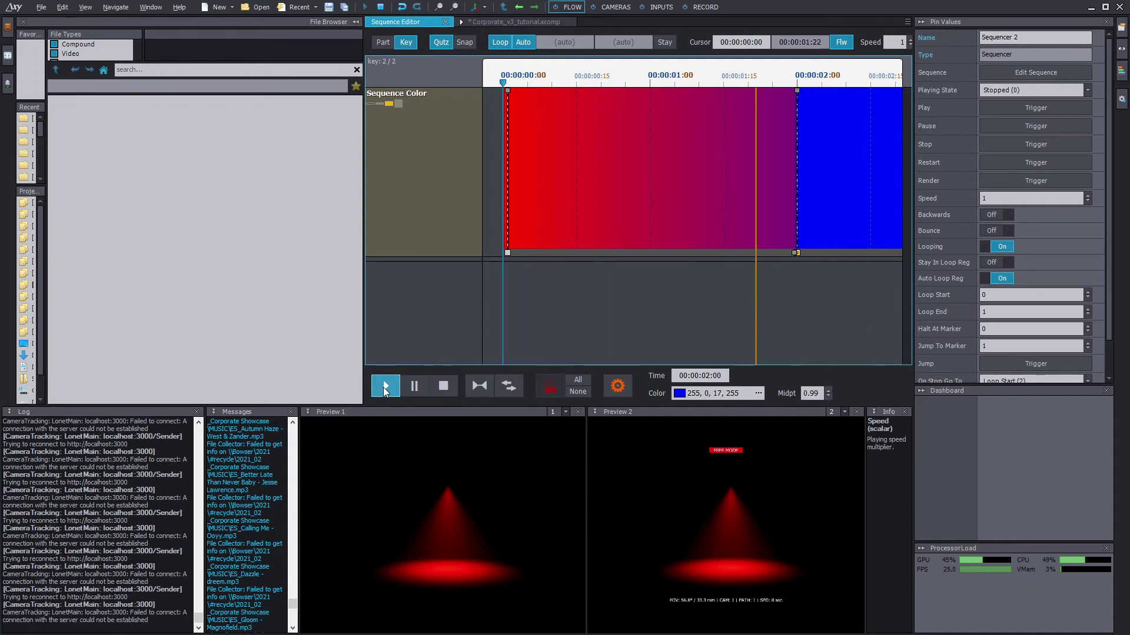
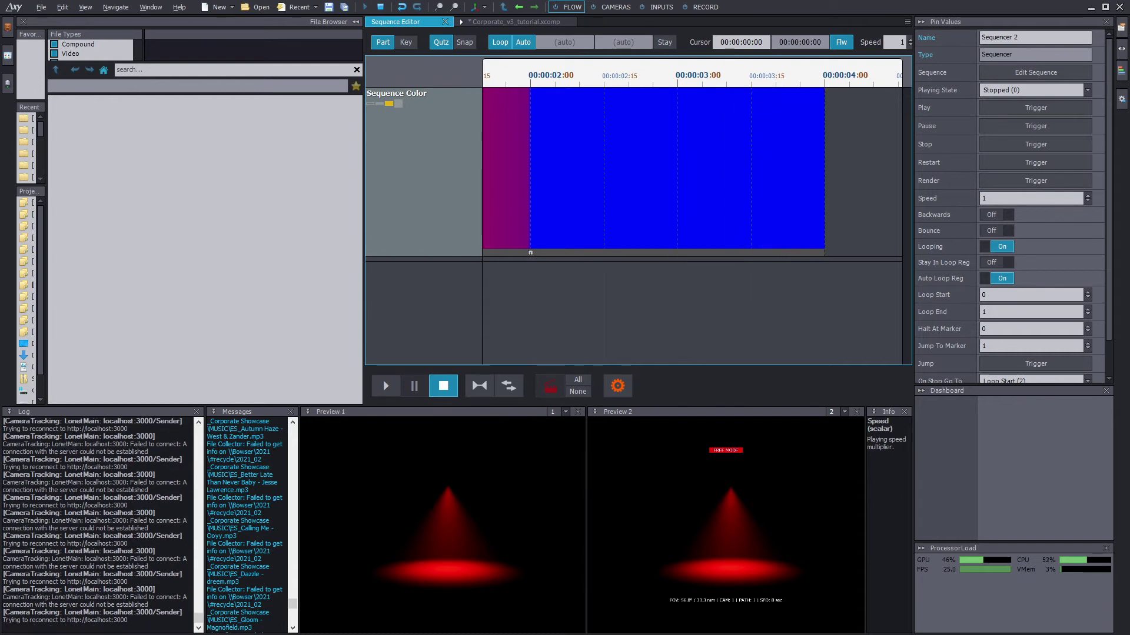
pyautogui.click(384, 390)
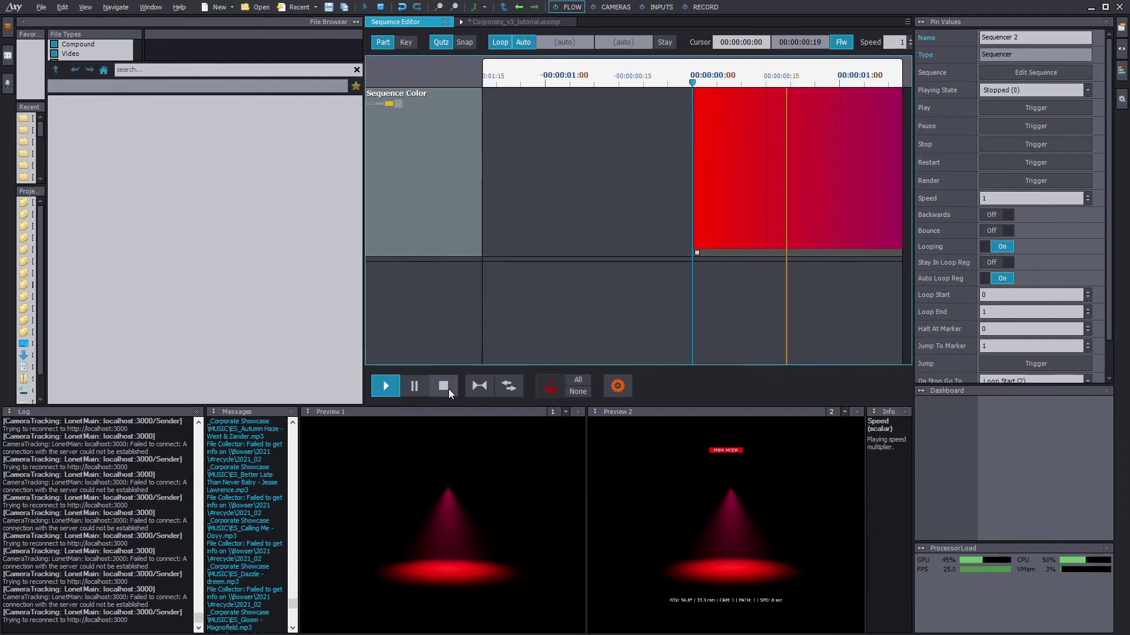
pyautogui.click(445, 386)
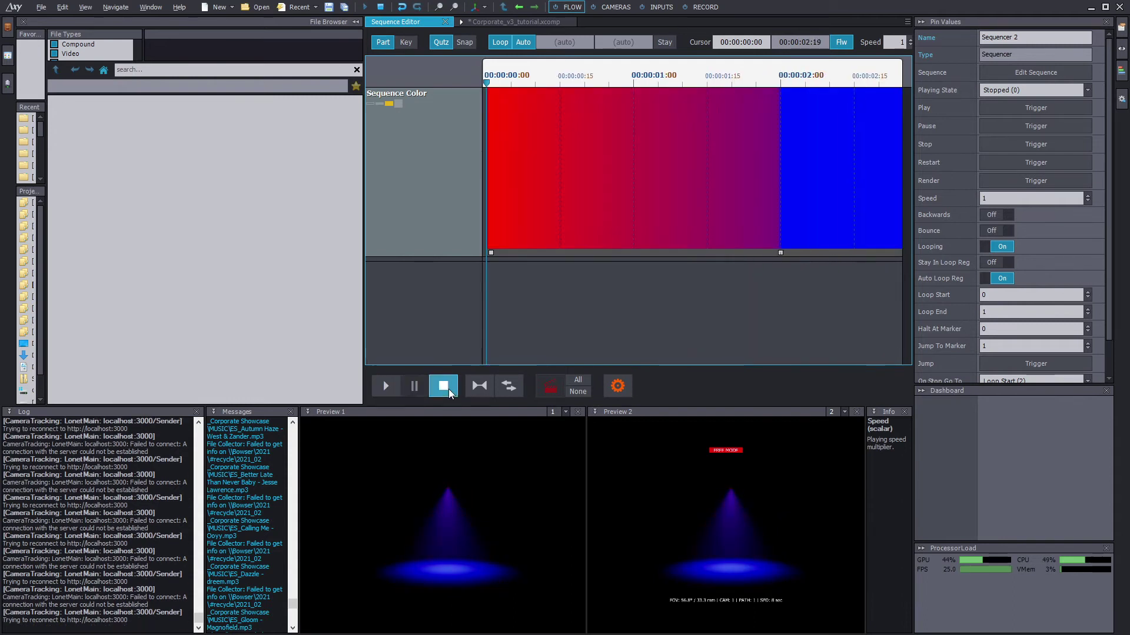
# - Insert a Sequence Scalar module, connect its output to RichardsExperiments' Intensity, and link its Sequencer pin to Sequencer 2's Tracks
pyautogui.click(501, 22)
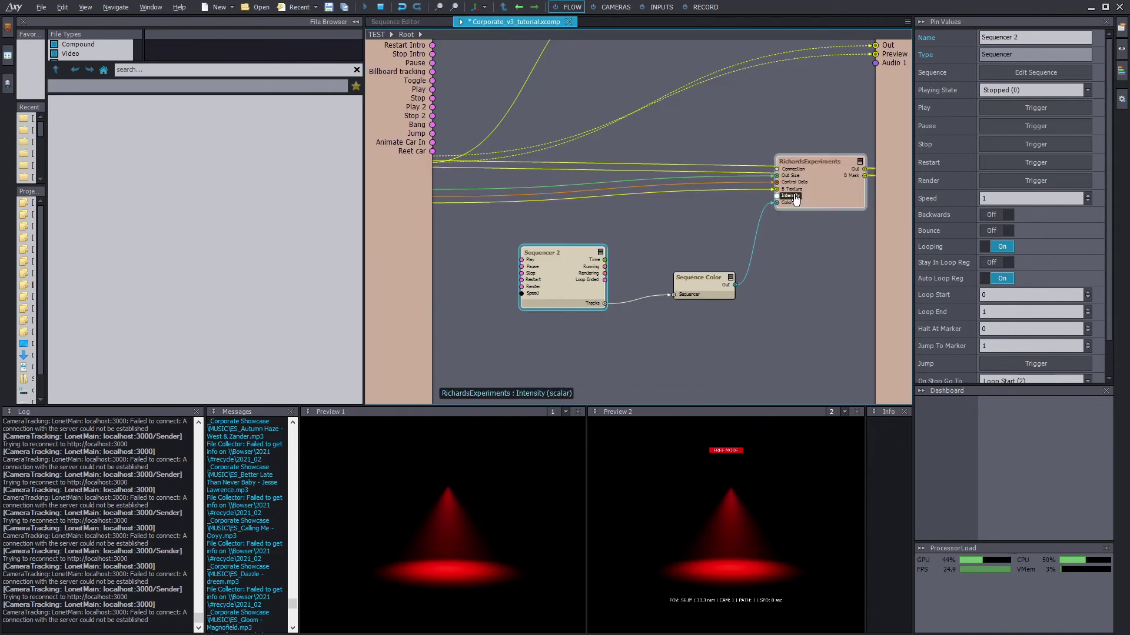
pyautogui.rightClick(640, 244)
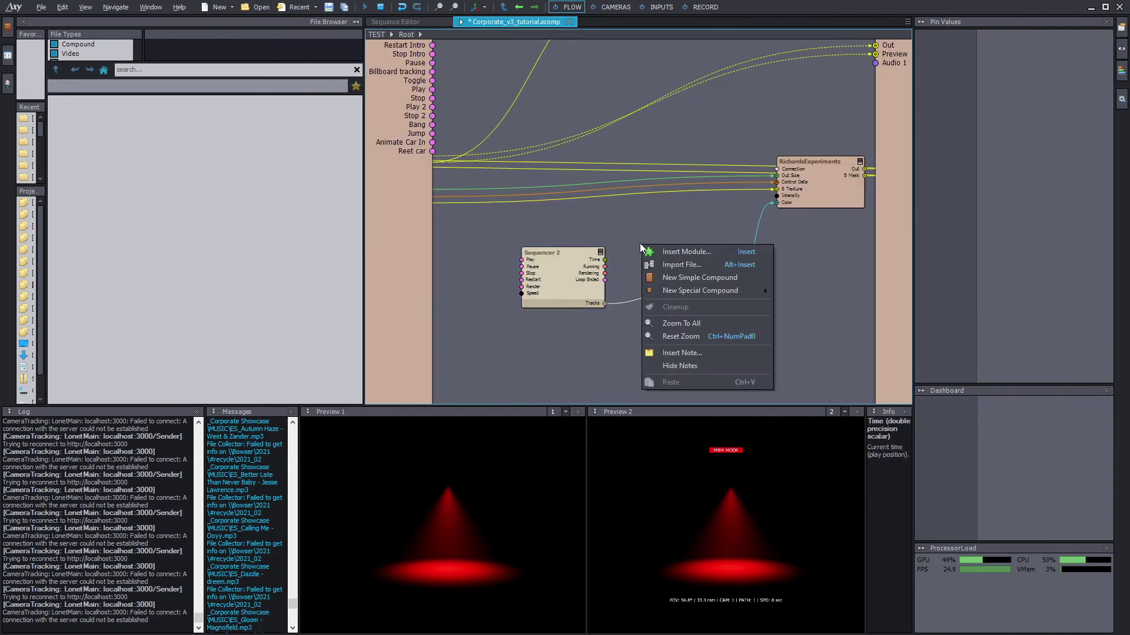
pyautogui.click(700, 253)
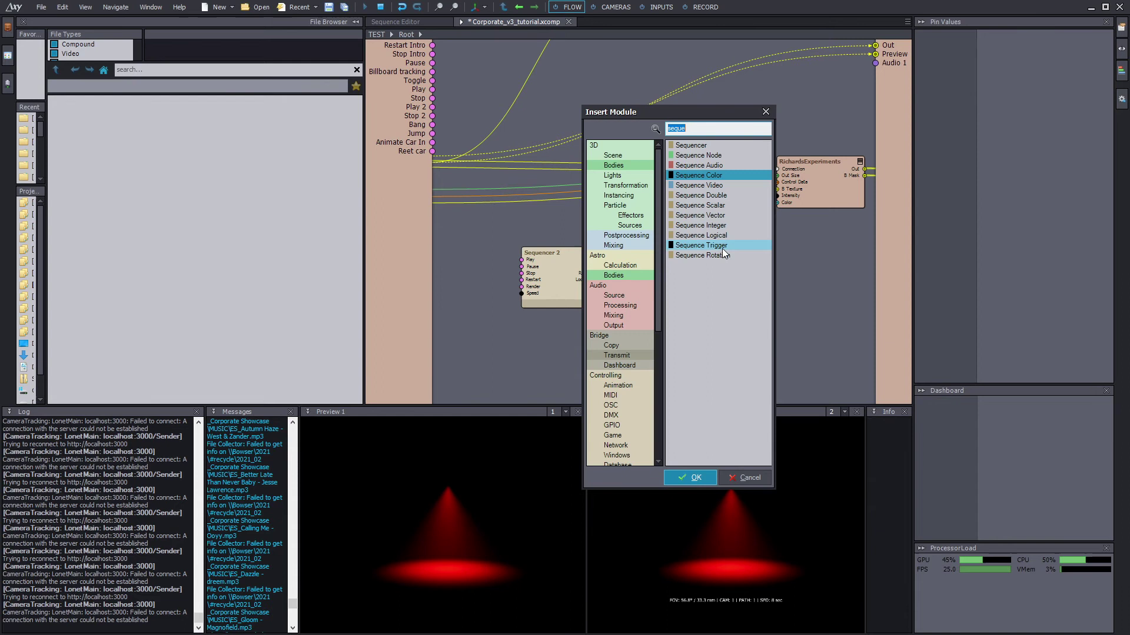
pyautogui.doubleClick(730, 204)
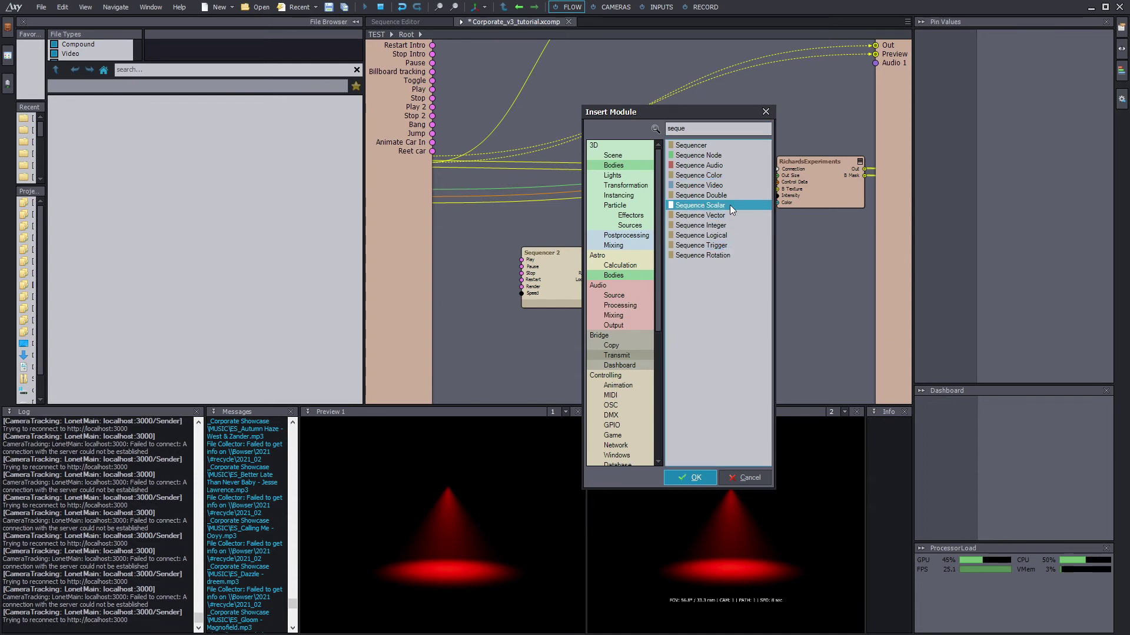
pyautogui.moveTo(756, 216); pyautogui.dragTo(776, 195)
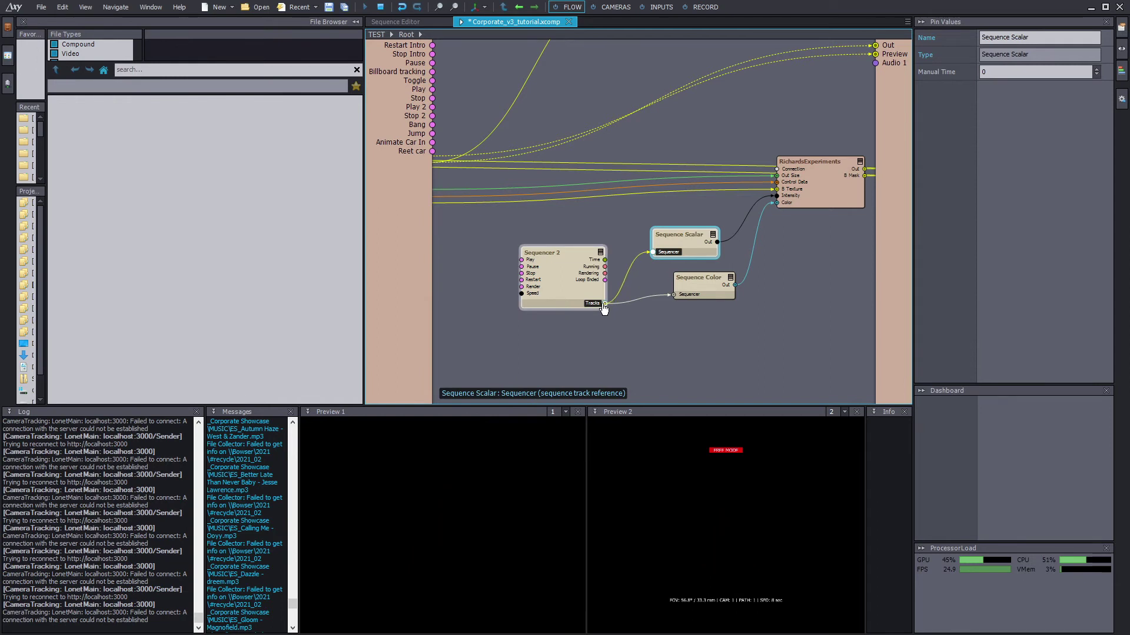
# - Open Sequencer 2's sequence, enlarge the Sequence Scalar track, and add a key with value 0 at 00:00:00:01
pyautogui.doubleClick(560, 254)
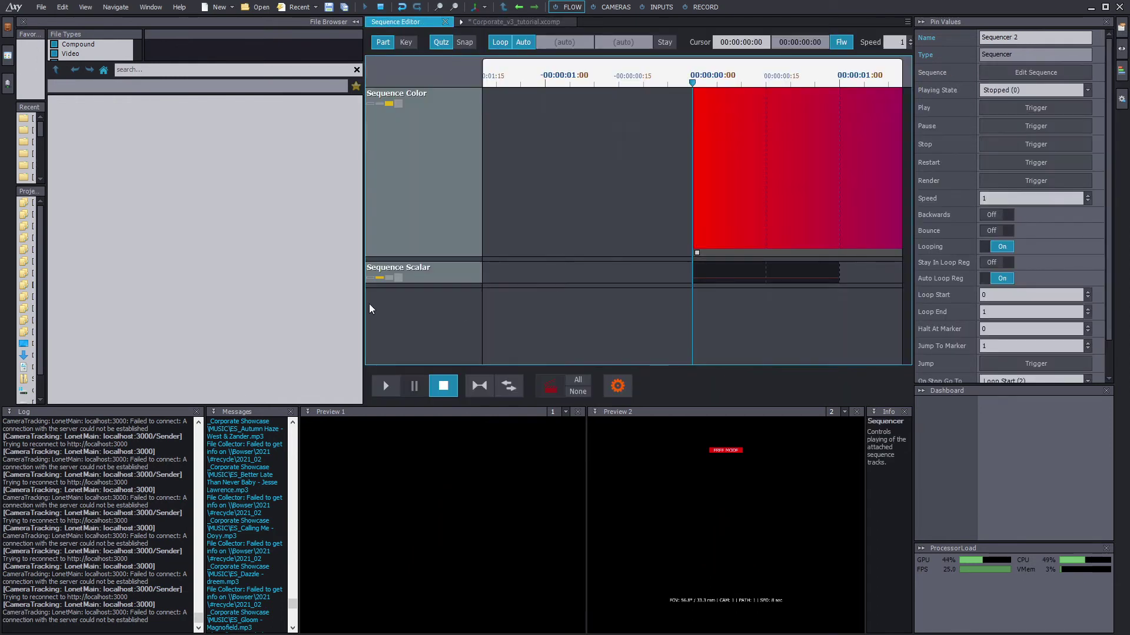
pyautogui.click(589, 274)
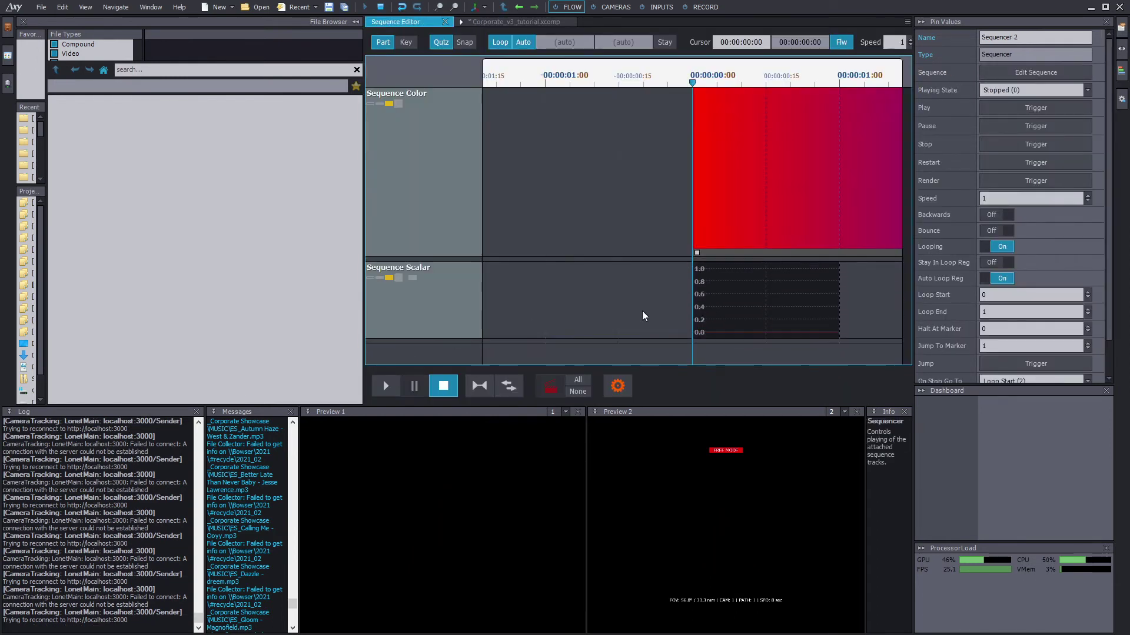
pyautogui.hscroll(3, 644, 321)
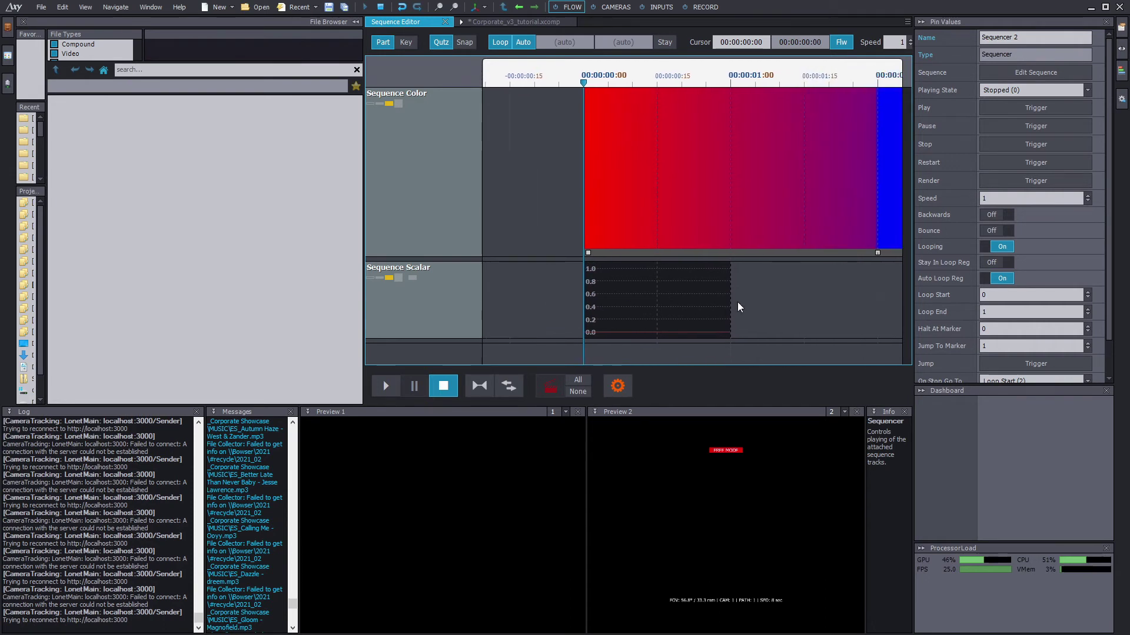
pyautogui.click(595, 336)
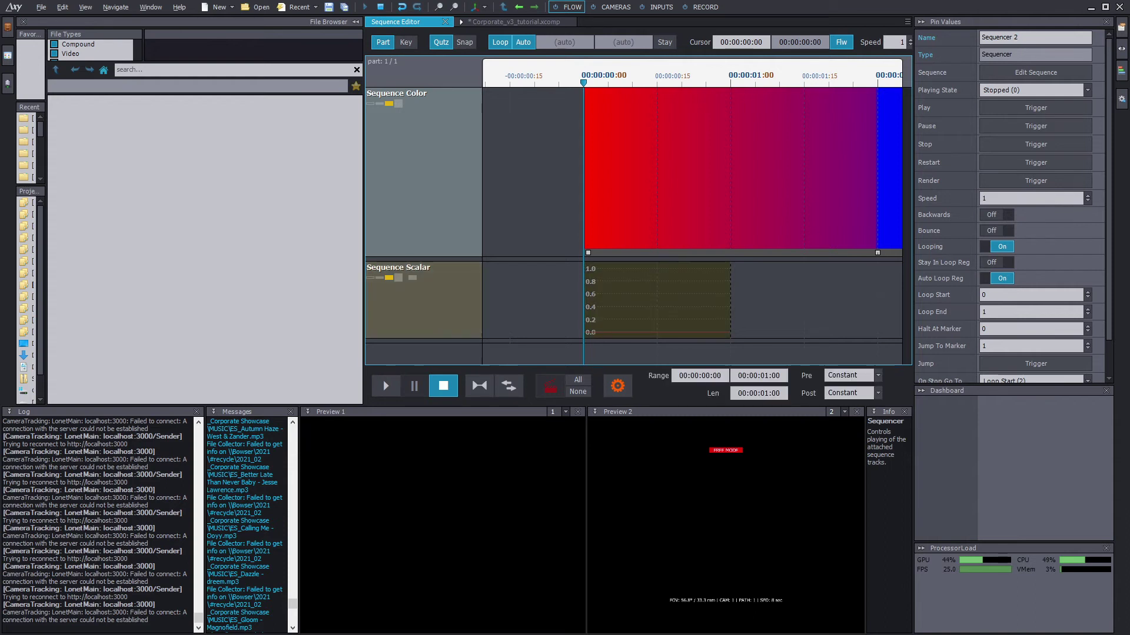
pyautogui.click(406, 43)
pyautogui.click(586, 332)
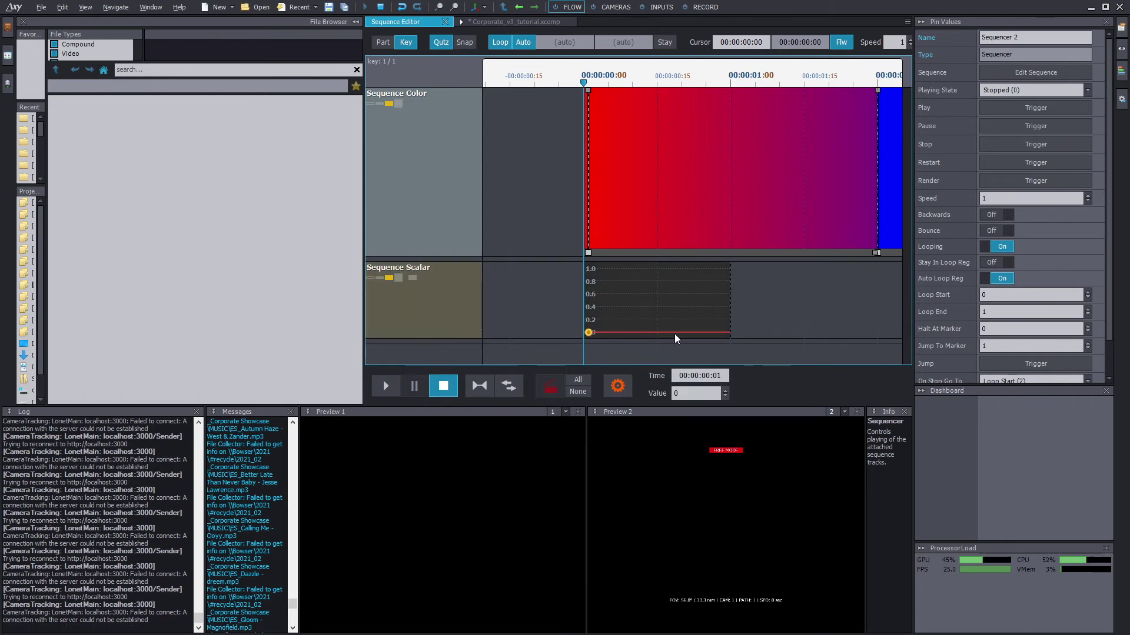
# - Add a second Sequence Scalar key at 00:00:00:28 with value 1.025, and play the sequence to preview the intensity fade
pyautogui.click(715, 331)
pyautogui.moveTo(715, 323); pyautogui.dragTo(714, 257)
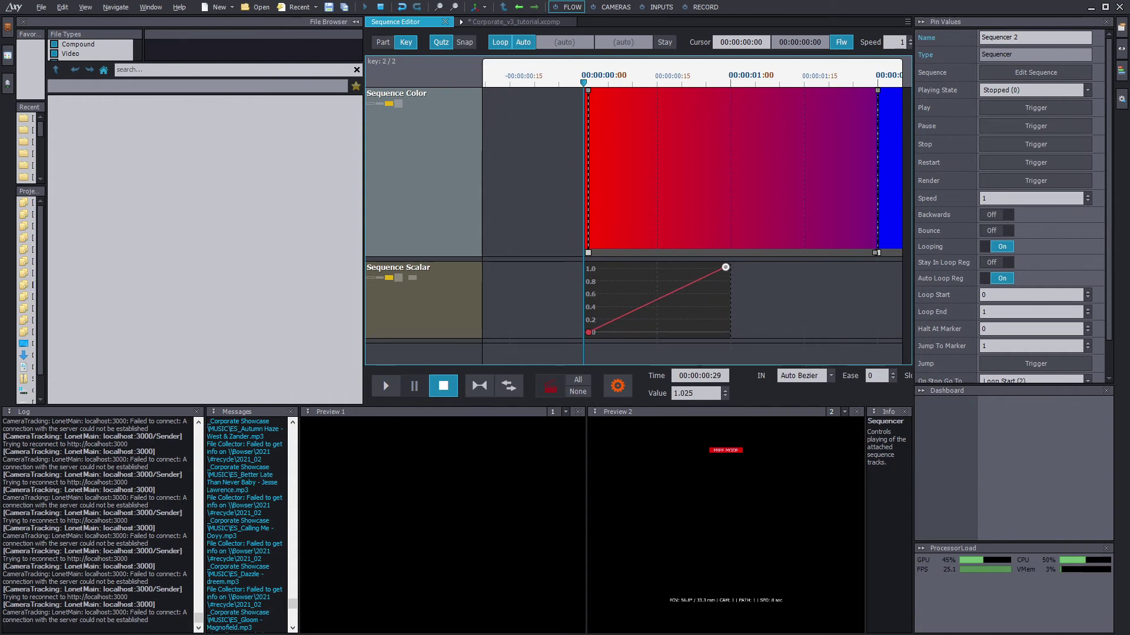
pyautogui.moveTo(726, 267); pyautogui.dragTo(720, 268)
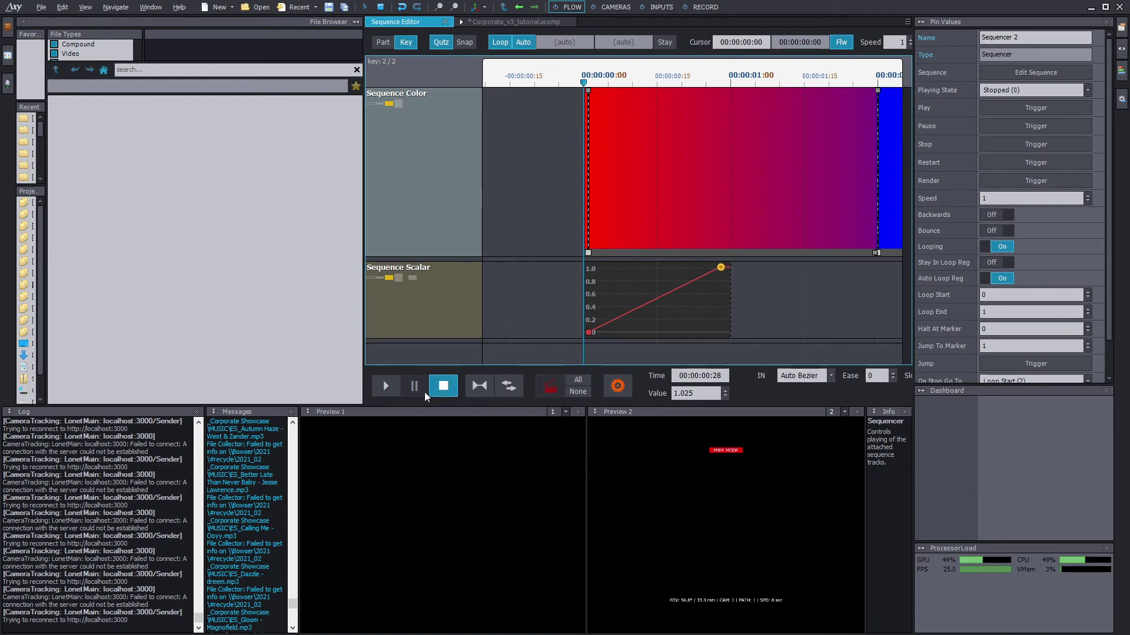
pyautogui.click(385, 391)
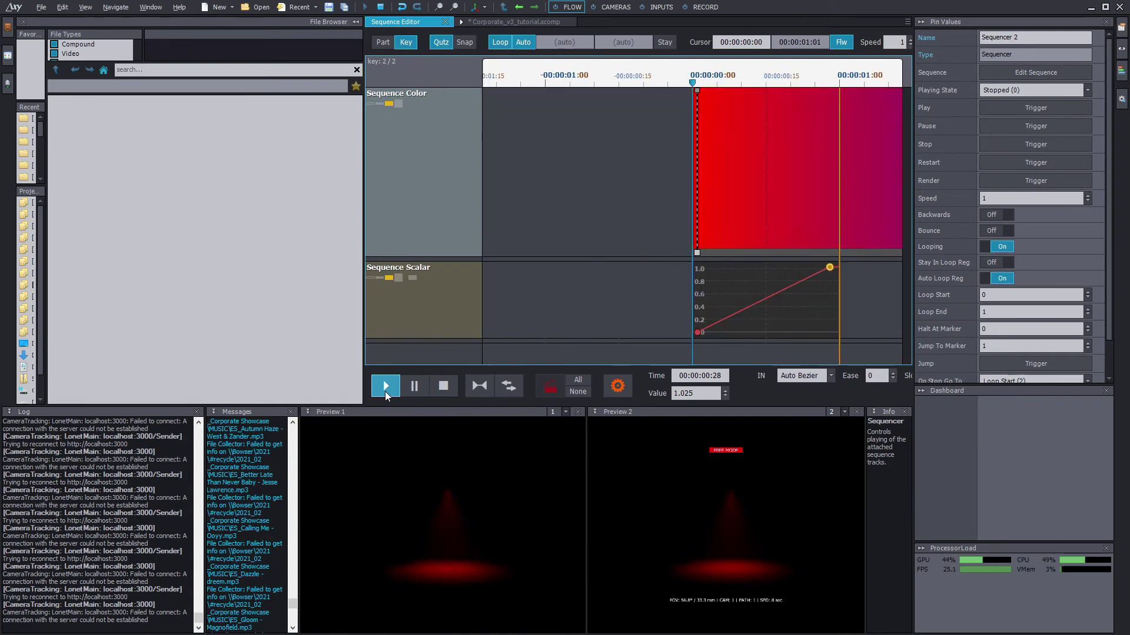
pyautogui.click(450, 386)
# - Extend the end of the Sequence Scalar part to 00:00:03:00
pyautogui.scroll(-2, 651, 313)
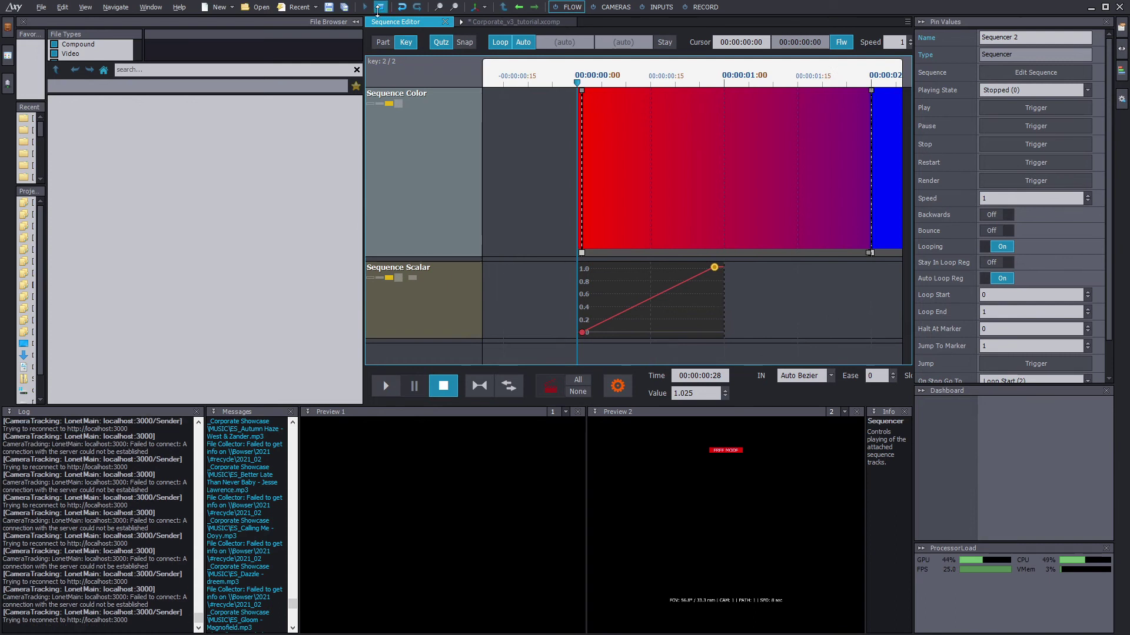
pyautogui.press('p')
pyautogui.moveTo(727, 301); pyautogui.dragTo(798, 300)
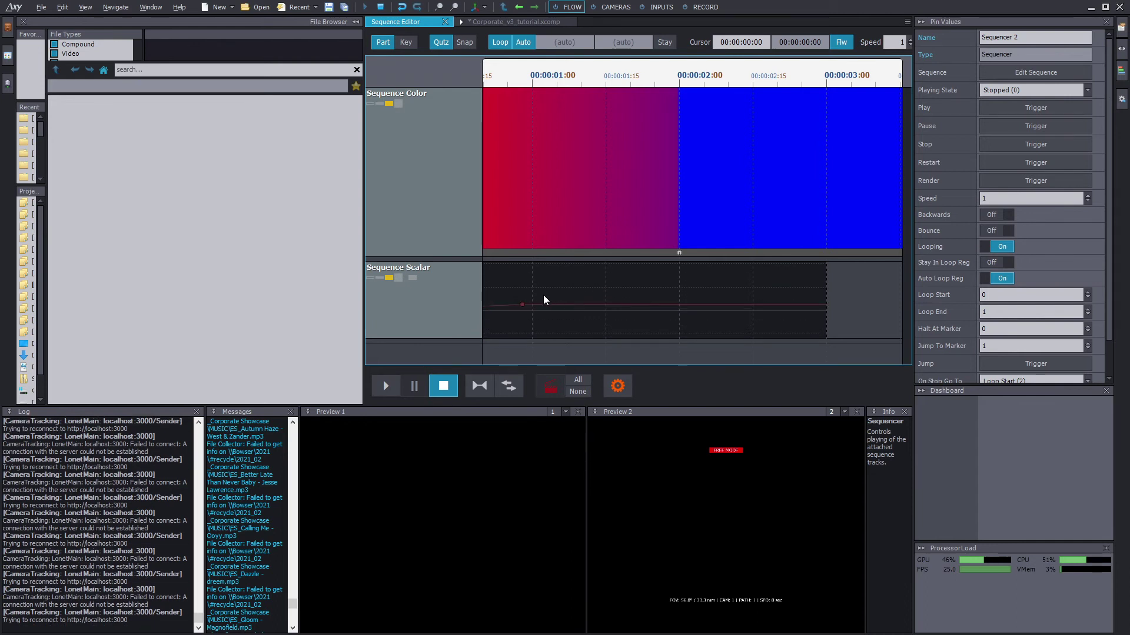
pyautogui.click(604, 304)
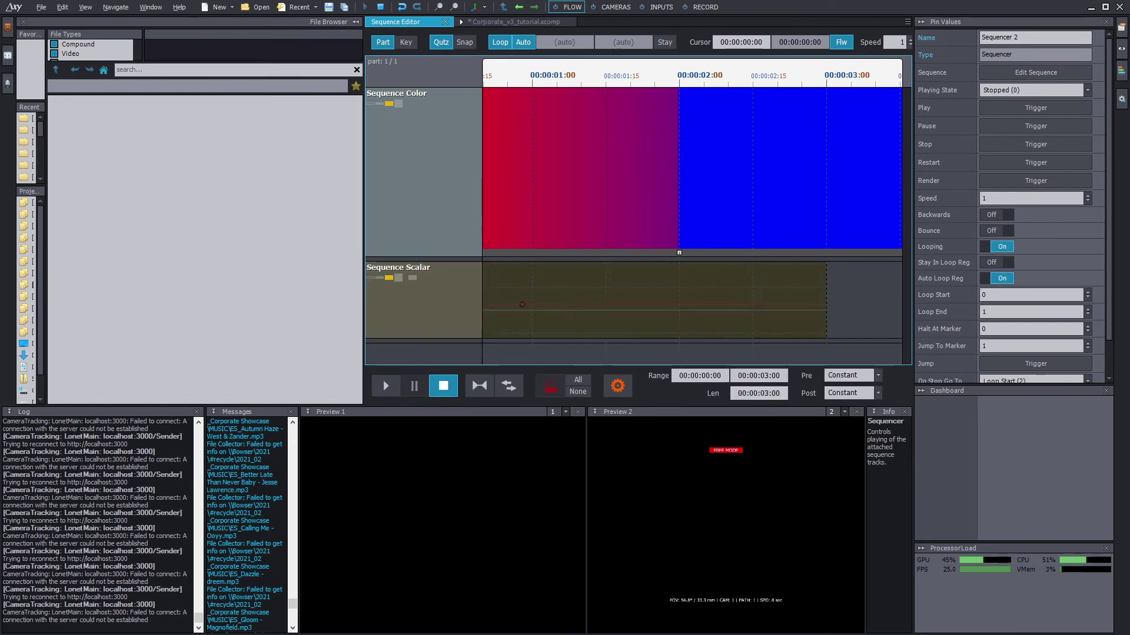
# - Add Sequence Scalar keys at about 00:00:01:20 and at 00:00:02:00 with value 8.758, and play the sequence
pyautogui.click(408, 46)
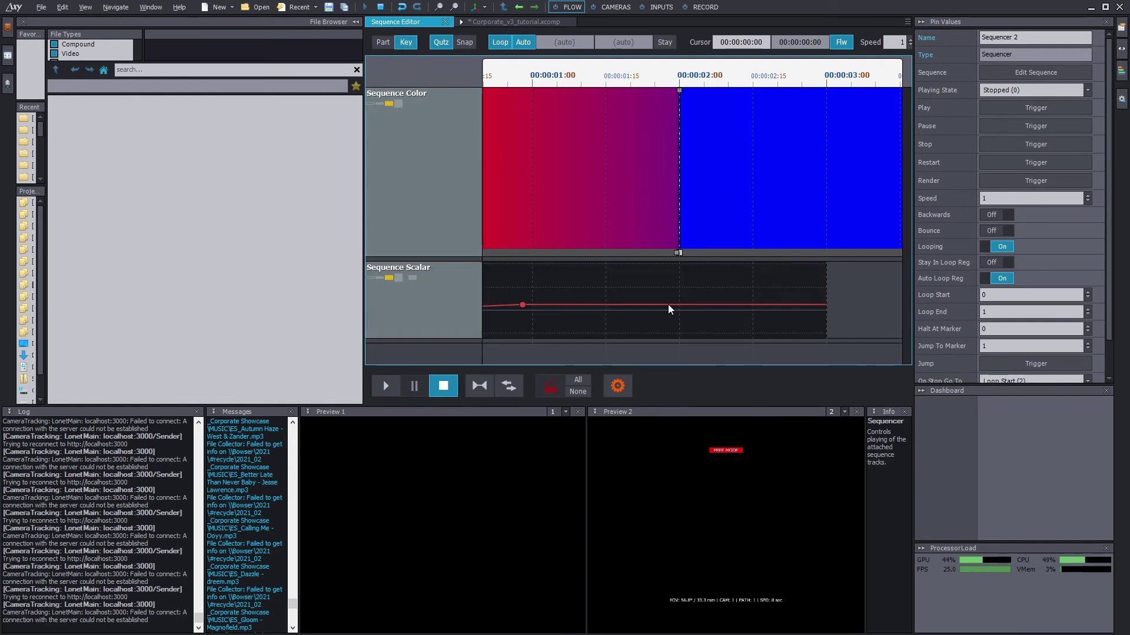
pyautogui.click(630, 305)
pyautogui.moveTo(630, 305); pyautogui.dragTo(680, 263)
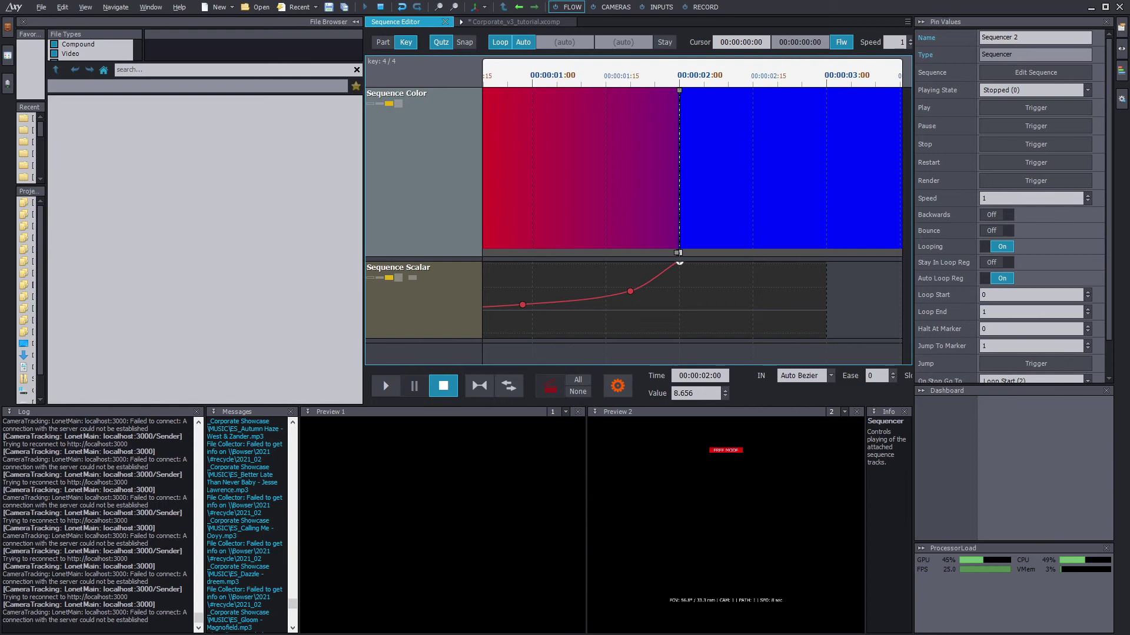
pyautogui.moveTo(679, 260); pyautogui.dragTo(679, 265)
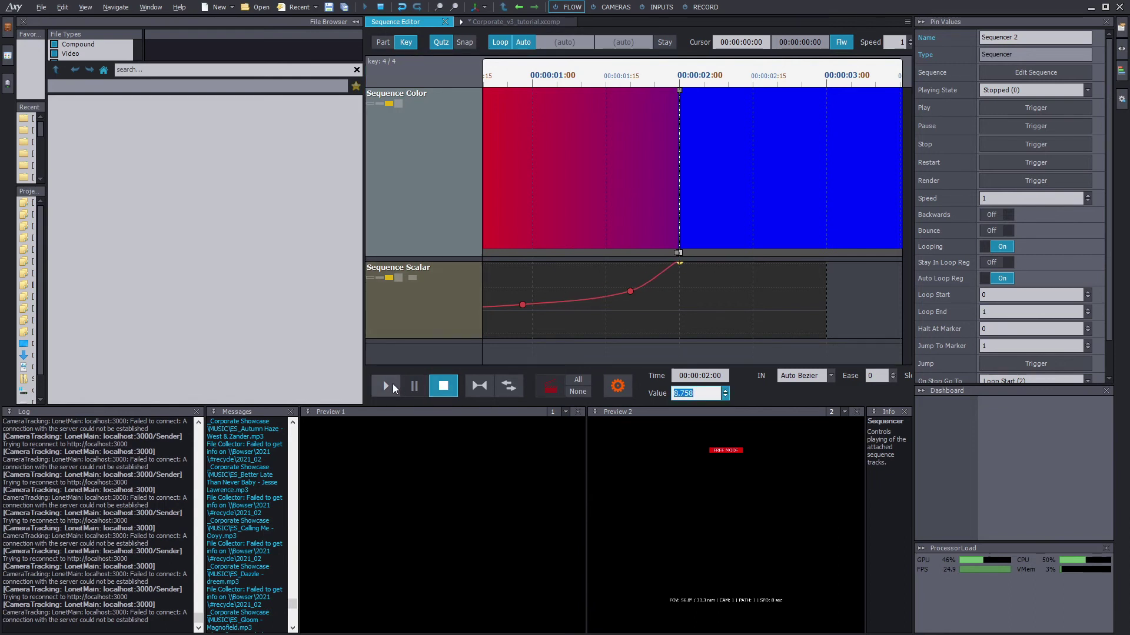
pyautogui.click(393, 385)
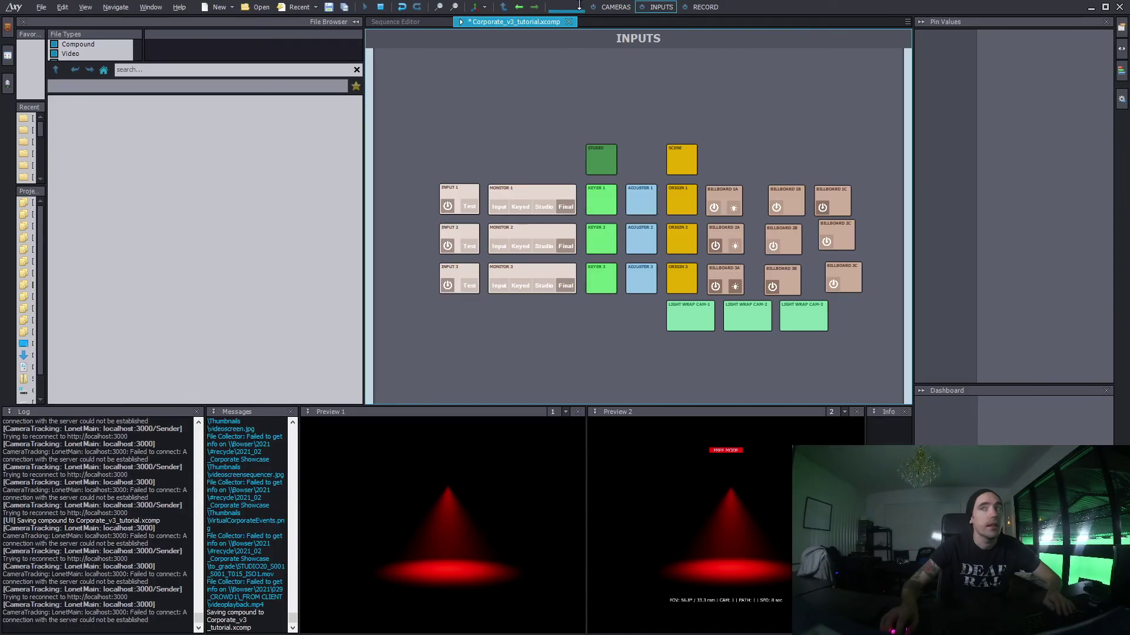
# - Return to the flow graph and delete the Sequencer 2 and Sequence Color modules
pyautogui.click(579, 6)
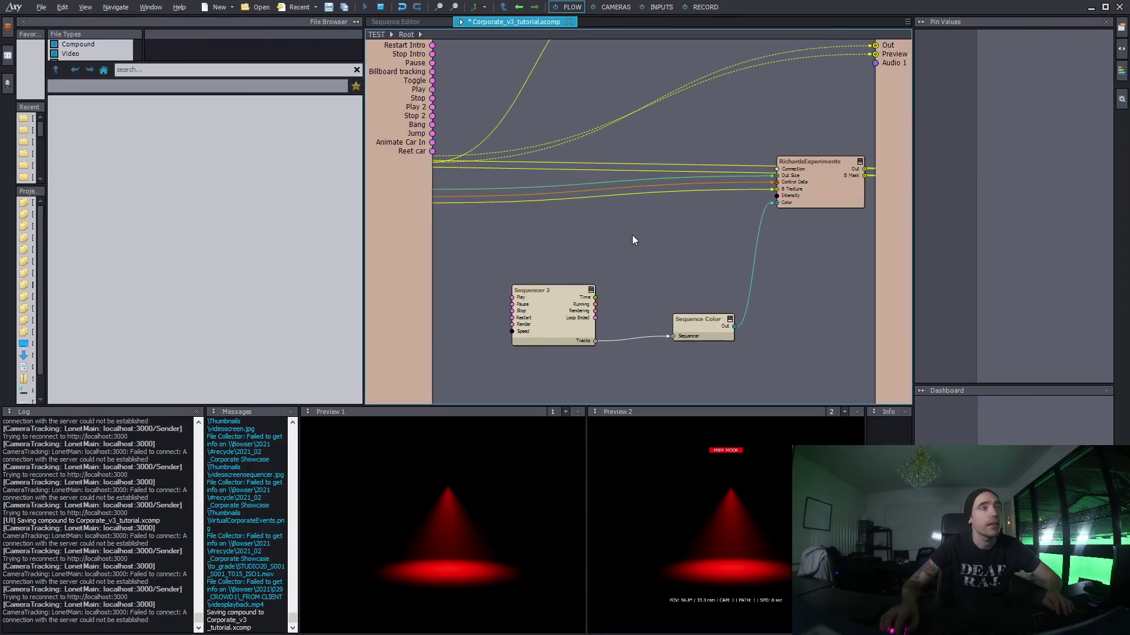
pyautogui.rightClick(747, 316)
pyautogui.click(765, 348)
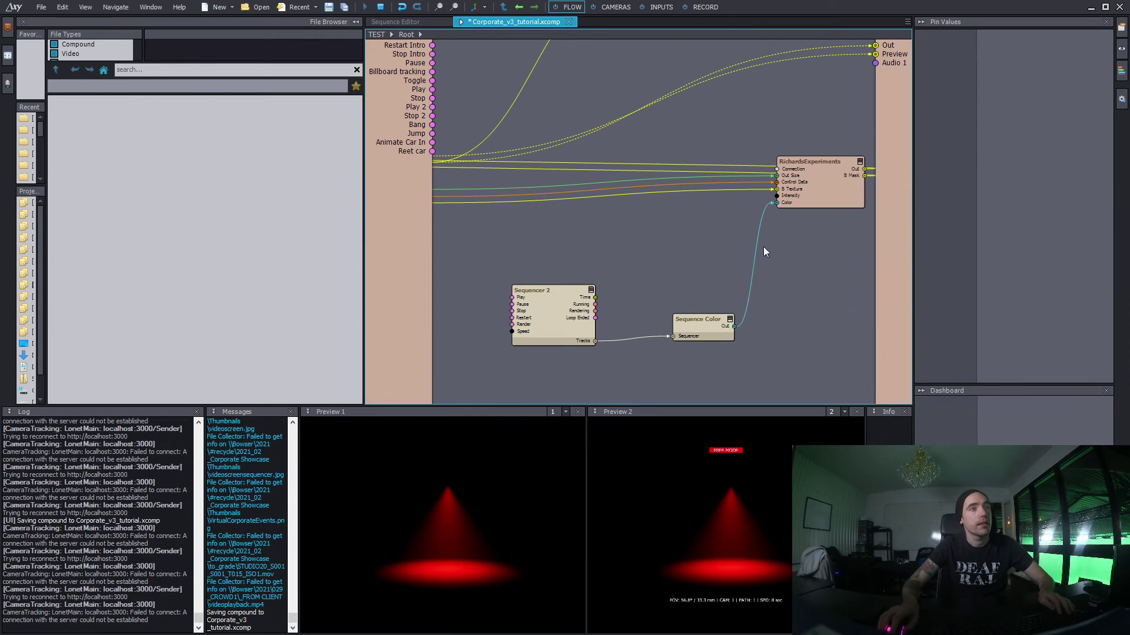
pyautogui.click(771, 206)
pyautogui.moveTo(764, 297); pyautogui.dragTo(655, 366)
pyautogui.press('Delete')
pyautogui.press('Delete')
# - Insert a Switch Color module and connect its Out pin to the Color input of RichardsExperiments
pyautogui.rightClick(623, 267)
pyautogui.click(638, 273)
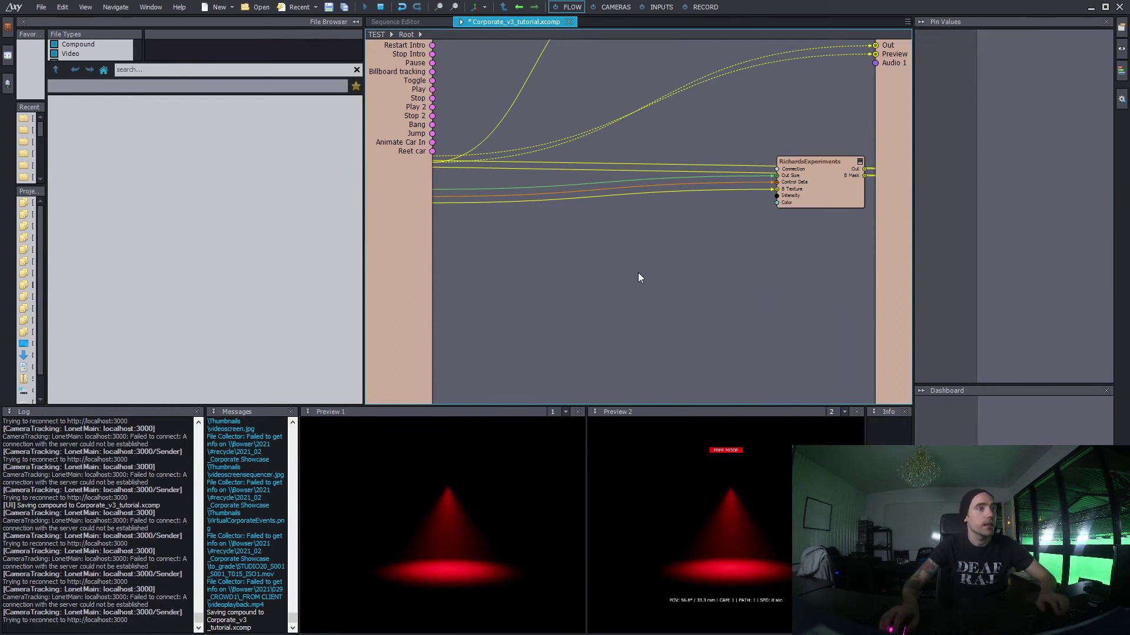
pyautogui.write('switch color')
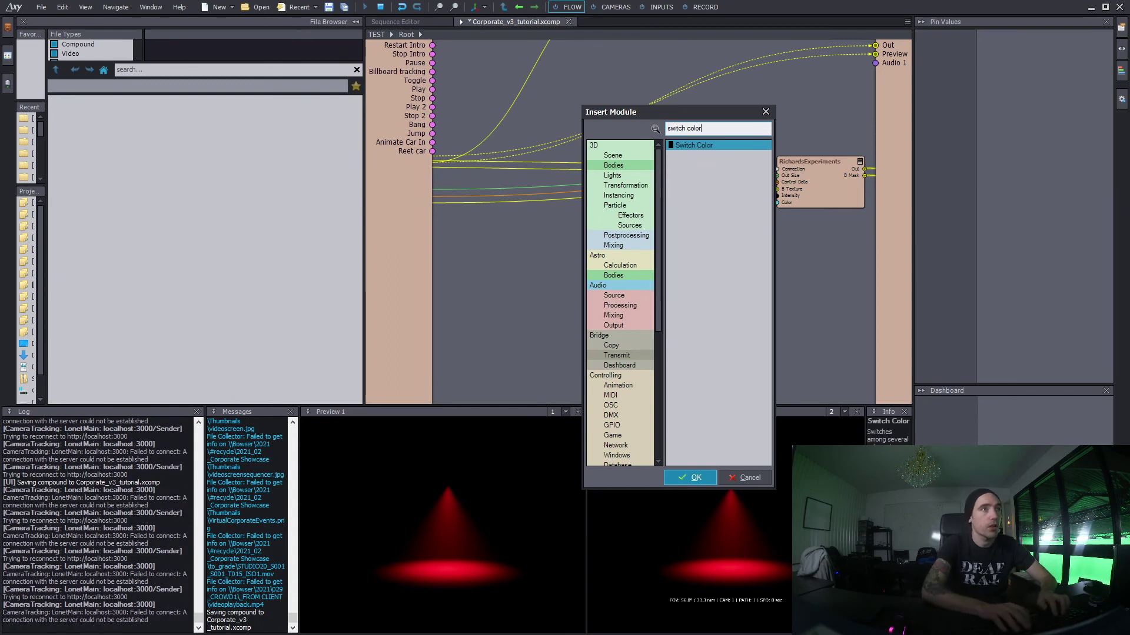
pyautogui.press('Return')
pyautogui.moveTo(664, 291); pyautogui.dragTo(777, 203)
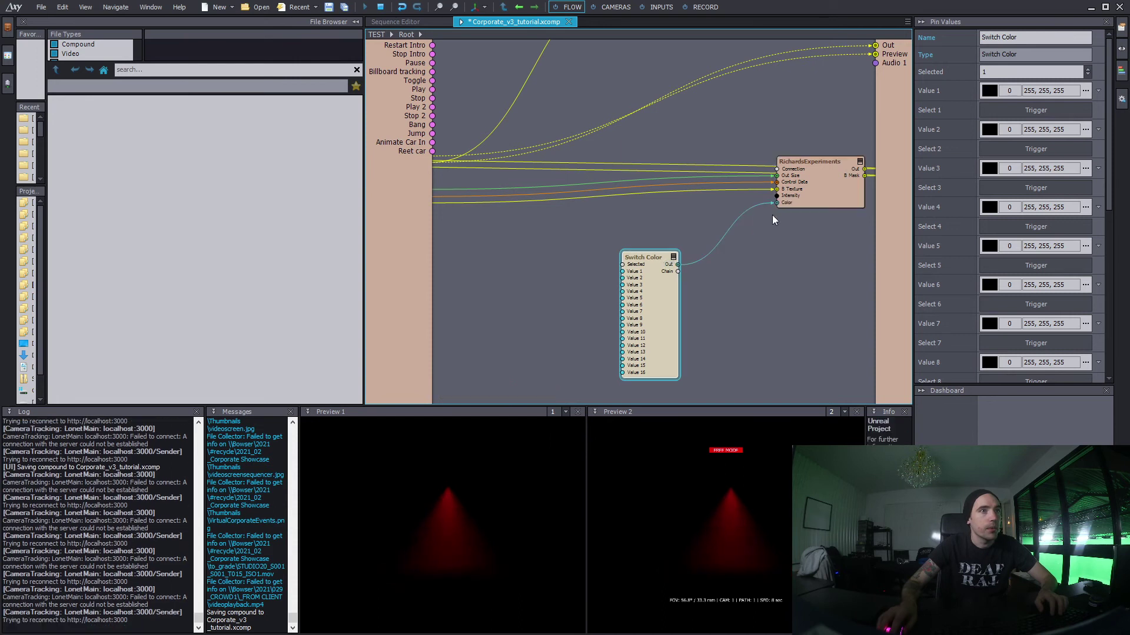
# - Set Value 1 of the Switch Color module to red, 255, 0, 0
pyautogui.click(990, 92)
pyautogui.click(1048, 114)
pyautogui.click(1049, 329)
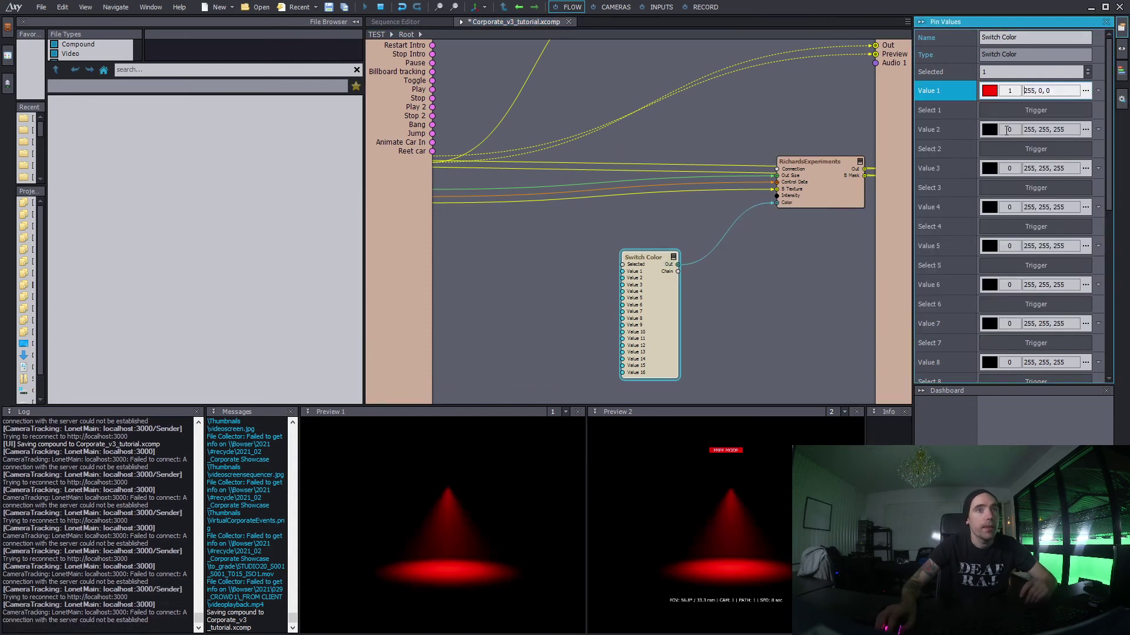
# - Set Value 2 of the Switch Color module to blue, 22, 0, 243
pyautogui.click(990, 127)
pyautogui.click(921, 169)
pyautogui.click(899, 151)
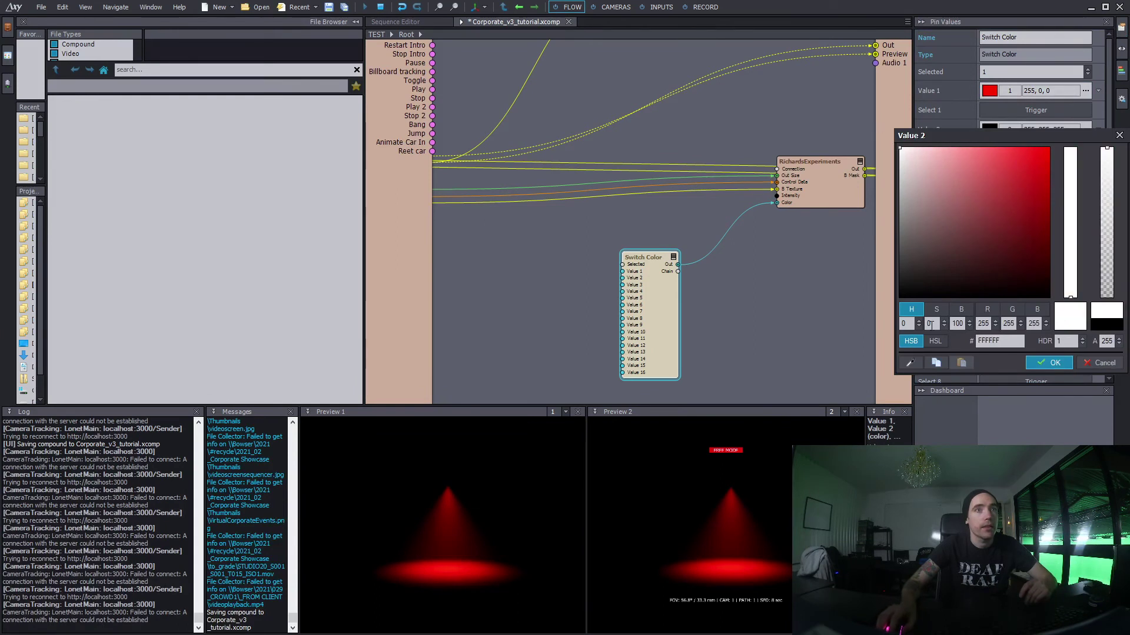
pyautogui.click(936, 309)
pyautogui.click(911, 309)
pyautogui.moveTo(1038, 261); pyautogui.dragTo(1050, 154)
pyautogui.click(1071, 196)
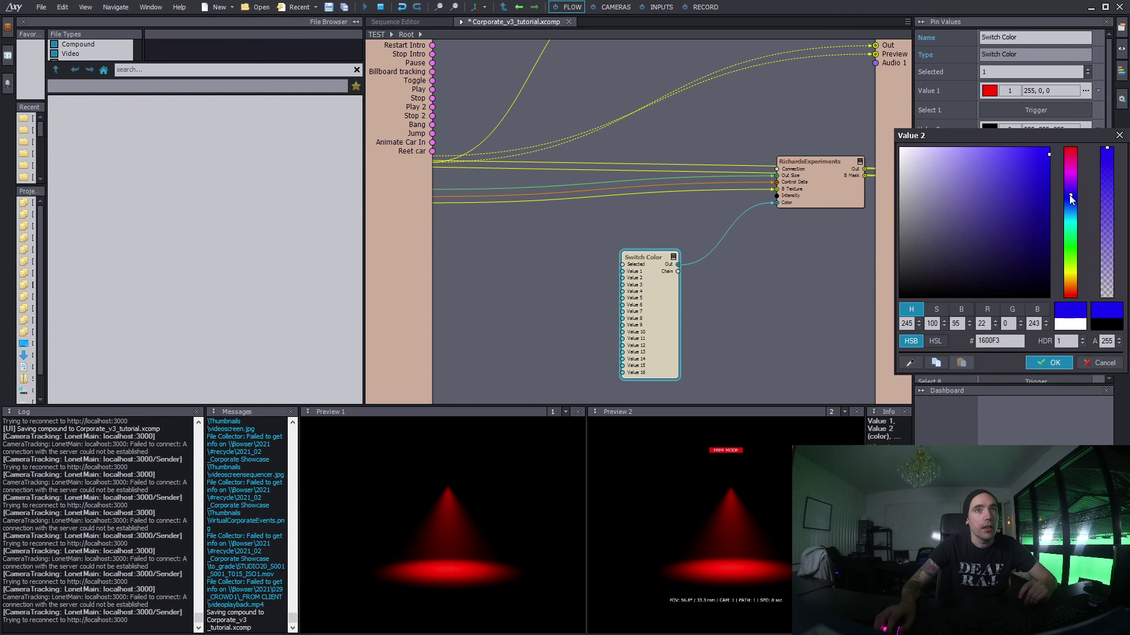
pyautogui.click(1049, 363)
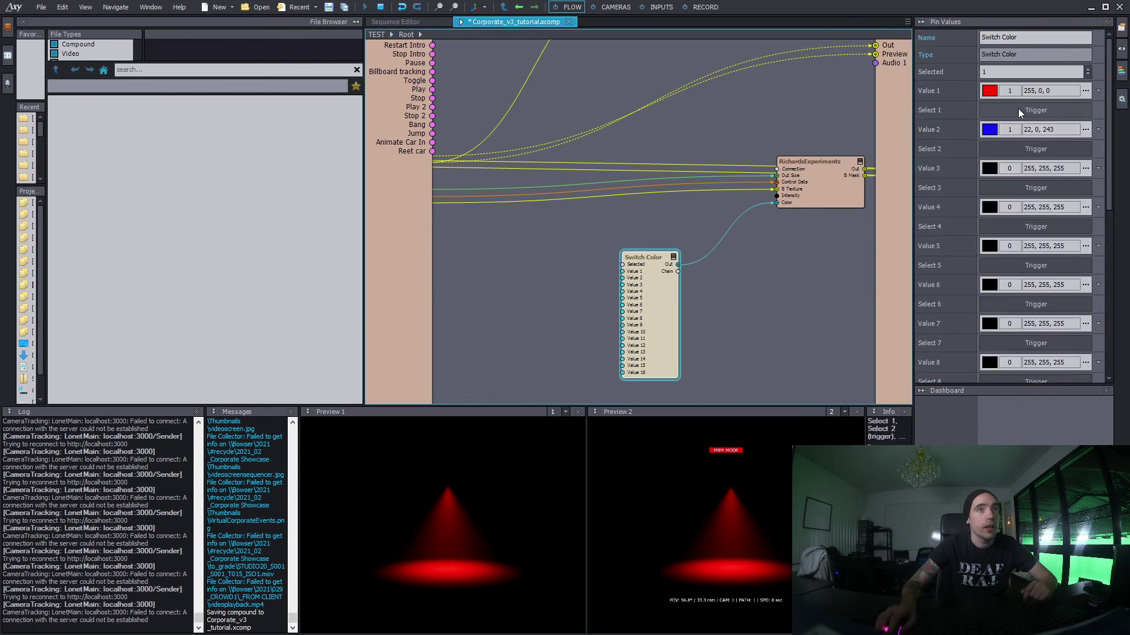
# - Trigger Select 2, Select 1 and Select 2 again to test switching the light between blue and red
pyautogui.click(1017, 149)
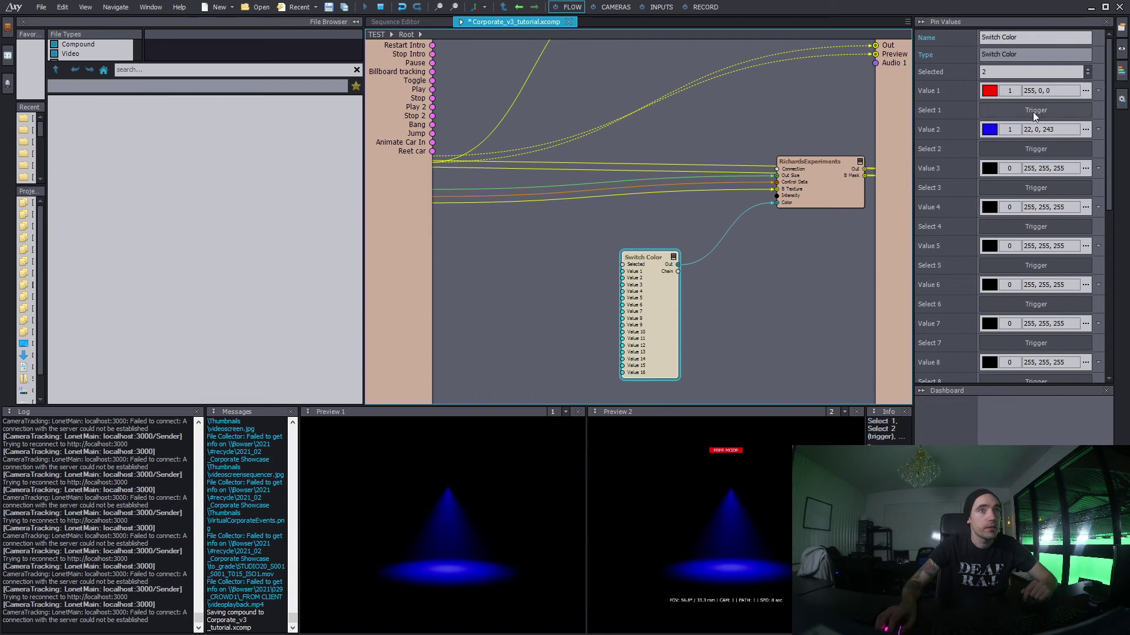
pyautogui.click(1033, 110)
pyautogui.click(1036, 148)
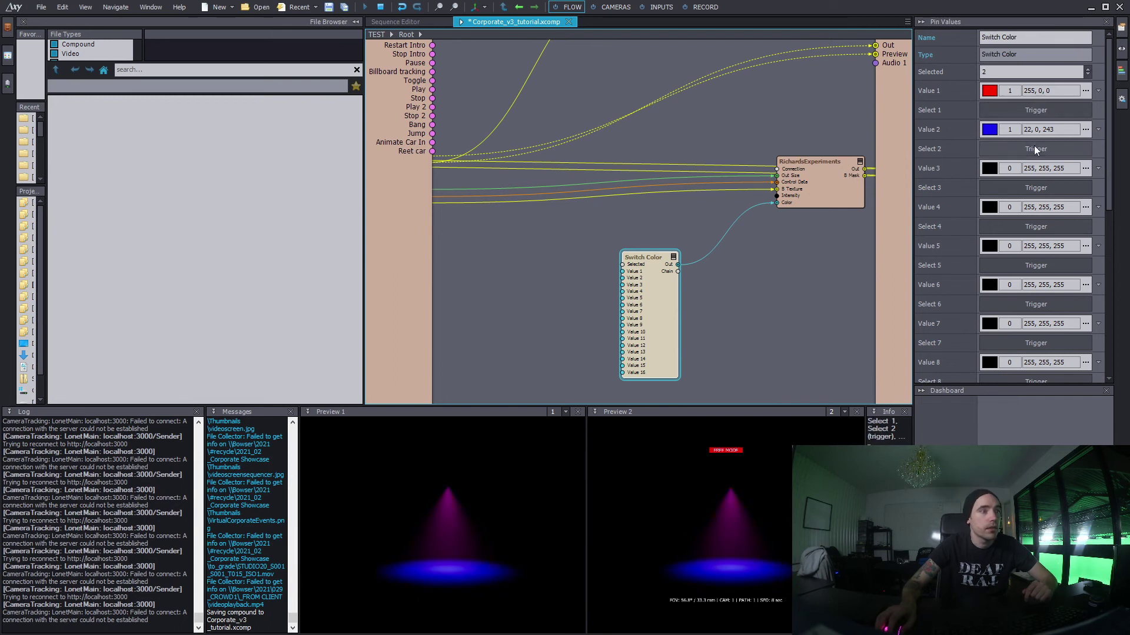
# - Trigger Select 1 of the Switch Color module to switch the light back to red
pyautogui.click(1039, 111)
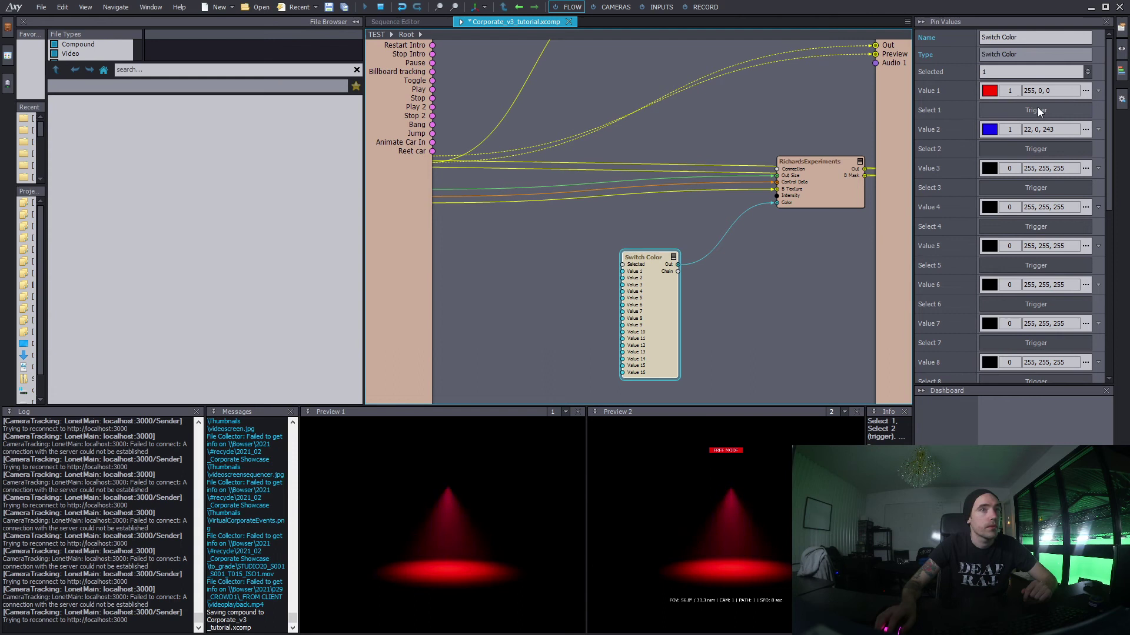
# - Insert a Copy Scalar module in the flow graph above the Switch Color module
pyautogui.rightClick(658, 221)
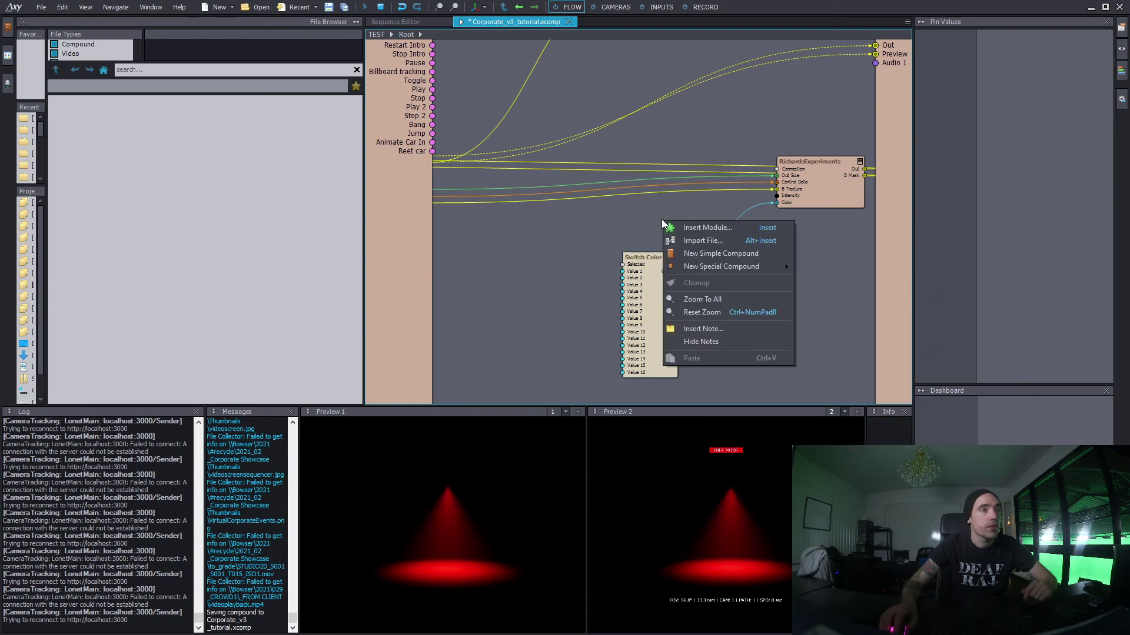
pyautogui.click(694, 228)
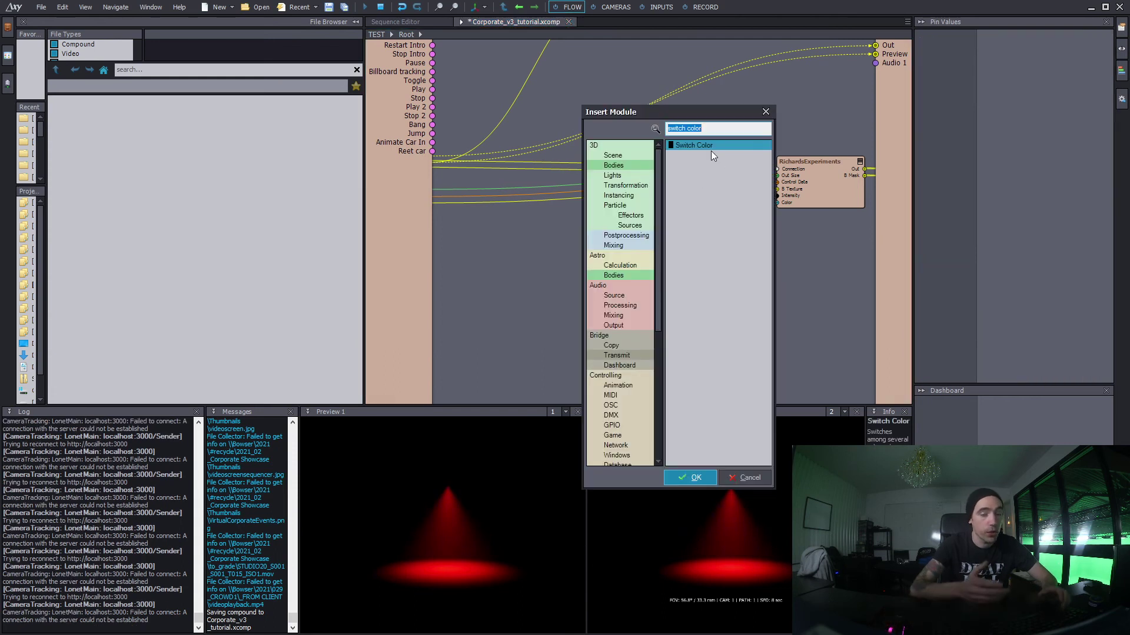
pyautogui.write('switch')
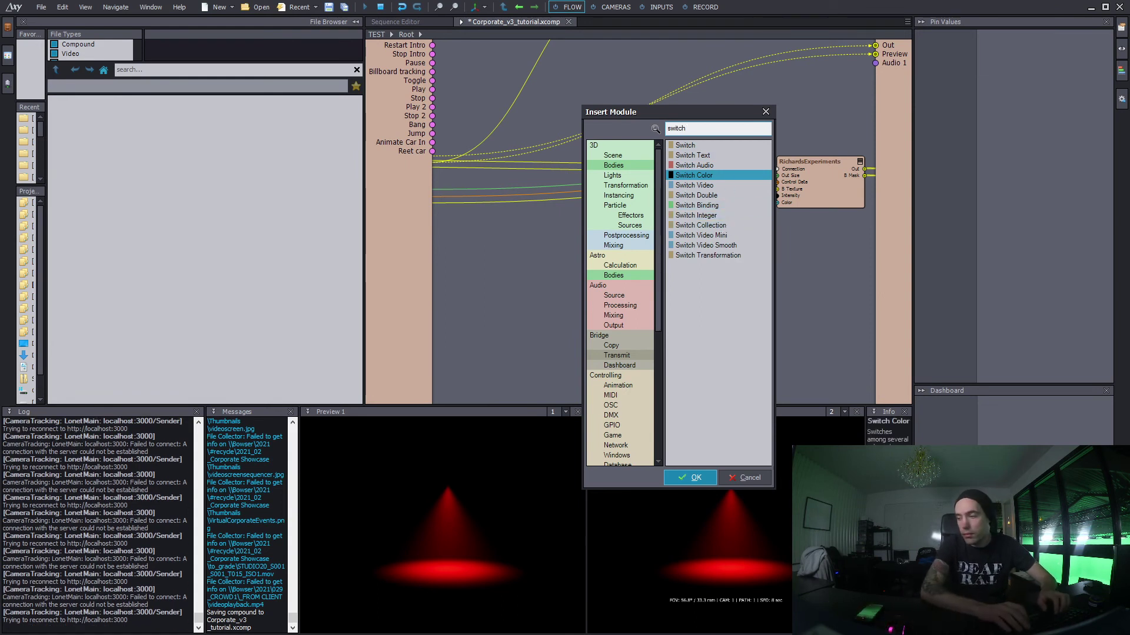
pyautogui.write('sca')
pyautogui.press('BackSpace')
pyautogui.press('BackSpace')
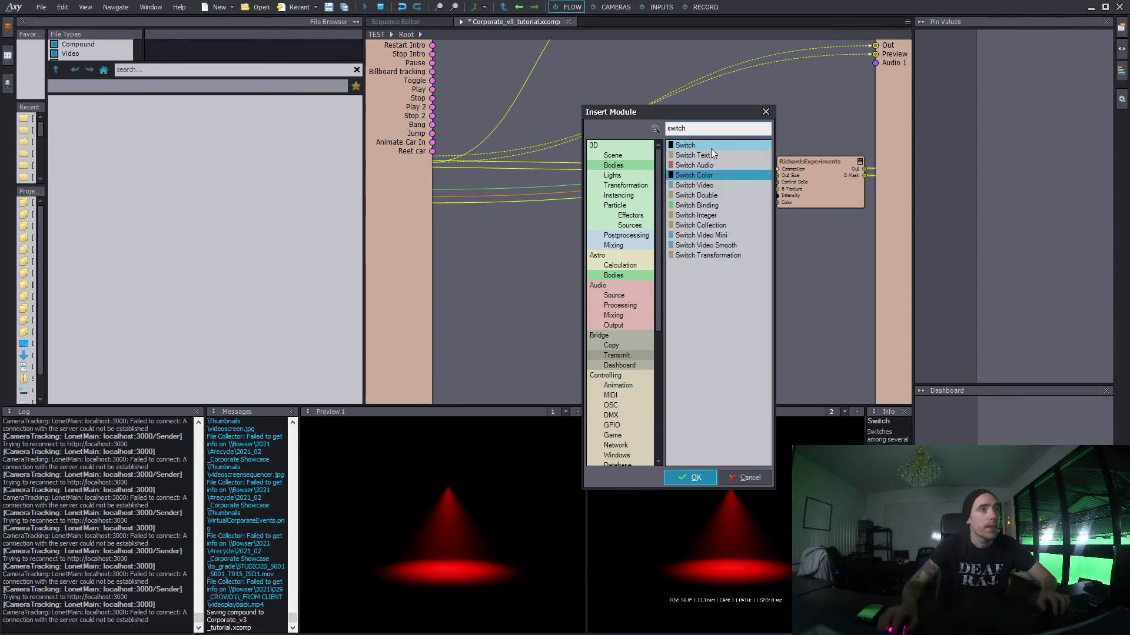
pyautogui.press('BackSpace')
pyautogui.press('BackSpace')
pyautogui.press('BackSpace')
pyautogui.press('BackSpace')
pyautogui.press('BackSpace')
pyautogui.press('BackSpace')
pyautogui.write('scalar')
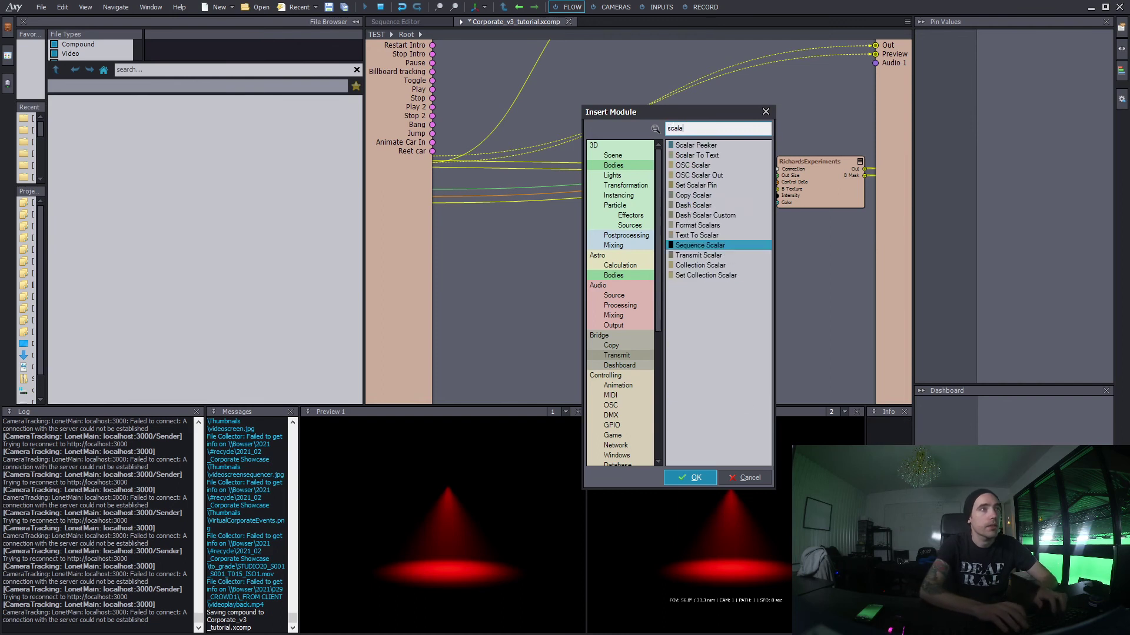
pyautogui.click(728, 204)
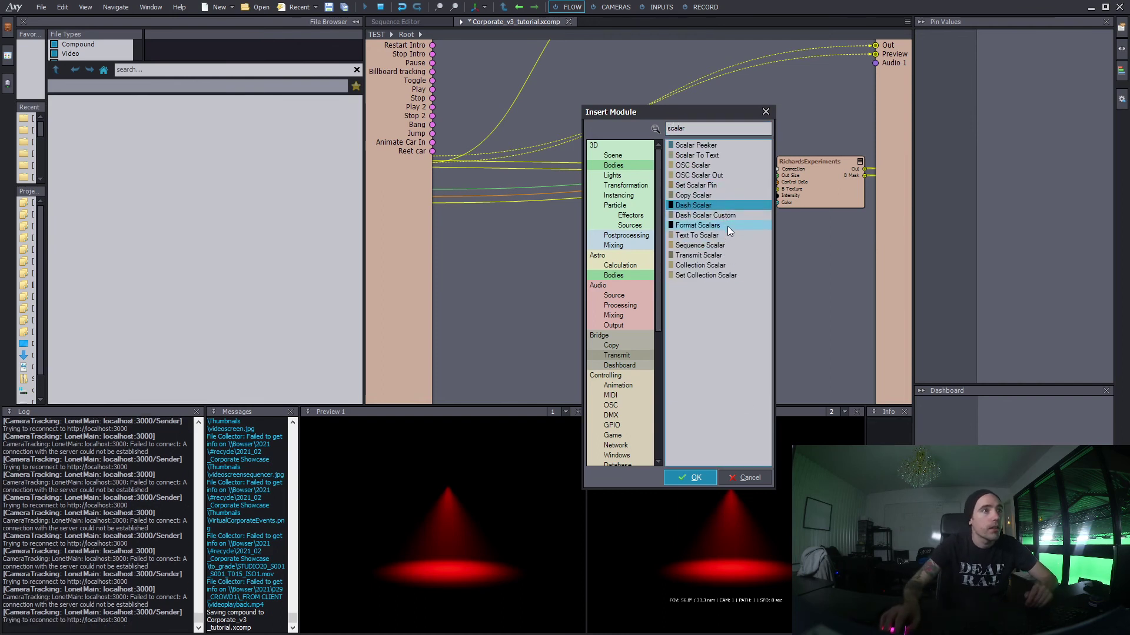
pyautogui.doubleClick(718, 196)
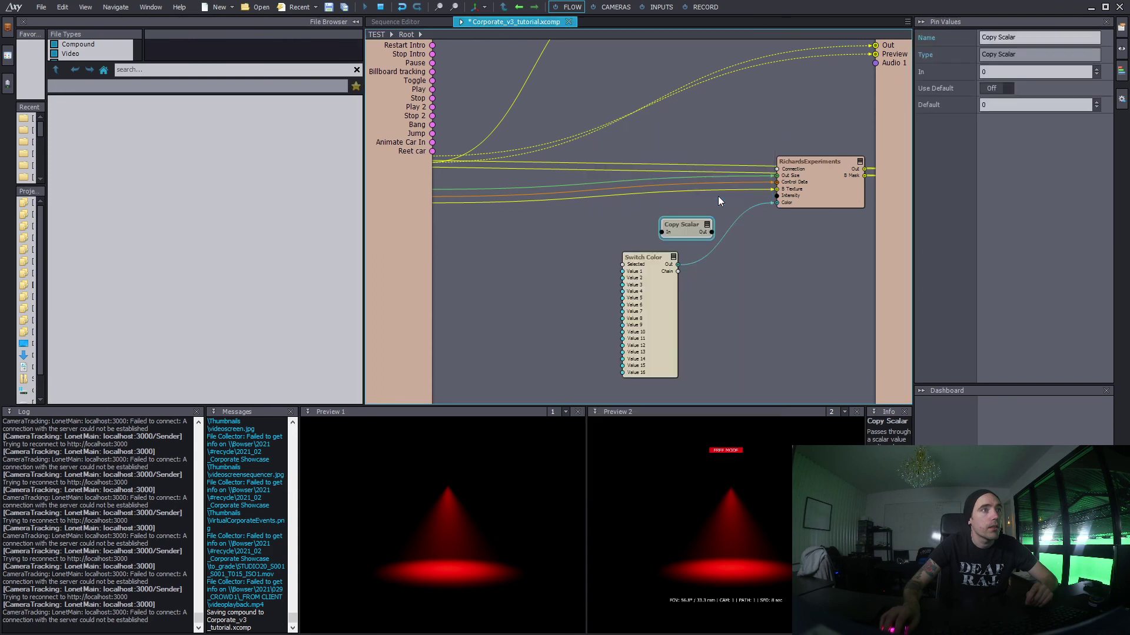
# - Move the Copy Scalar module clear of Switch Color, check its hidden pins and delete it
pyautogui.moveTo(679, 226); pyautogui.dragTo(674, 227)
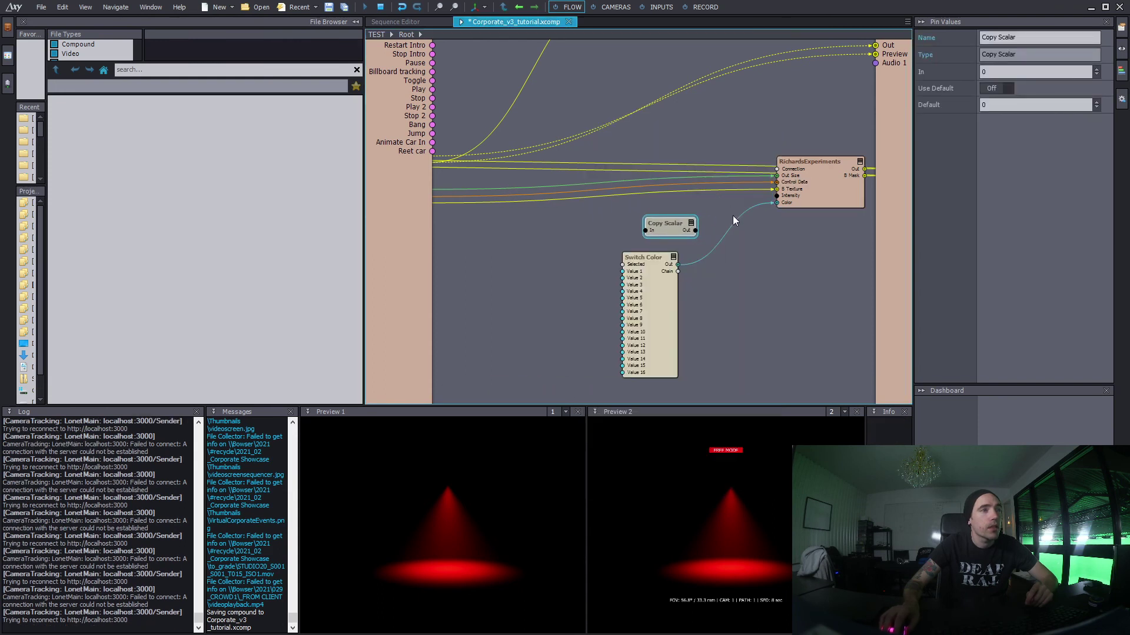
pyautogui.click(692, 224)
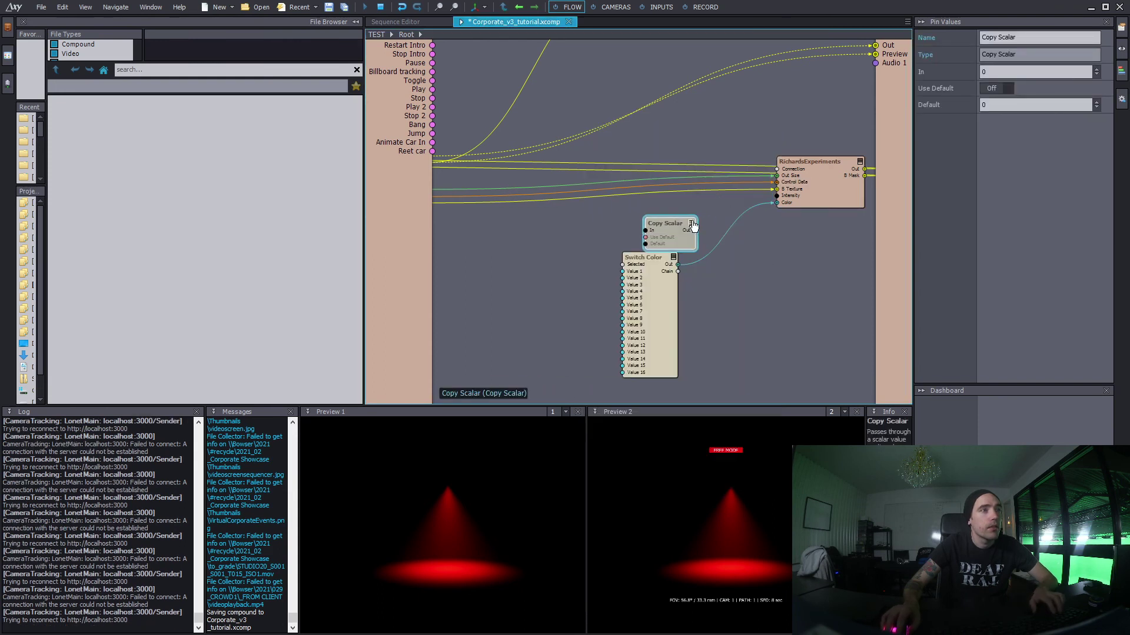
pyautogui.moveTo(669, 225); pyautogui.dragTo(615, 222)
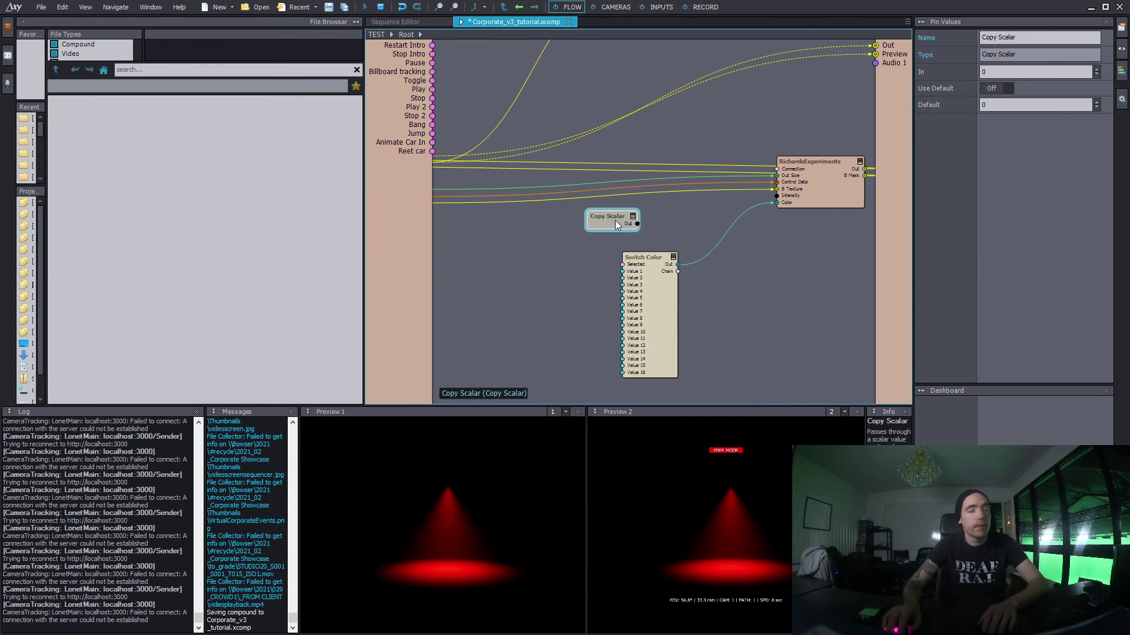
pyautogui.press('Delete')
pyautogui.rightClick(598, 231)
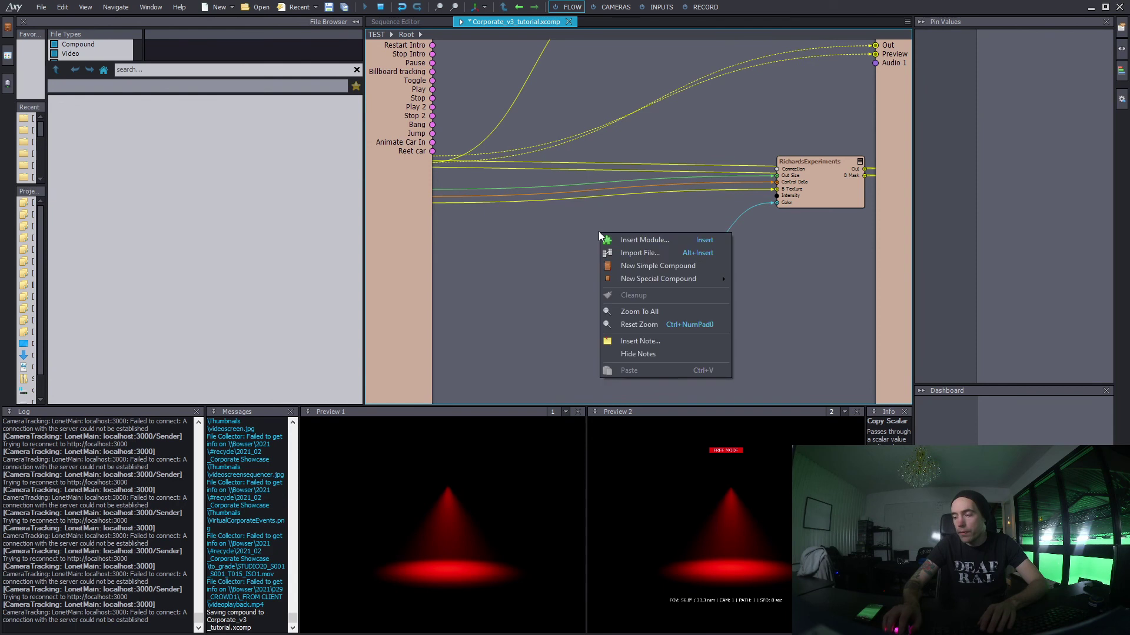
pyautogui.click(624, 239)
pyautogui.write('scalar')
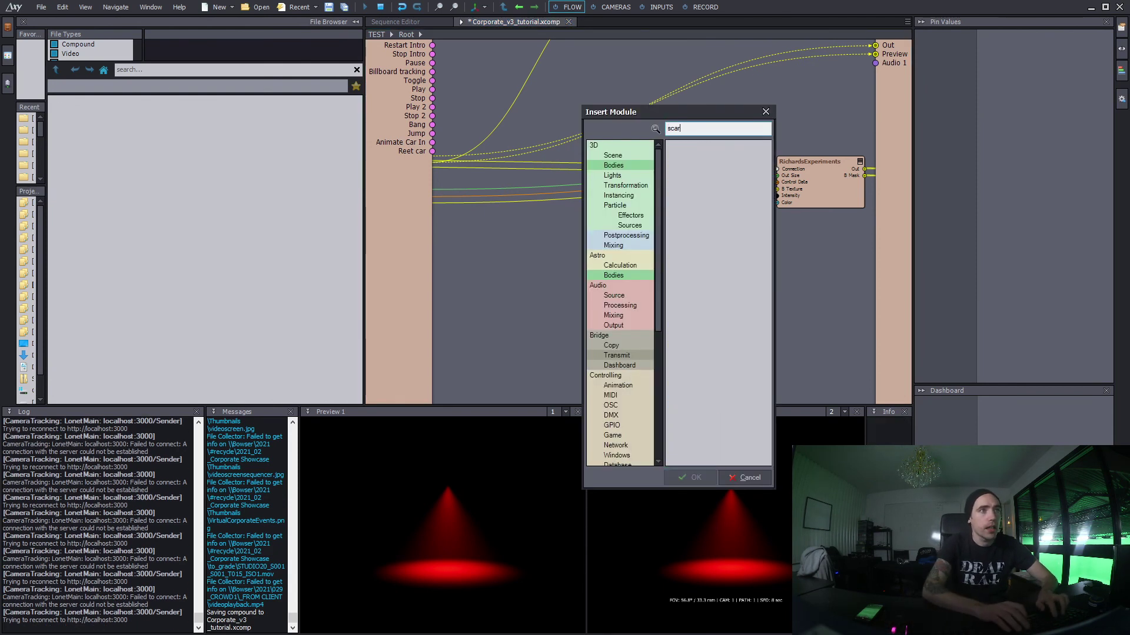
pyautogui.doubleClick(706, 174)
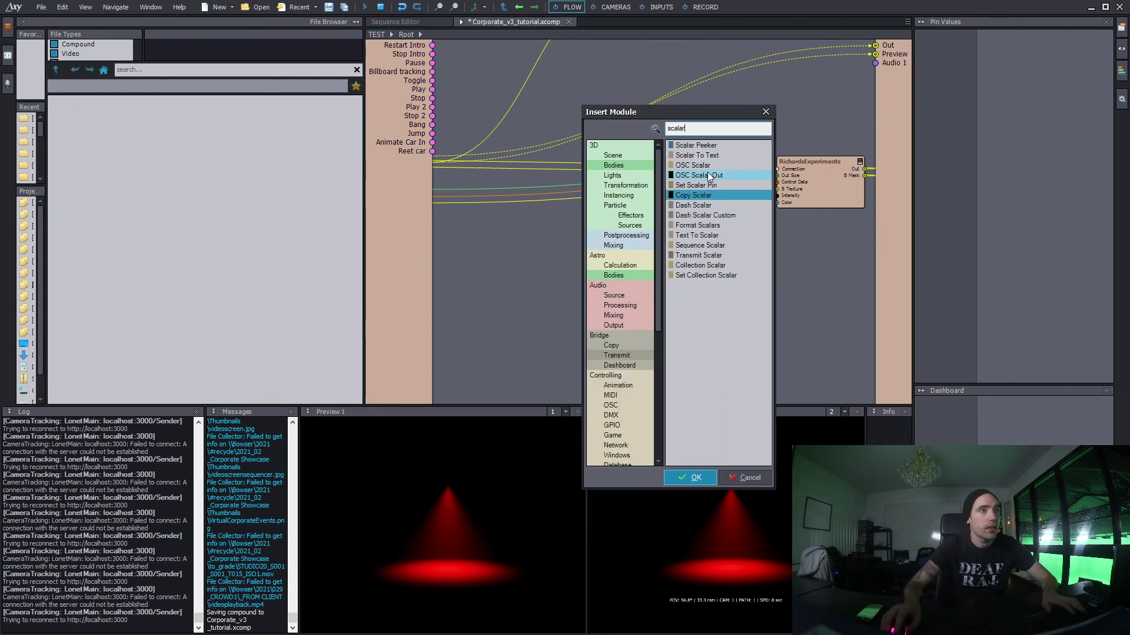
# - Insert a Switch Integer module and connect its Out pin to the Intensity input of RichardsExperiments
pyautogui.rightClick(619, 225)
pyautogui.click(653, 229)
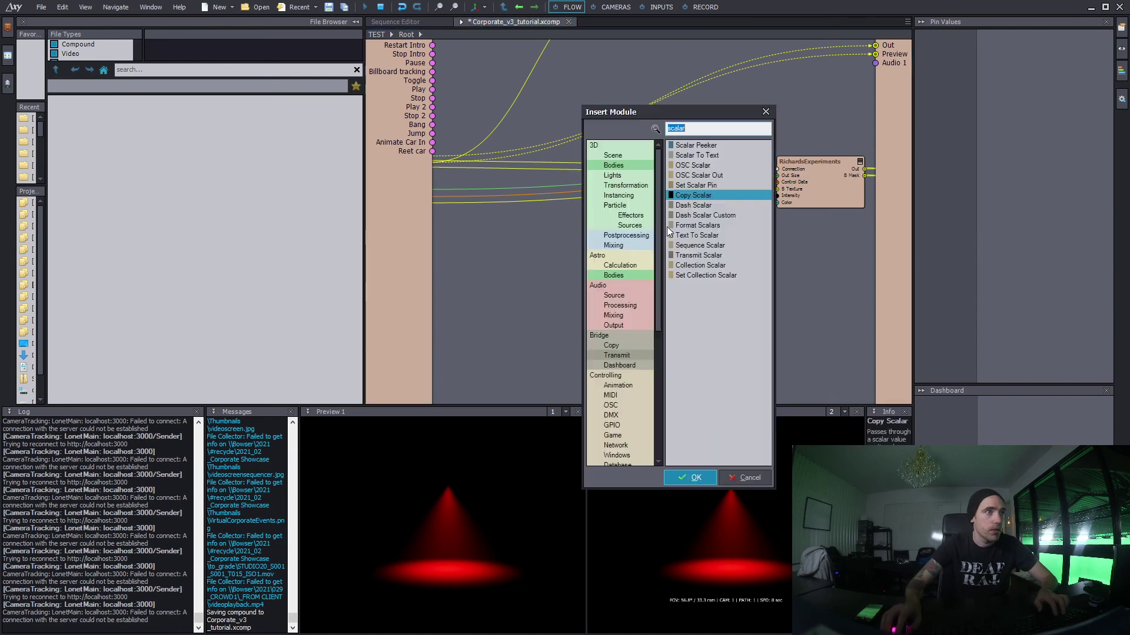
pyautogui.write('switch in')
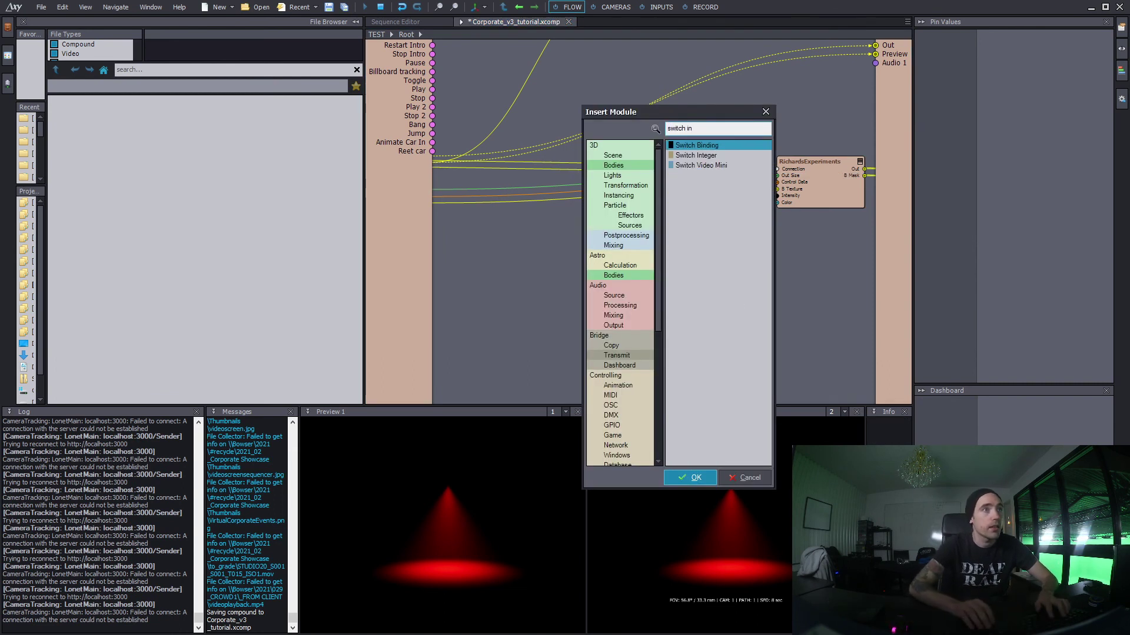
pyautogui.press('Down')
pyautogui.press('Return')
pyautogui.moveTo(679, 234); pyautogui.dragTo(776, 195)
pyautogui.moveTo(650, 237); pyautogui.dragTo(594, 231)
# - Set Value 1 of the Switch Integer module to 2 and Value 2 to 10
pyautogui.click(996, 88)
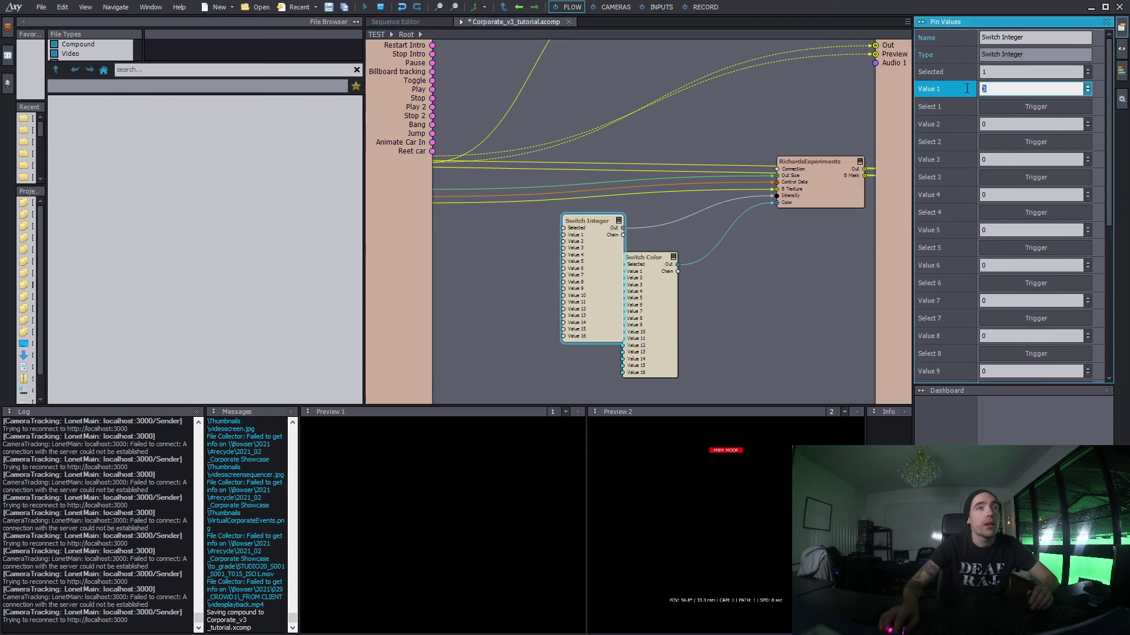
pyautogui.write('2')
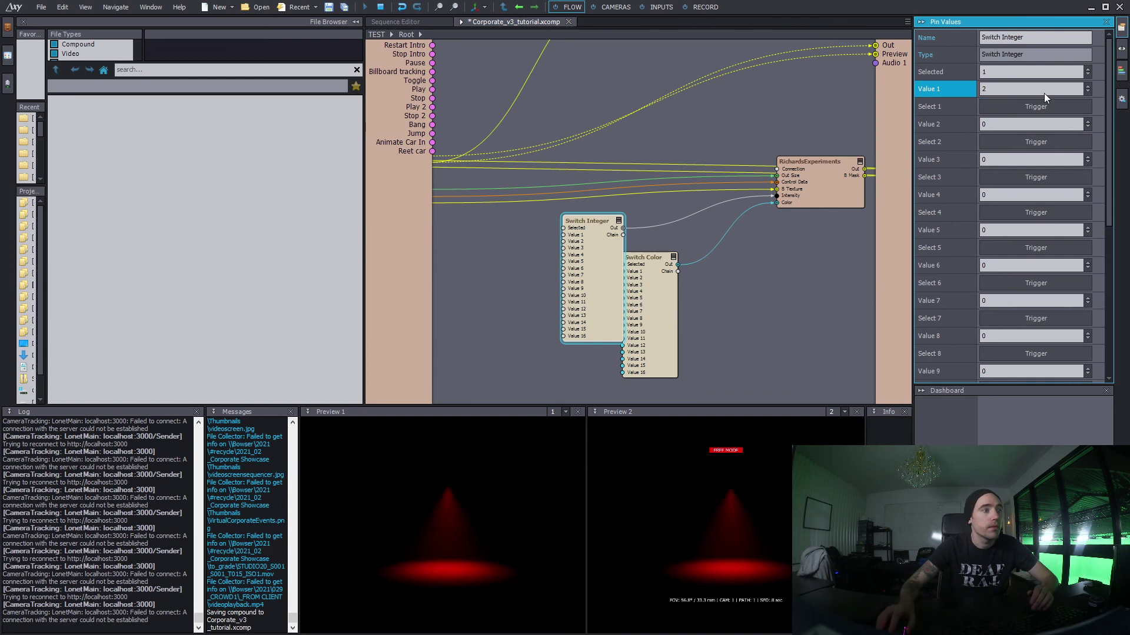
pyautogui.click(998, 124)
pyautogui.write('10')
pyautogui.press('Return')
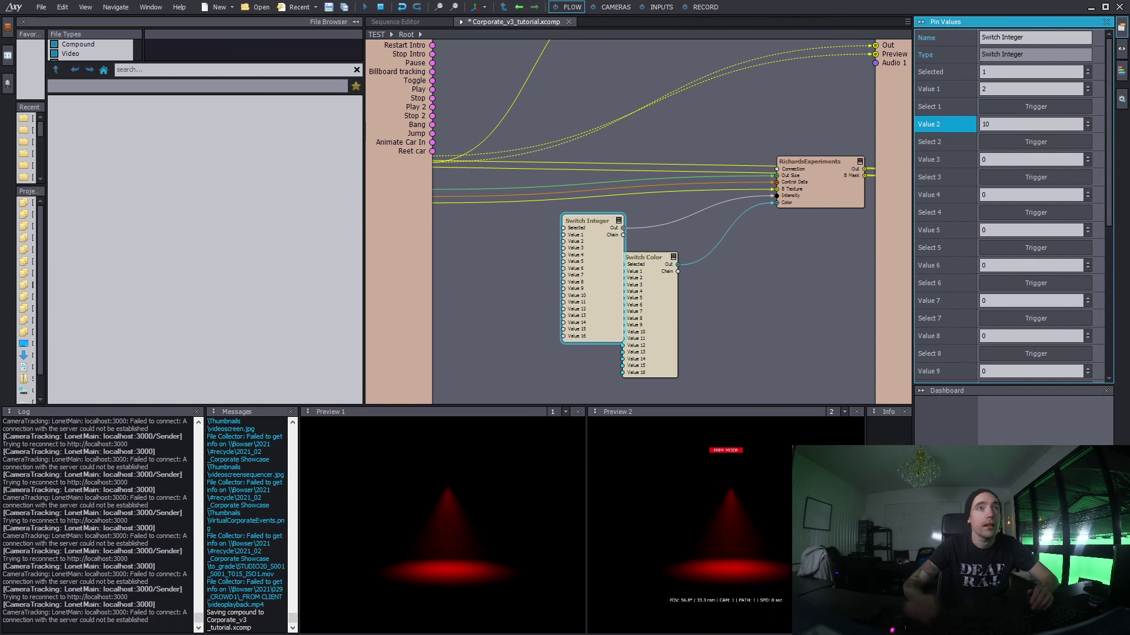
# - Alternate between Select 2 and Select 1 of Switch Integer to test the two light intensities
pyautogui.click(1030, 142)
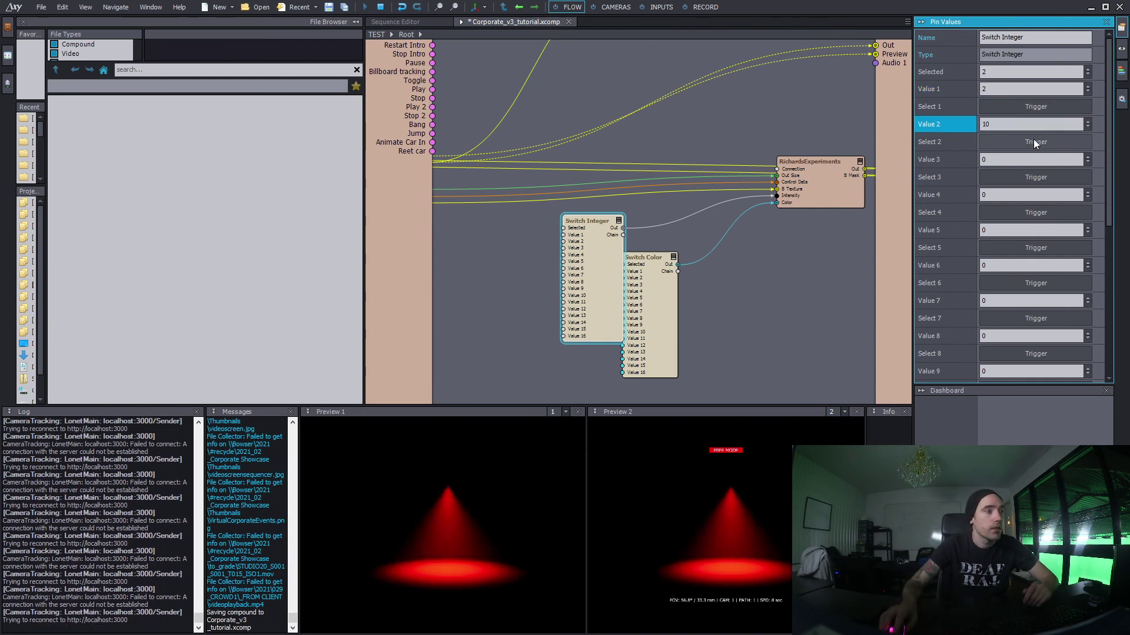
pyautogui.click(1030, 102)
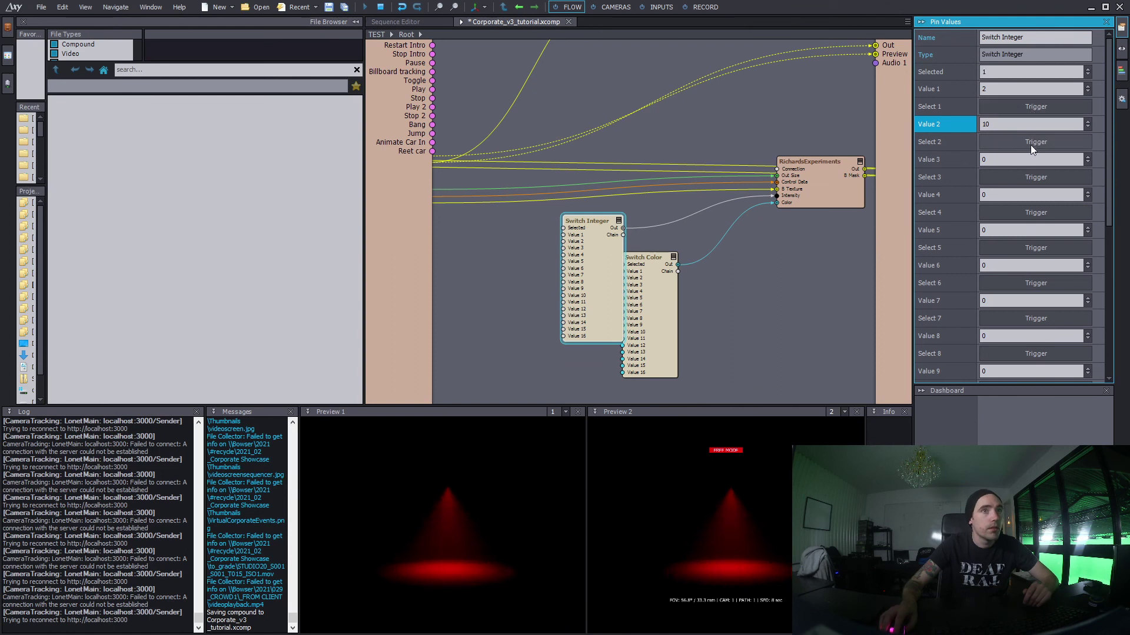
pyautogui.click(1031, 142)
pyautogui.click(1032, 107)
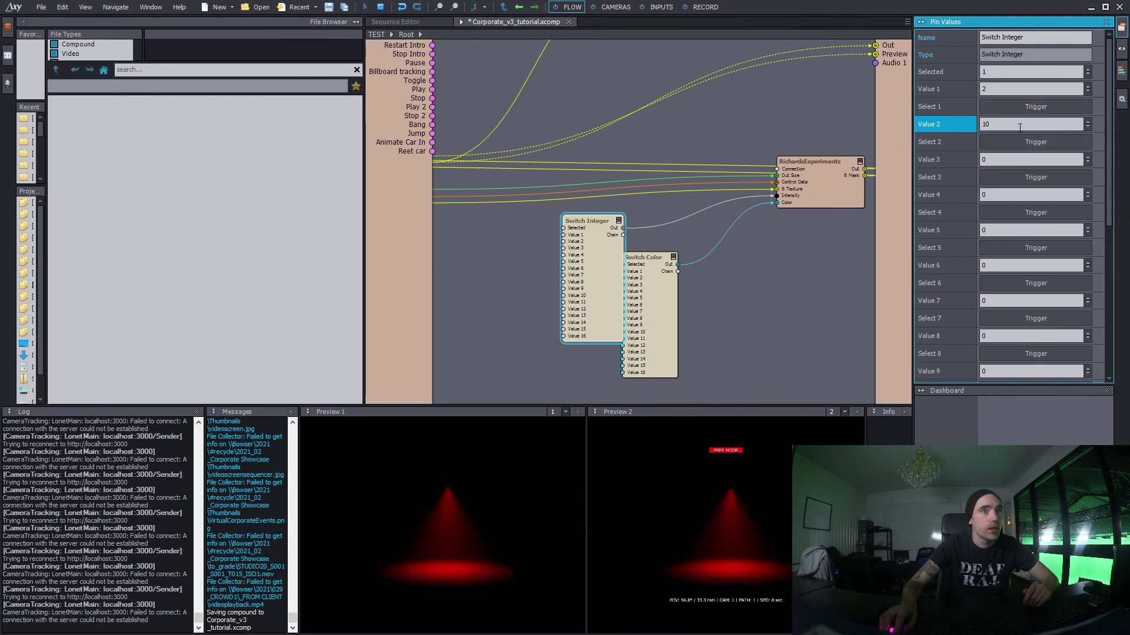
# - Set Value 3 of the Switch Integer module to 100
pyautogui.click(995, 160)
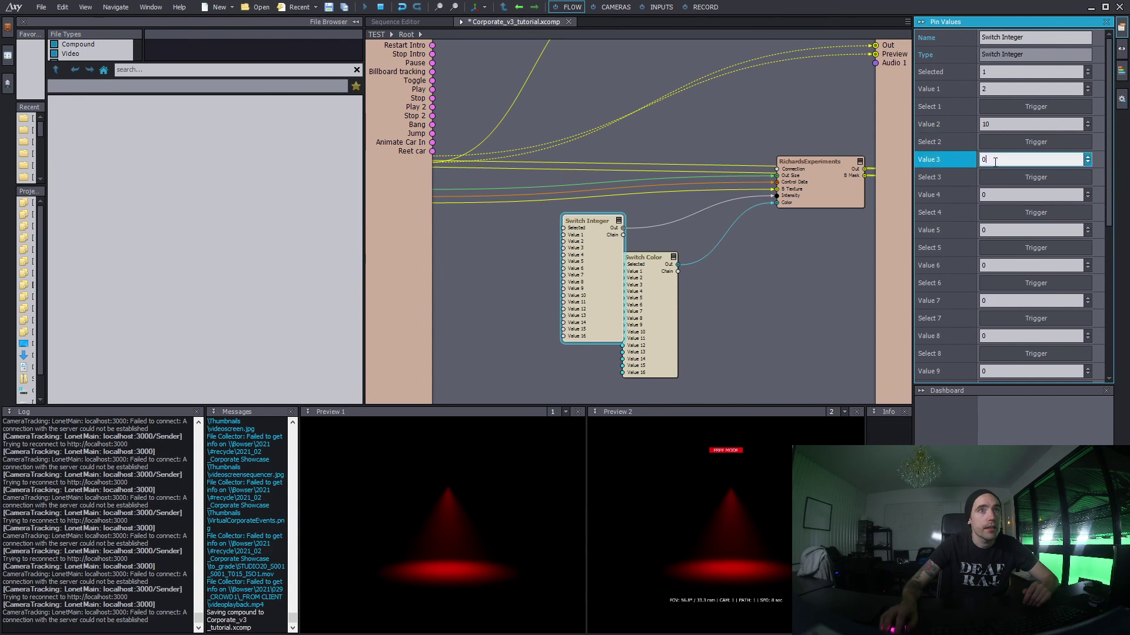
pyautogui.write('100')
pyautogui.press('Return')
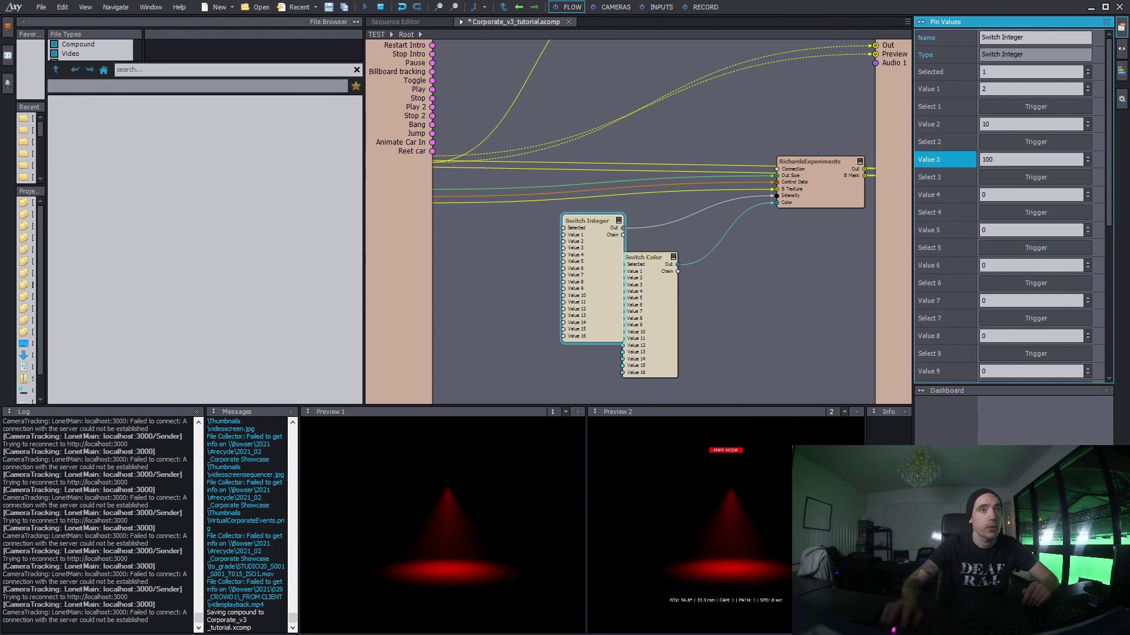
# - Trigger Select 3, Select 2 and Select 1 of Switch Integer in varying order to test all three intensities on the red light
pyautogui.click(1042, 173)
pyautogui.click(1039, 143)
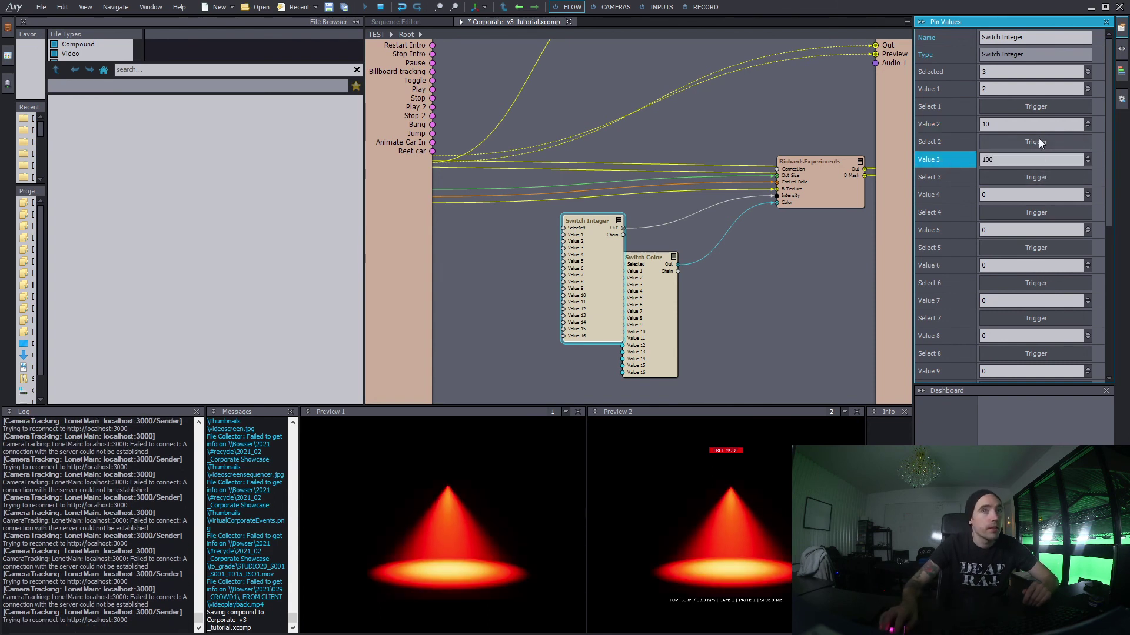
pyautogui.click(1030, 108)
pyautogui.click(1030, 142)
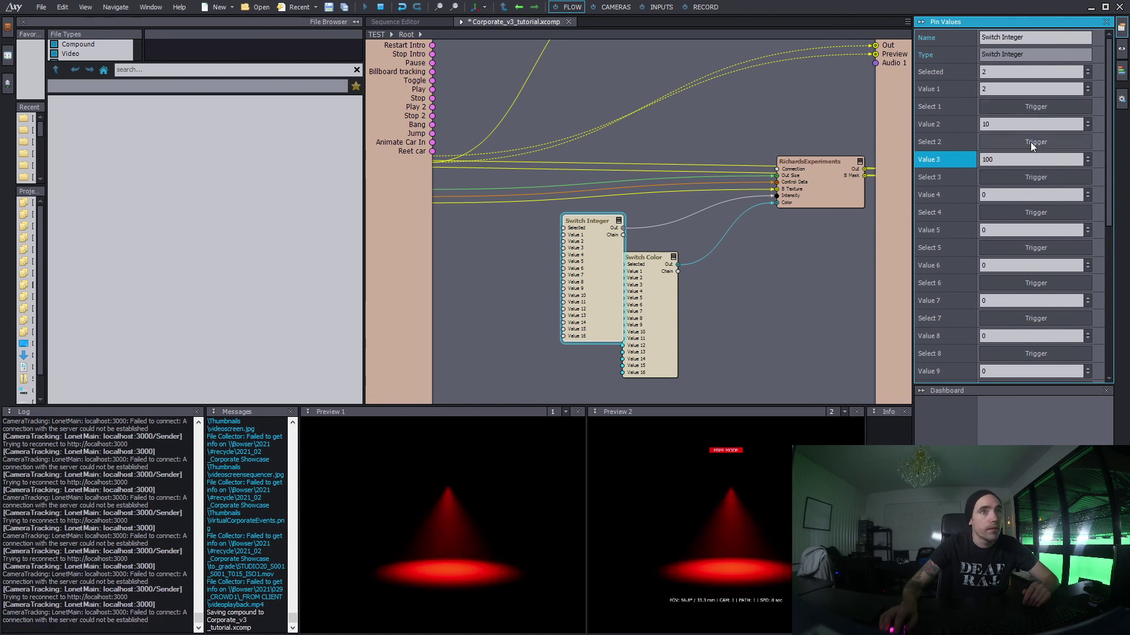
pyautogui.click(1030, 177)
pyautogui.click(1031, 108)
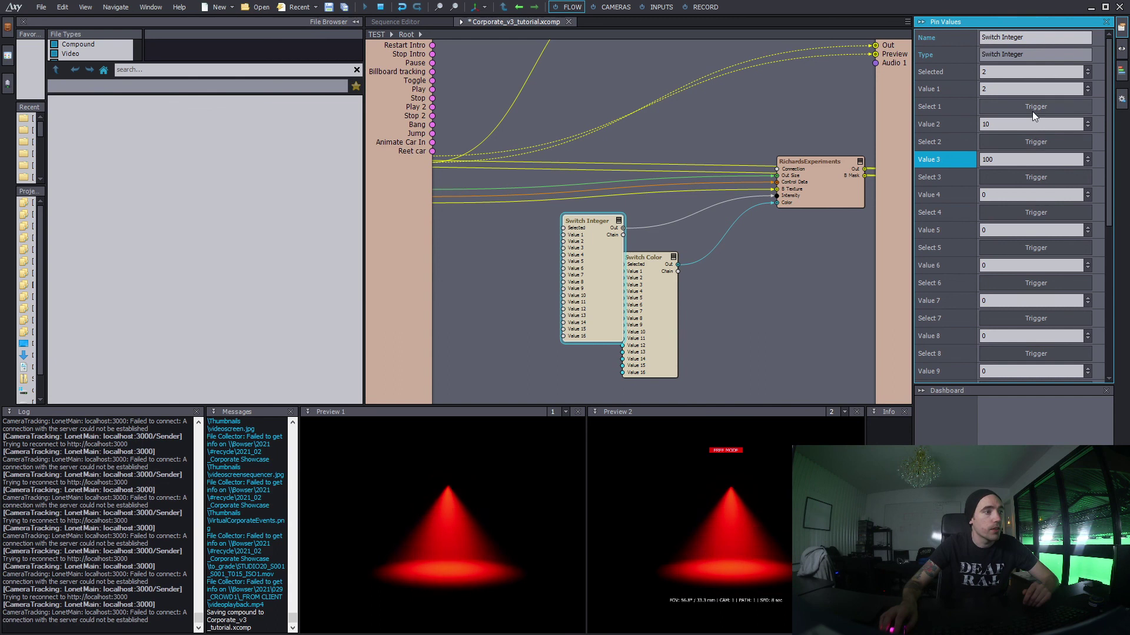
# - Trigger Select 2 of Switch Color for blue and cycle Switch Integer through Select 3, 2 and 1 to test the blue light's intensities
pyautogui.click(647, 257)
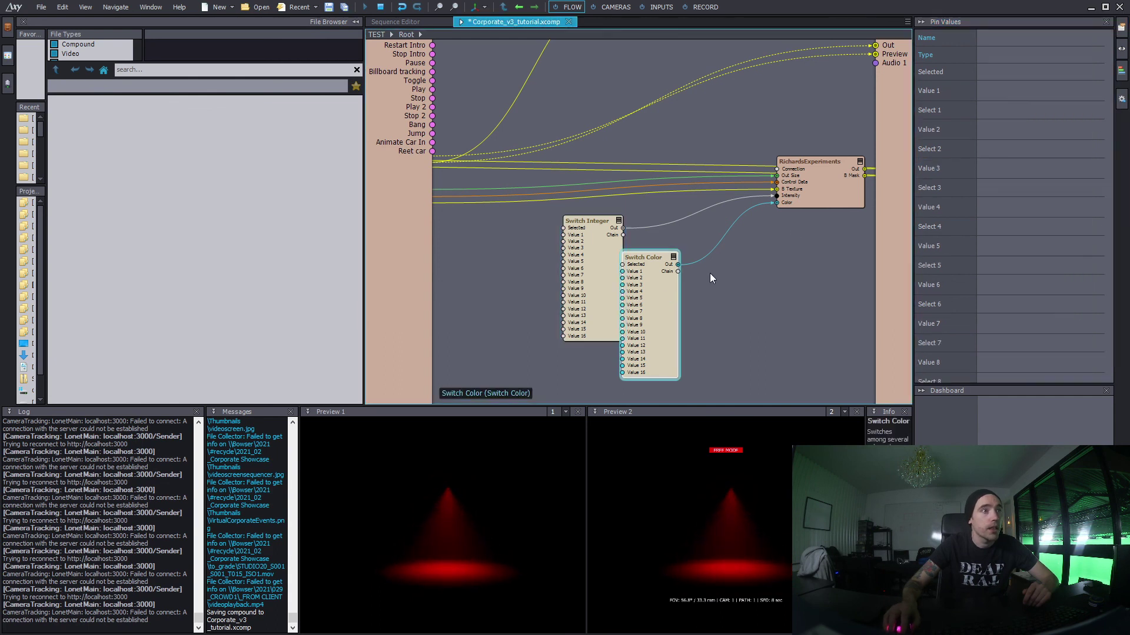
pyautogui.click(1028, 148)
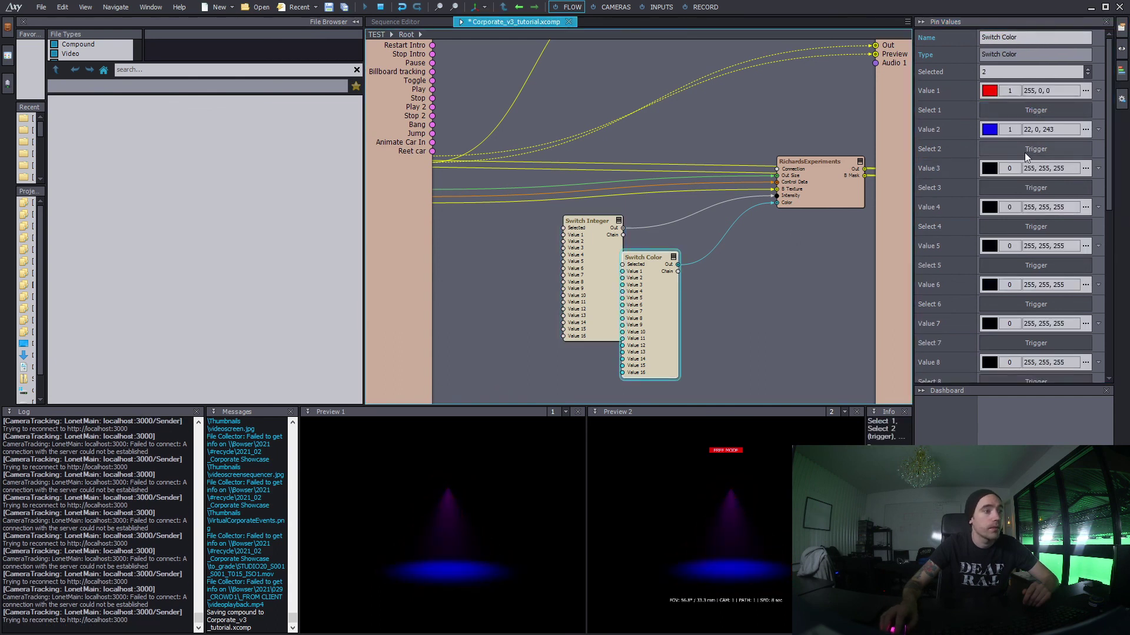
pyautogui.click(622, 227)
pyautogui.click(1033, 176)
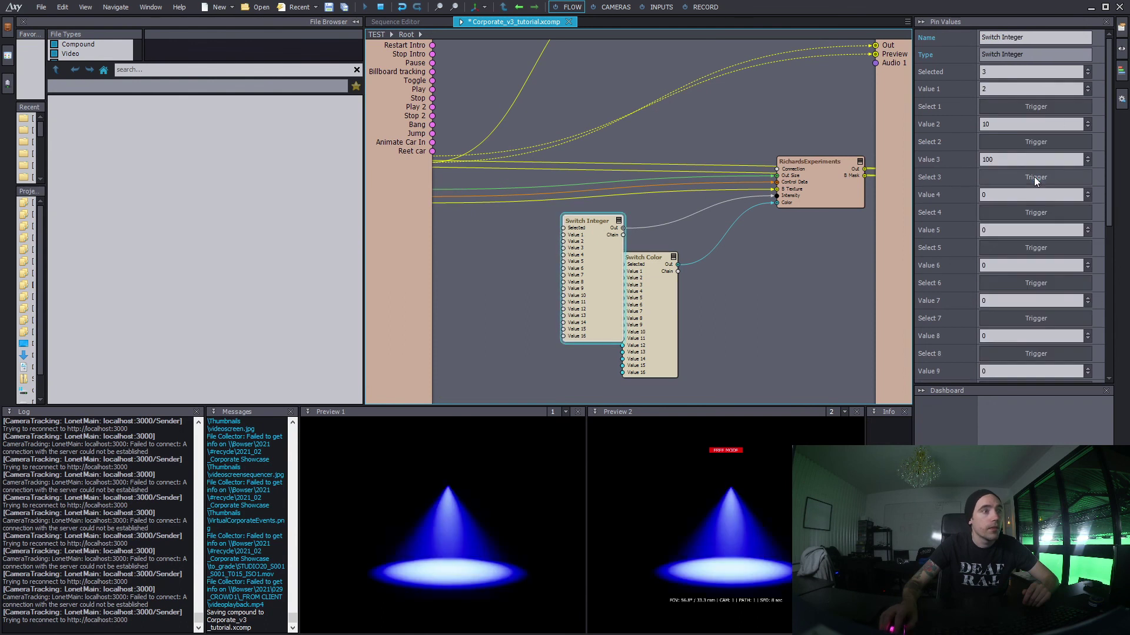
pyautogui.click(1035, 143)
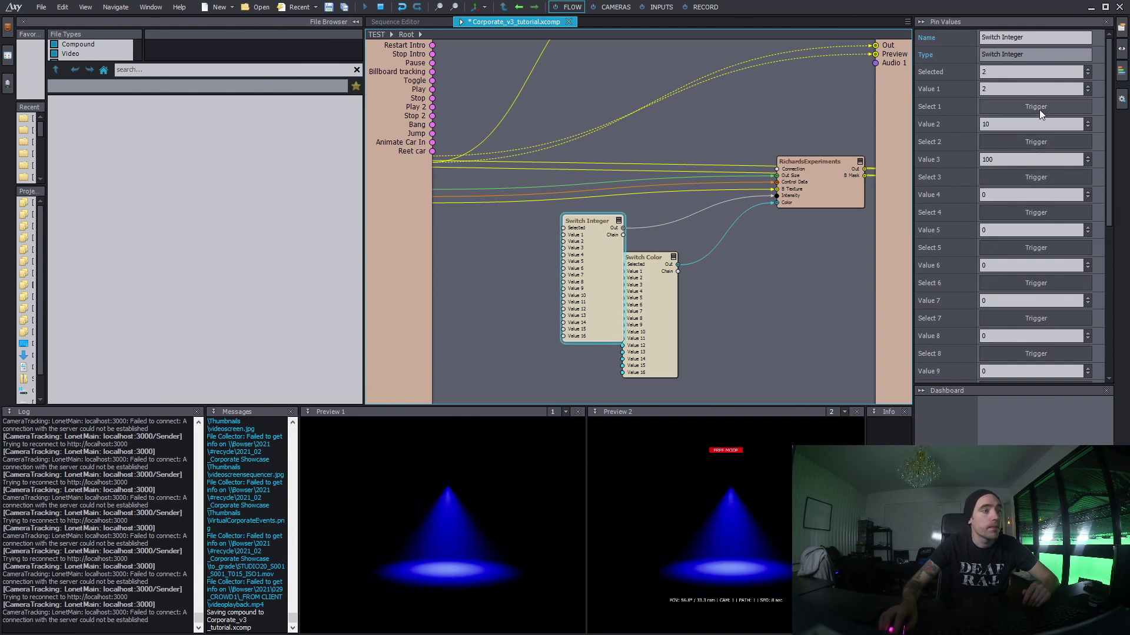
pyautogui.click(1040, 109)
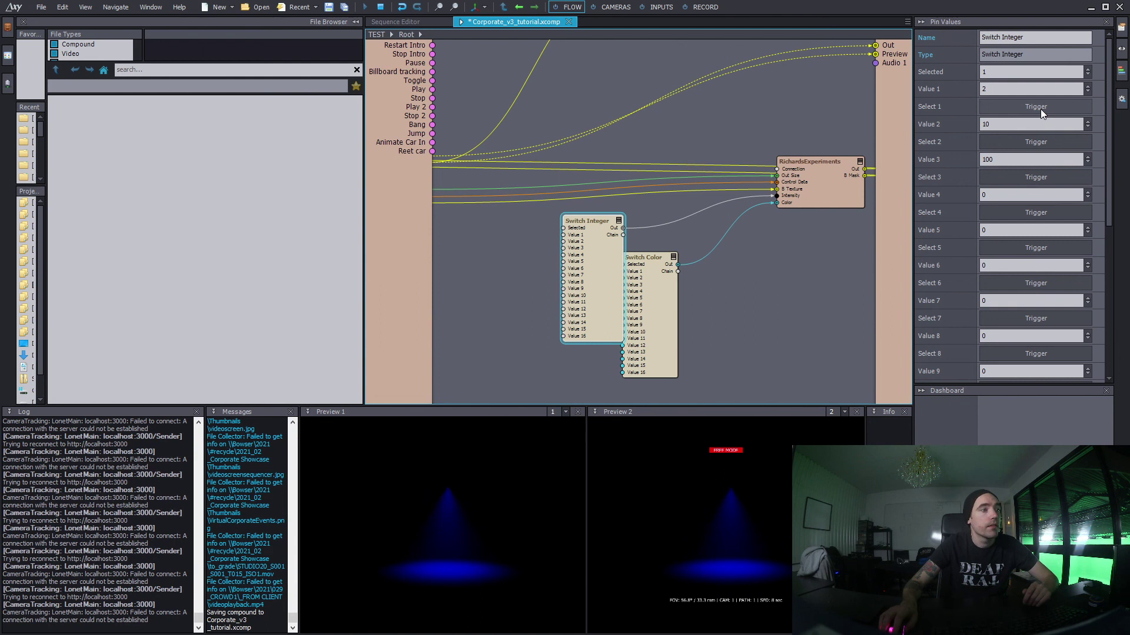
pyautogui.click(1039, 143)
pyautogui.click(1026, 181)
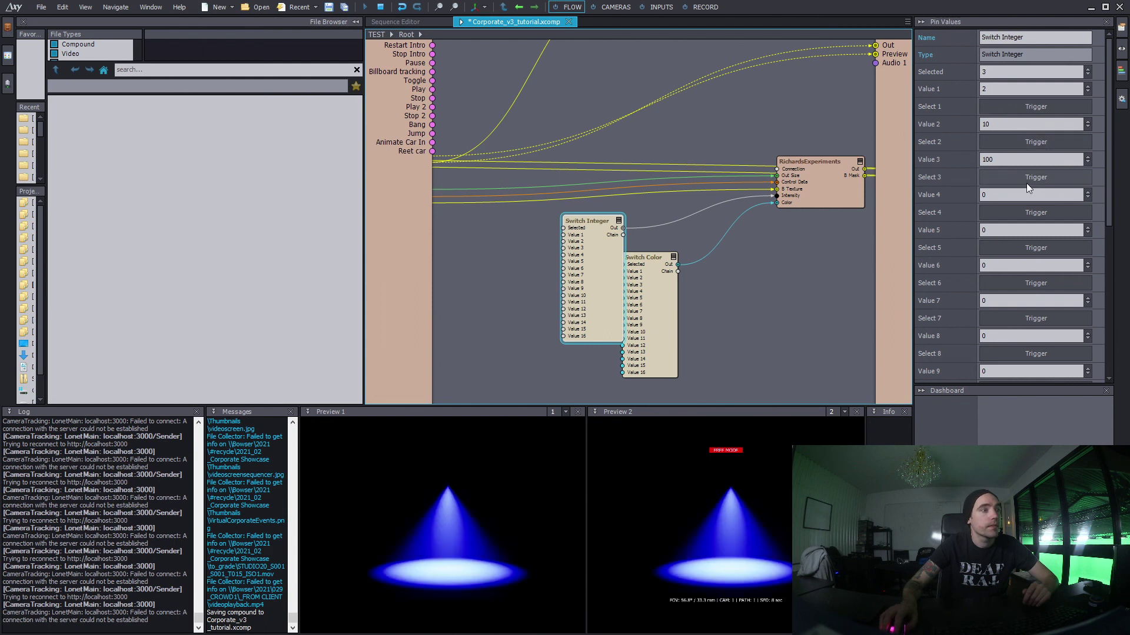
pyautogui.click(1028, 142)
pyautogui.click(1032, 107)
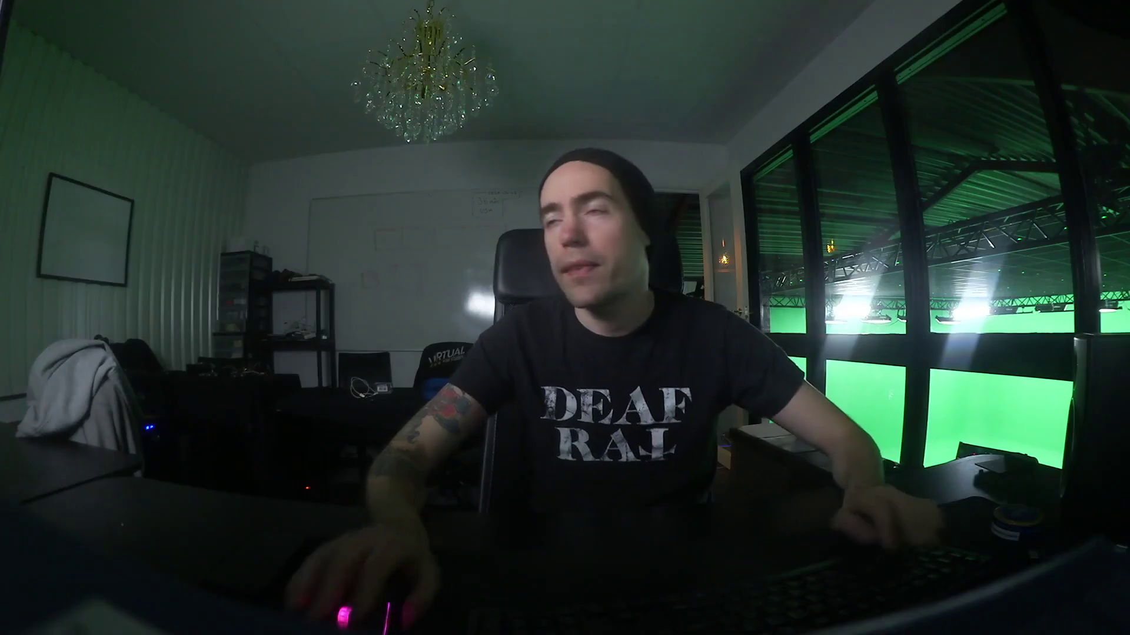